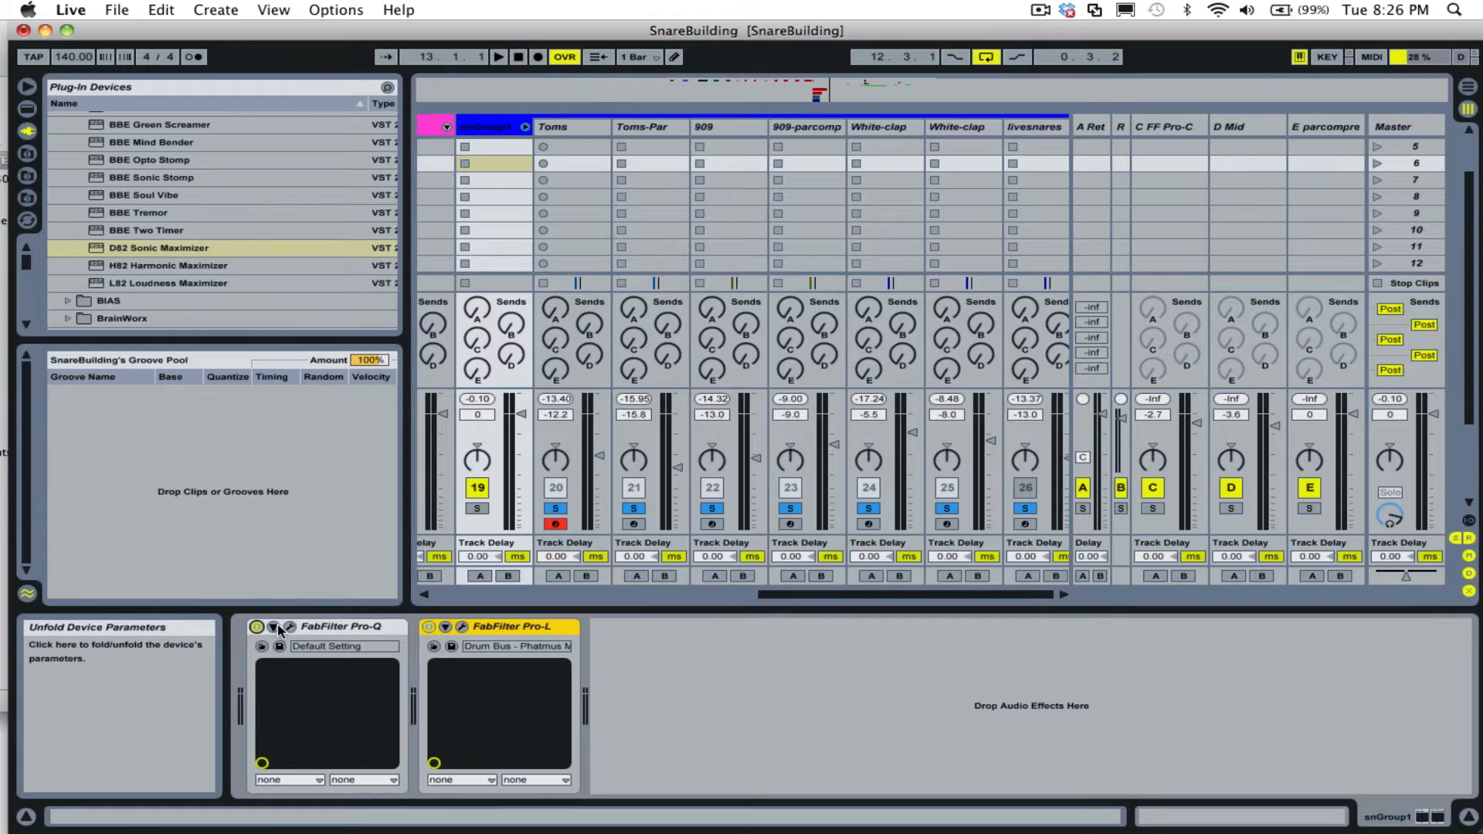
Inspect the FabFilter Pro-Q equalizer bands and the FabFilter Pro-L limiter settings on the snGroup1 track.
left_click(290, 626)
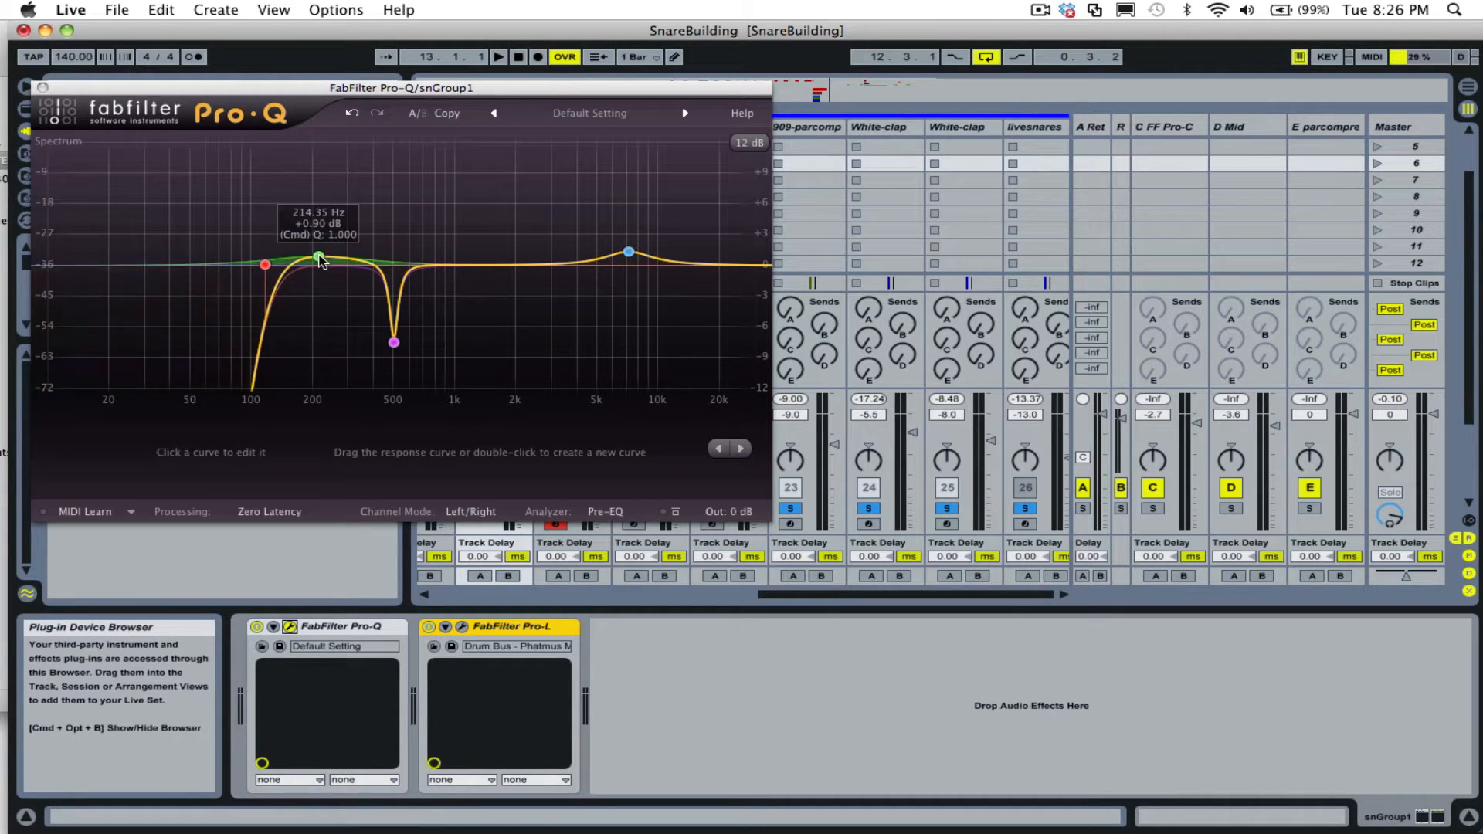
left_click(318, 257)
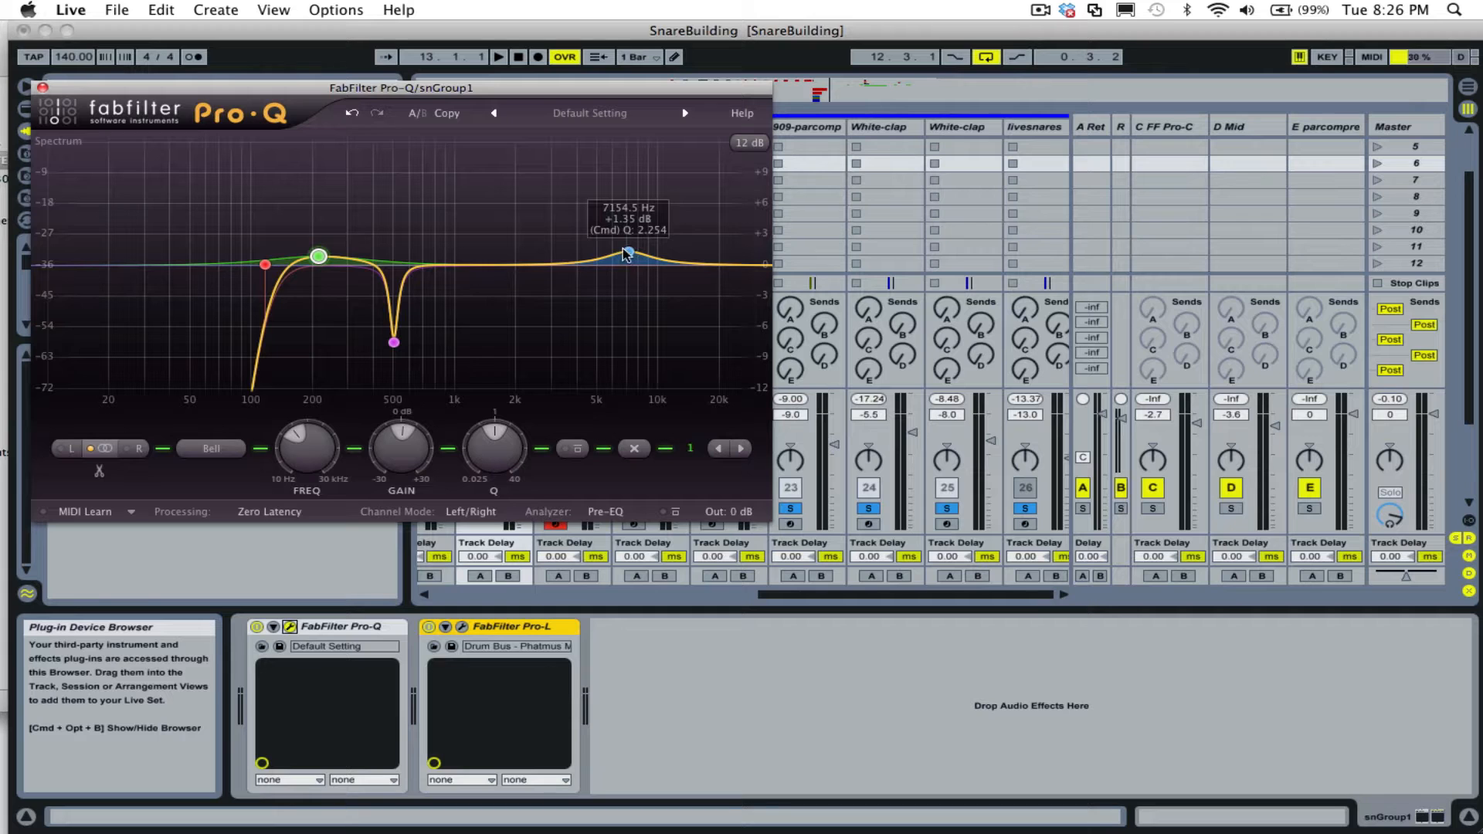
left_click(43, 89)
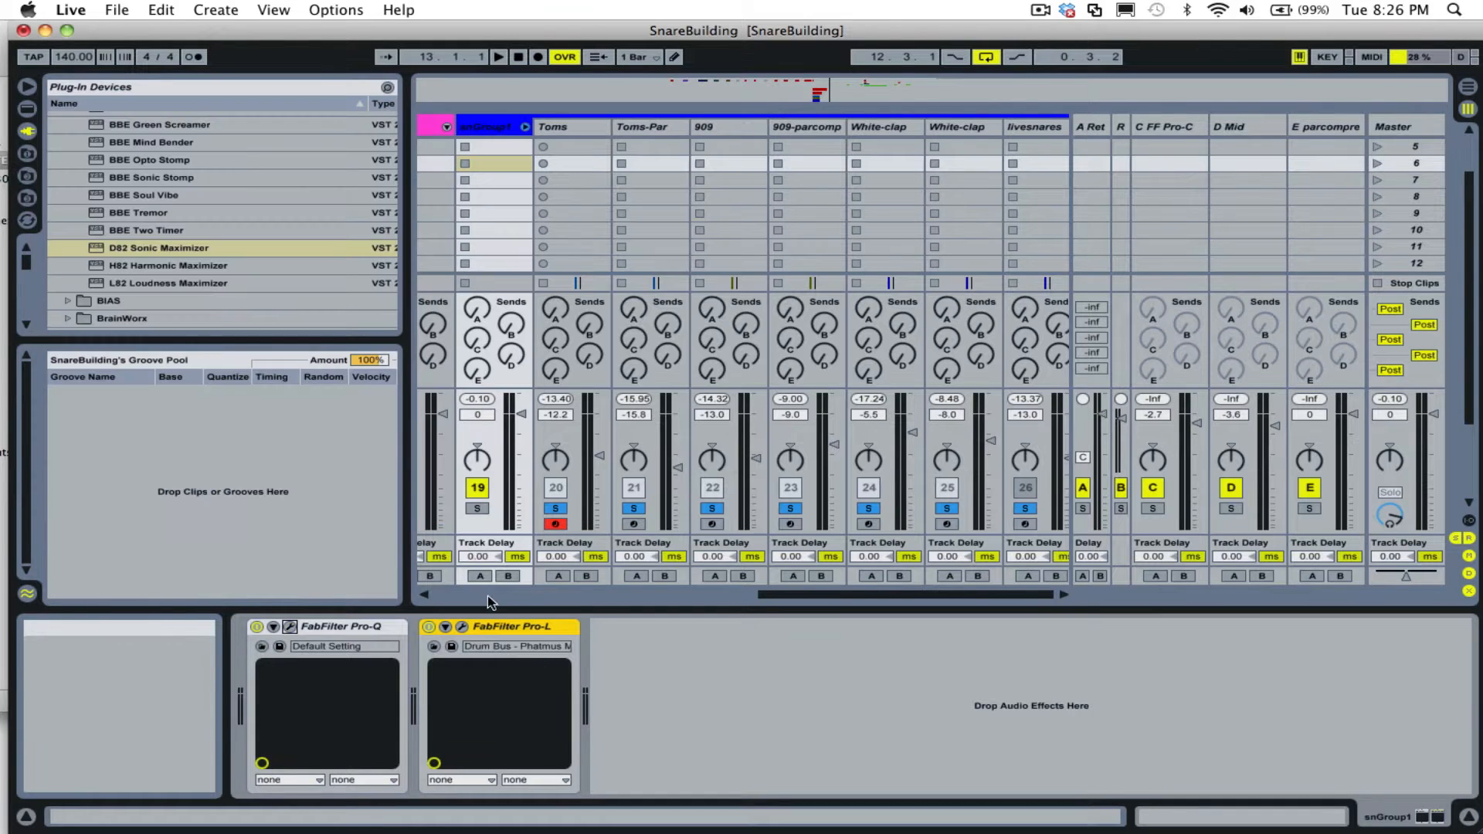
left_click(462, 627)
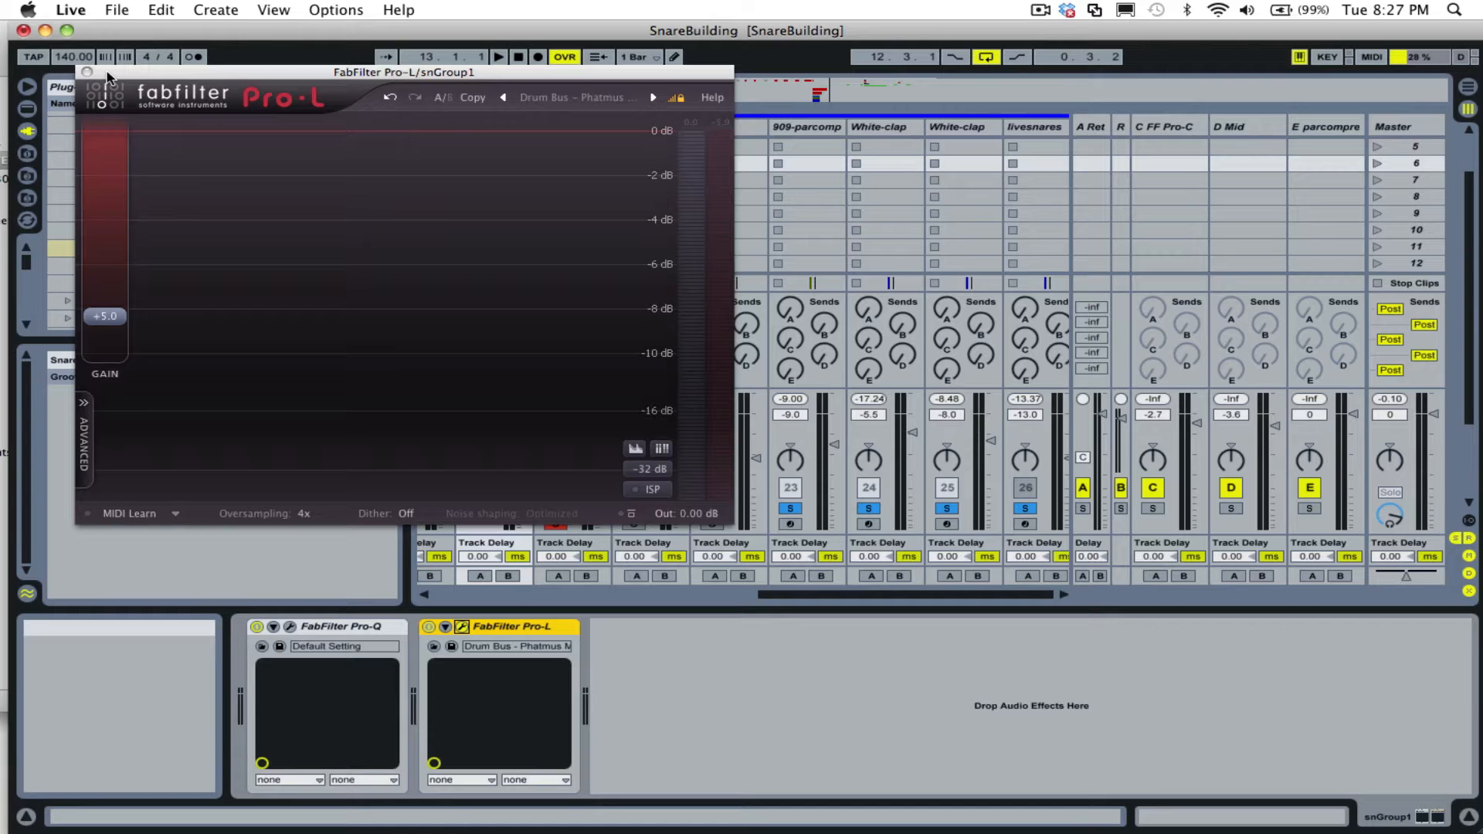
left_click(86, 72)
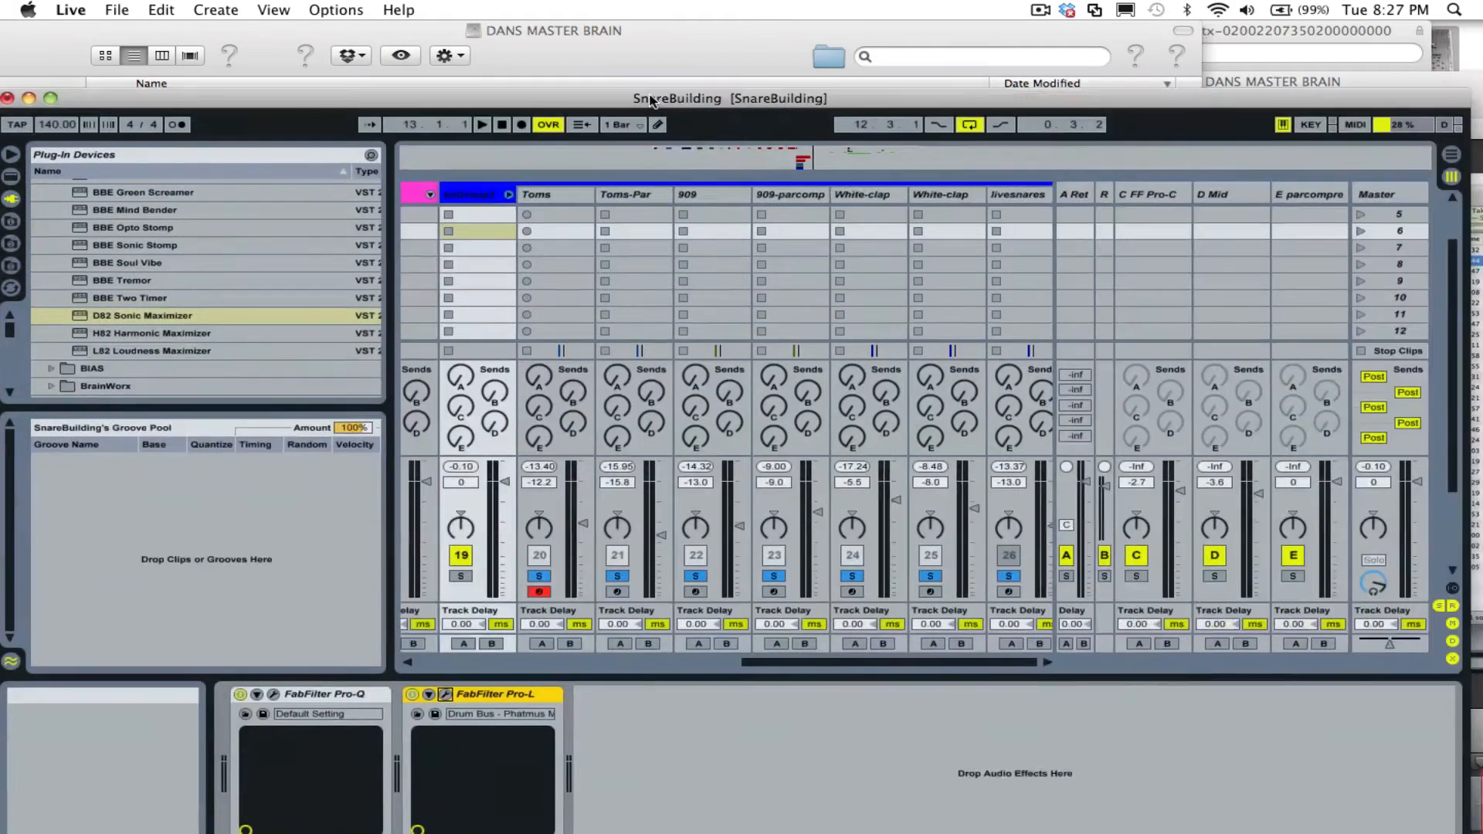
Solo the 1 Audio track in the Arrangement and audition the first The Edge_Original Mix clip from its start.
key("Tab")
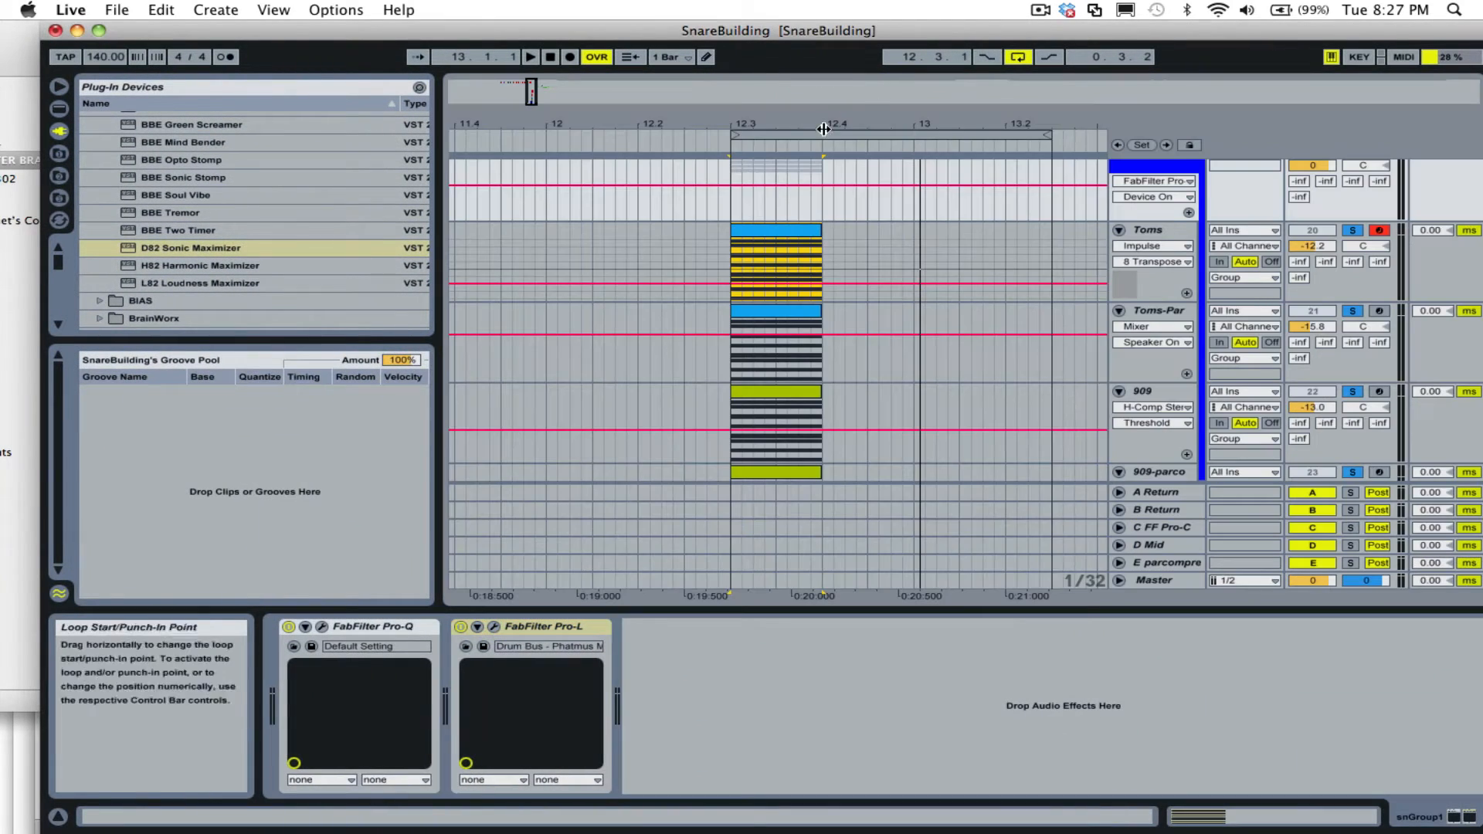
left_click_drag(743, 126, 791, 54)
scroll(1016, 215, "up", 15)
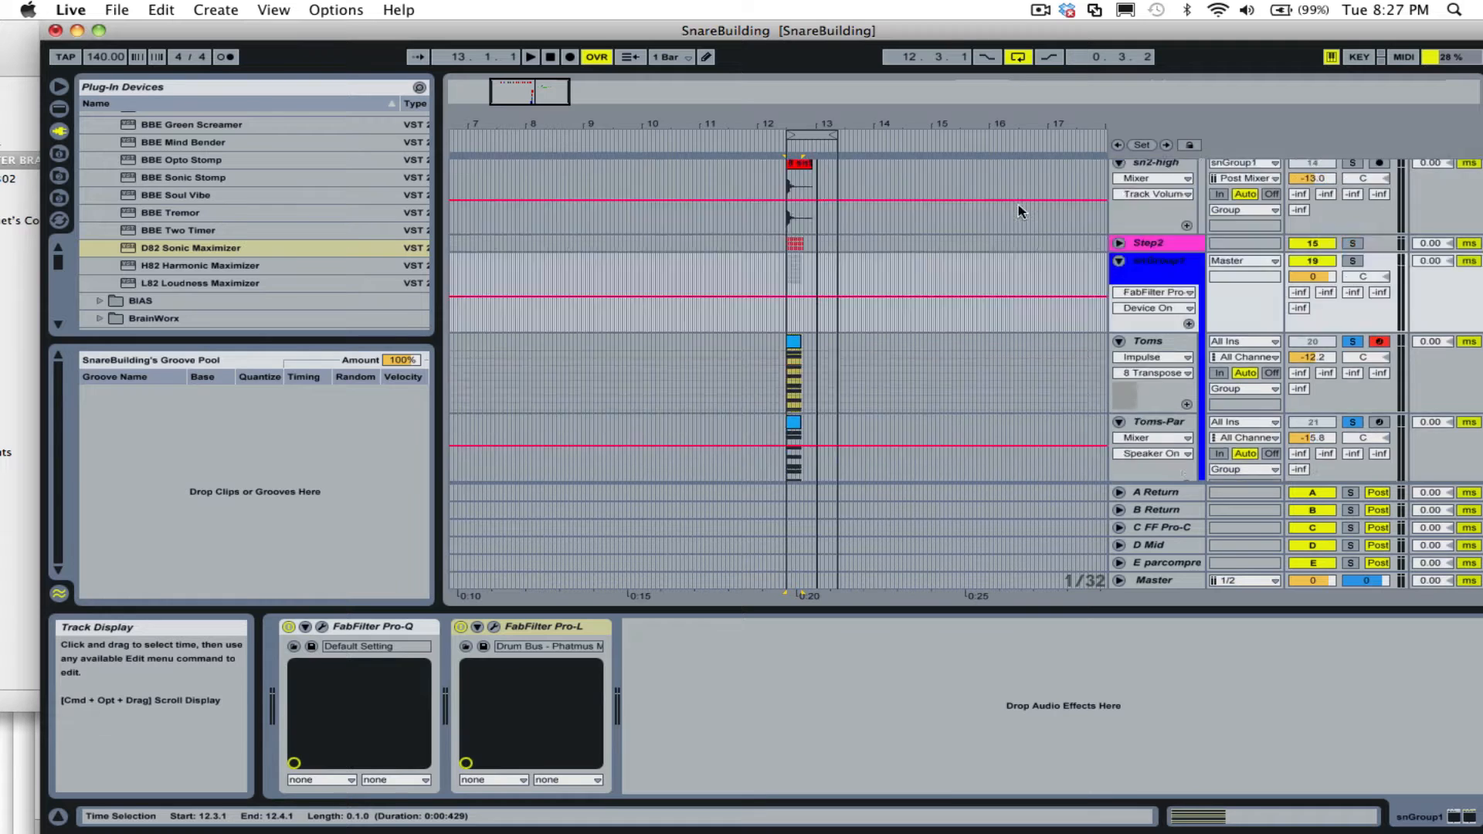
left_click_drag(999, 125, 716, 100)
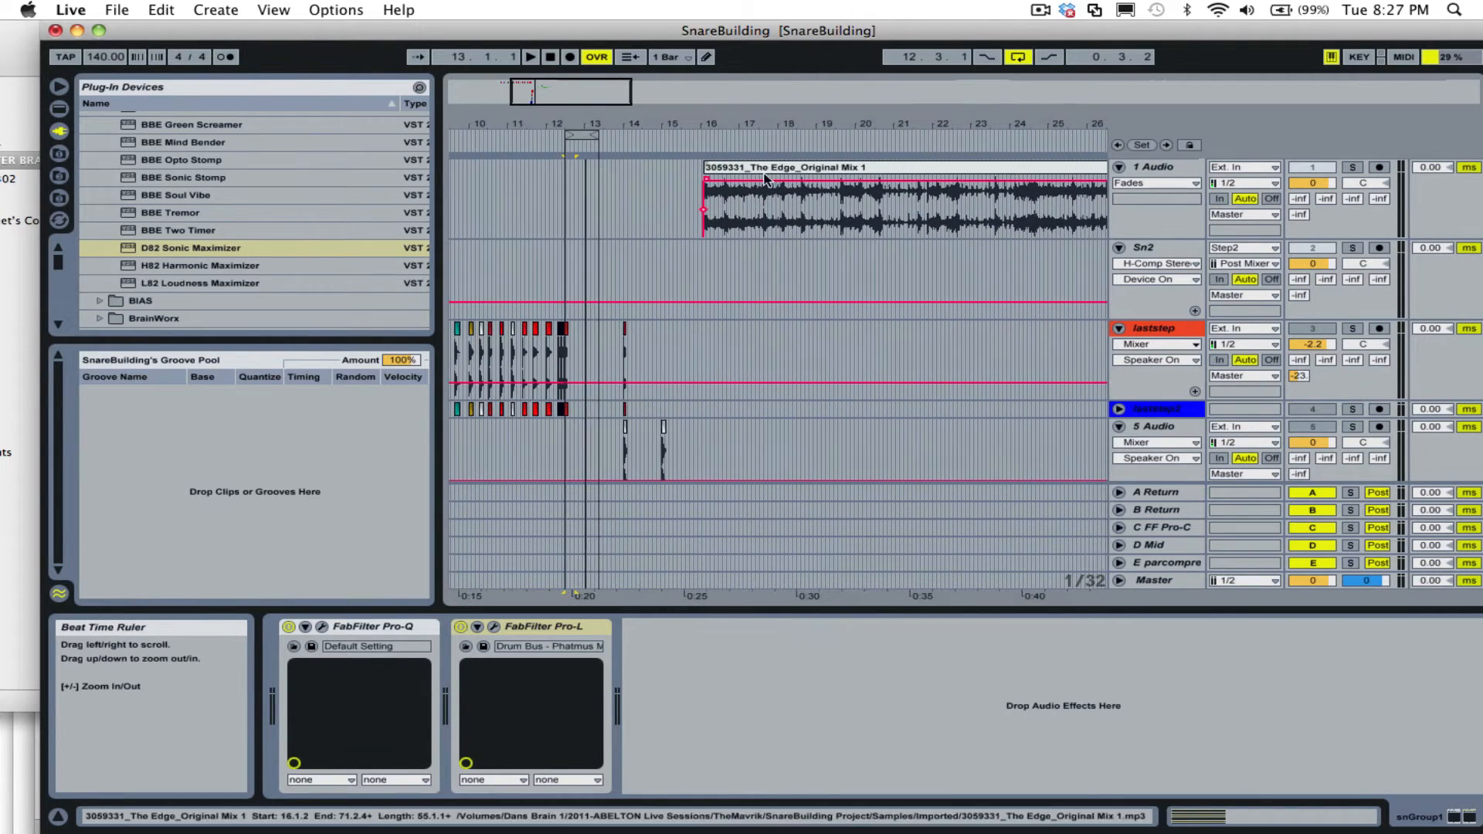
left_click(756, 167)
key("space")
left_click(1353, 167)
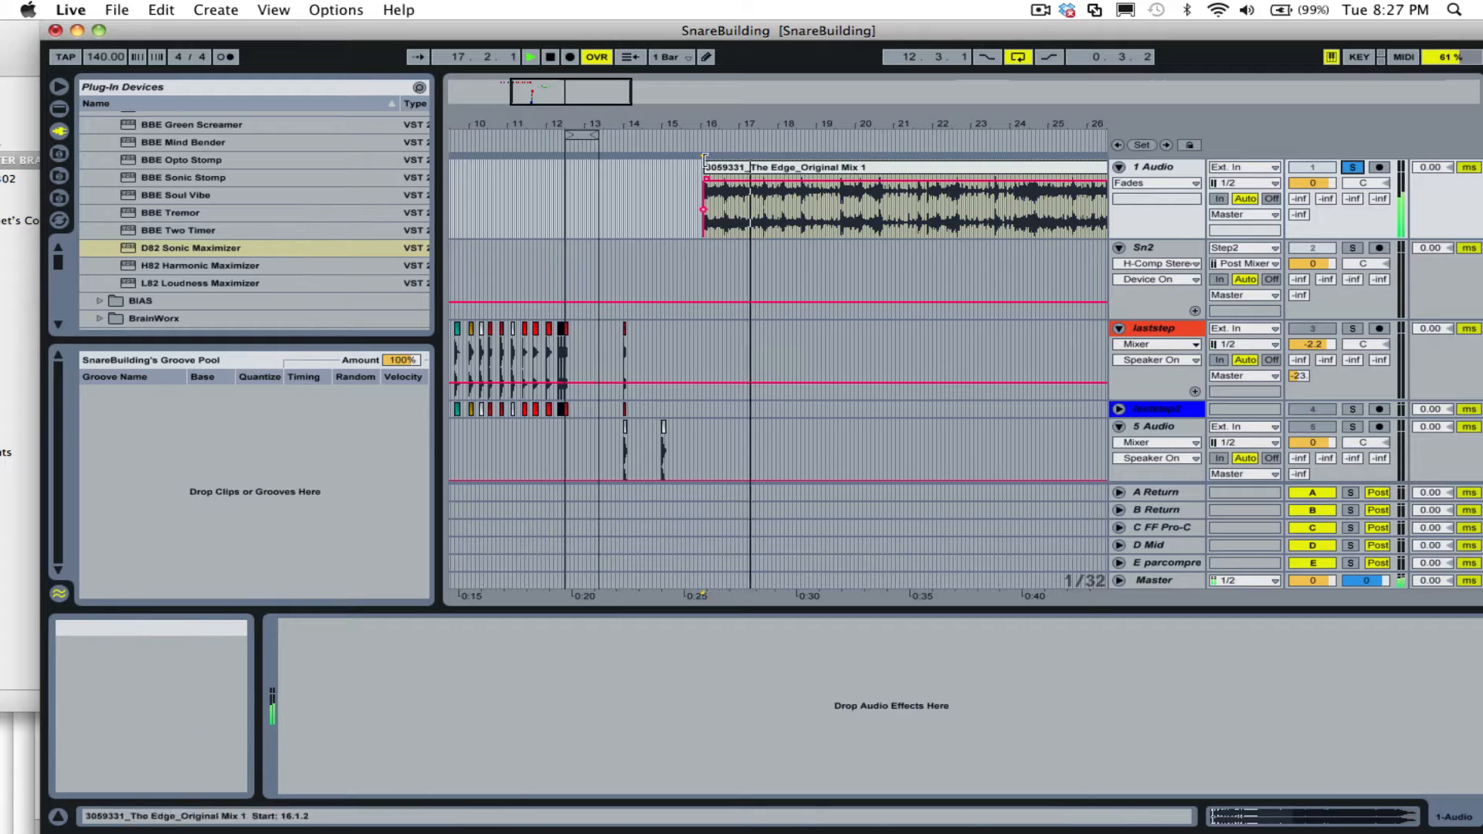
key("space")
Audition the last The Edge_Original Mix clip from around bar 105 and unsolo the 1 Audio track.
left_click_drag(728, 123, 728, 54)
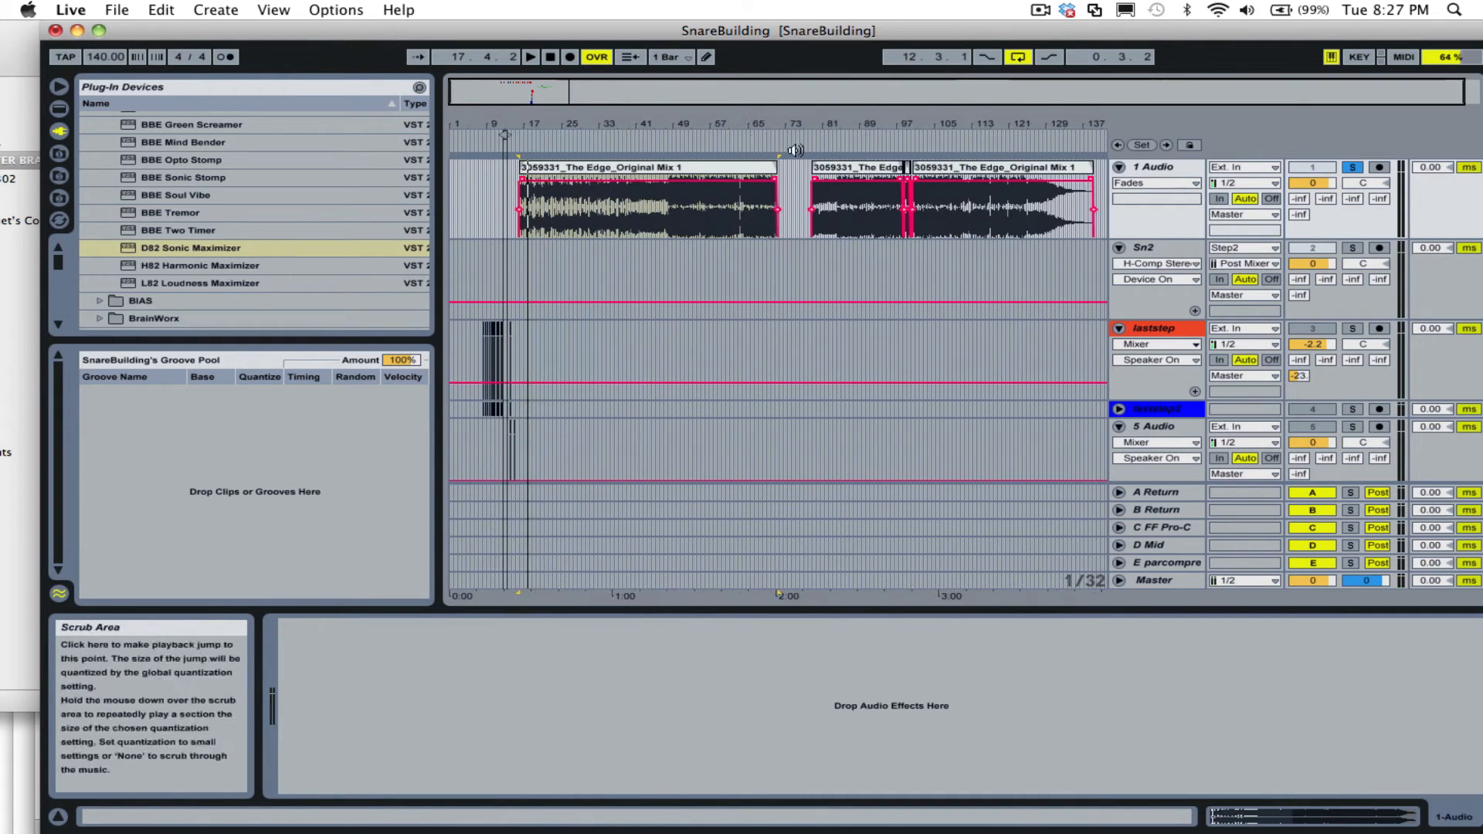
left_click(943, 205)
key("space")
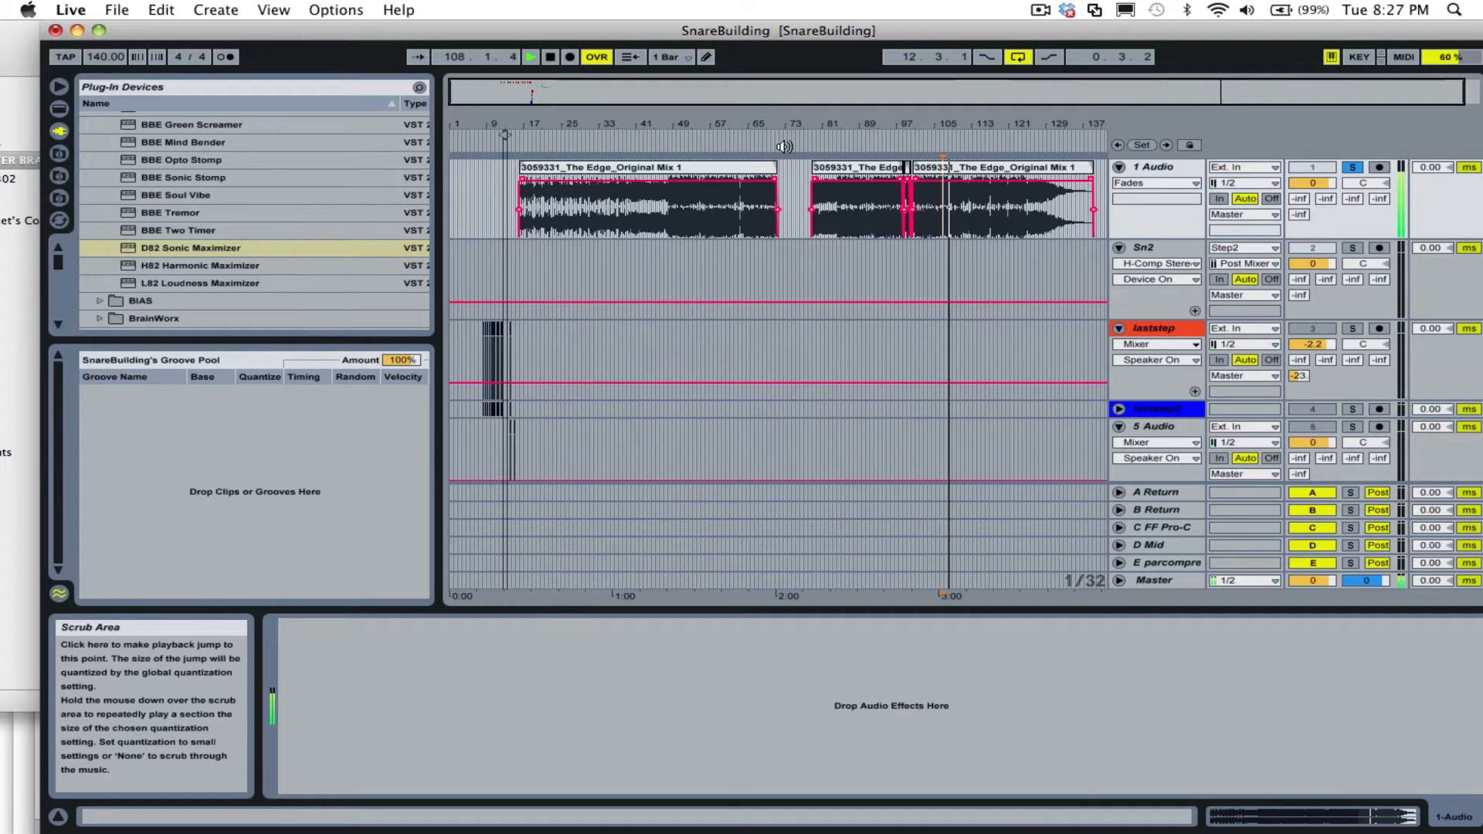
left_click_drag(702, 118, 701, 107)
key("space")
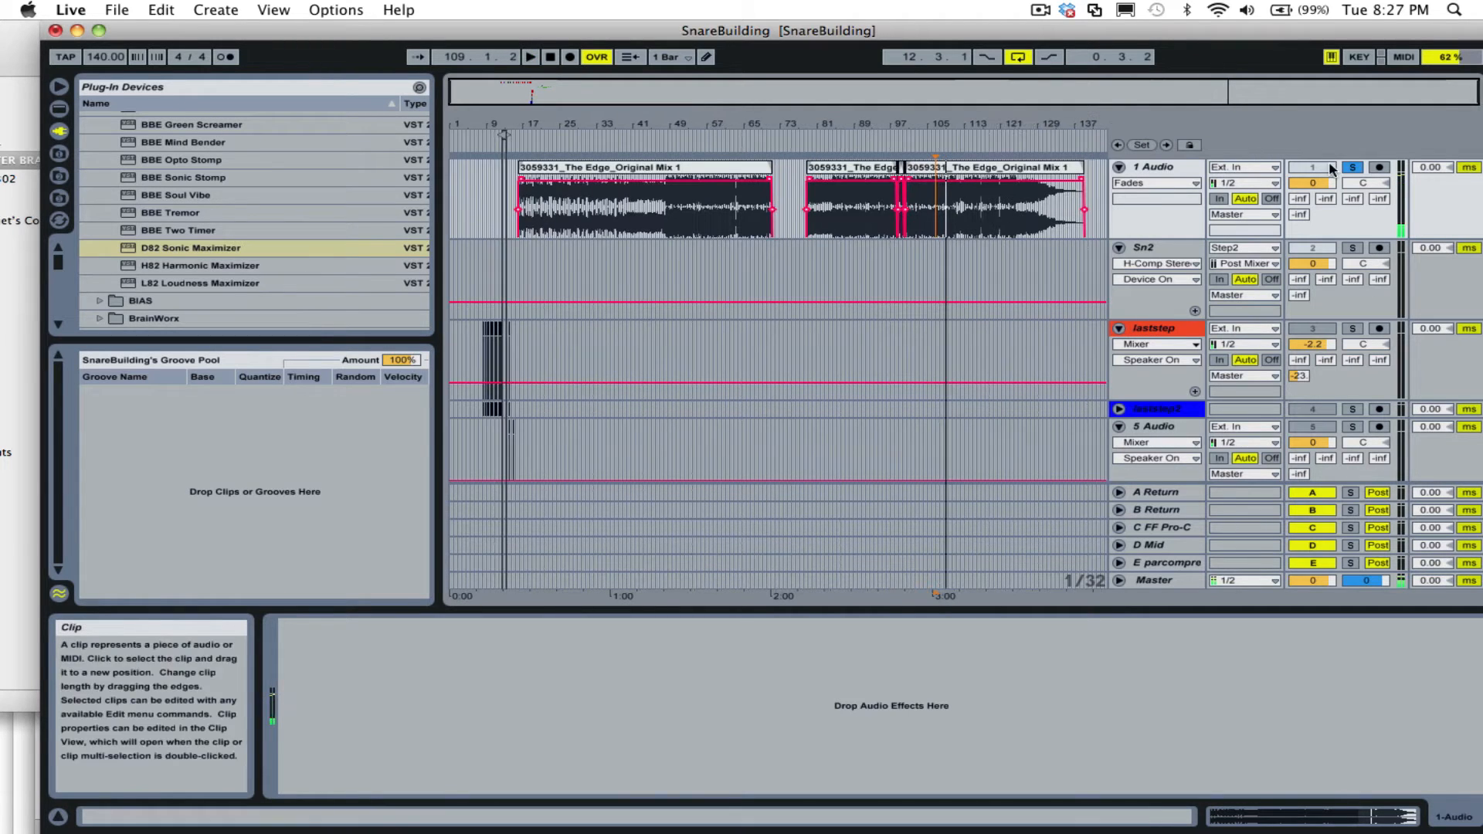
left_click(1353, 166)
Loop the one-beat region of the Toms clip starting at 12.3.1.
left_click_drag(489, 124, 570, 202)
left_click_drag(790, 123, 794, 162)
left_click_drag(690, 136, 735, 168)
left_click(736, 171)
scroll(736, 173, "down", 15)
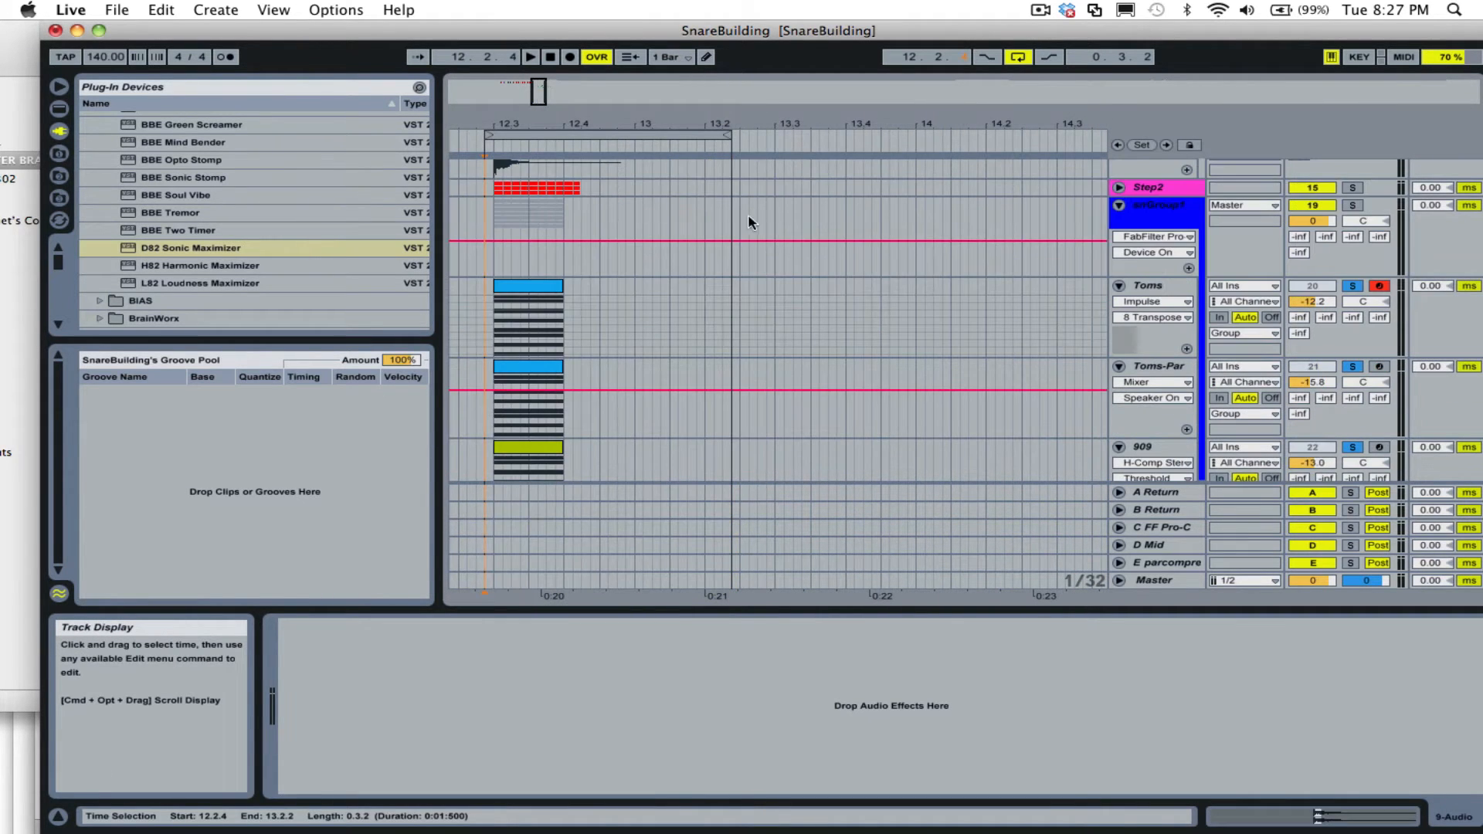
left_click(512, 286)
Play the loop while checking the gain reduction in snGroup1's FabFilter Pro-L limiter.
key("Tab")
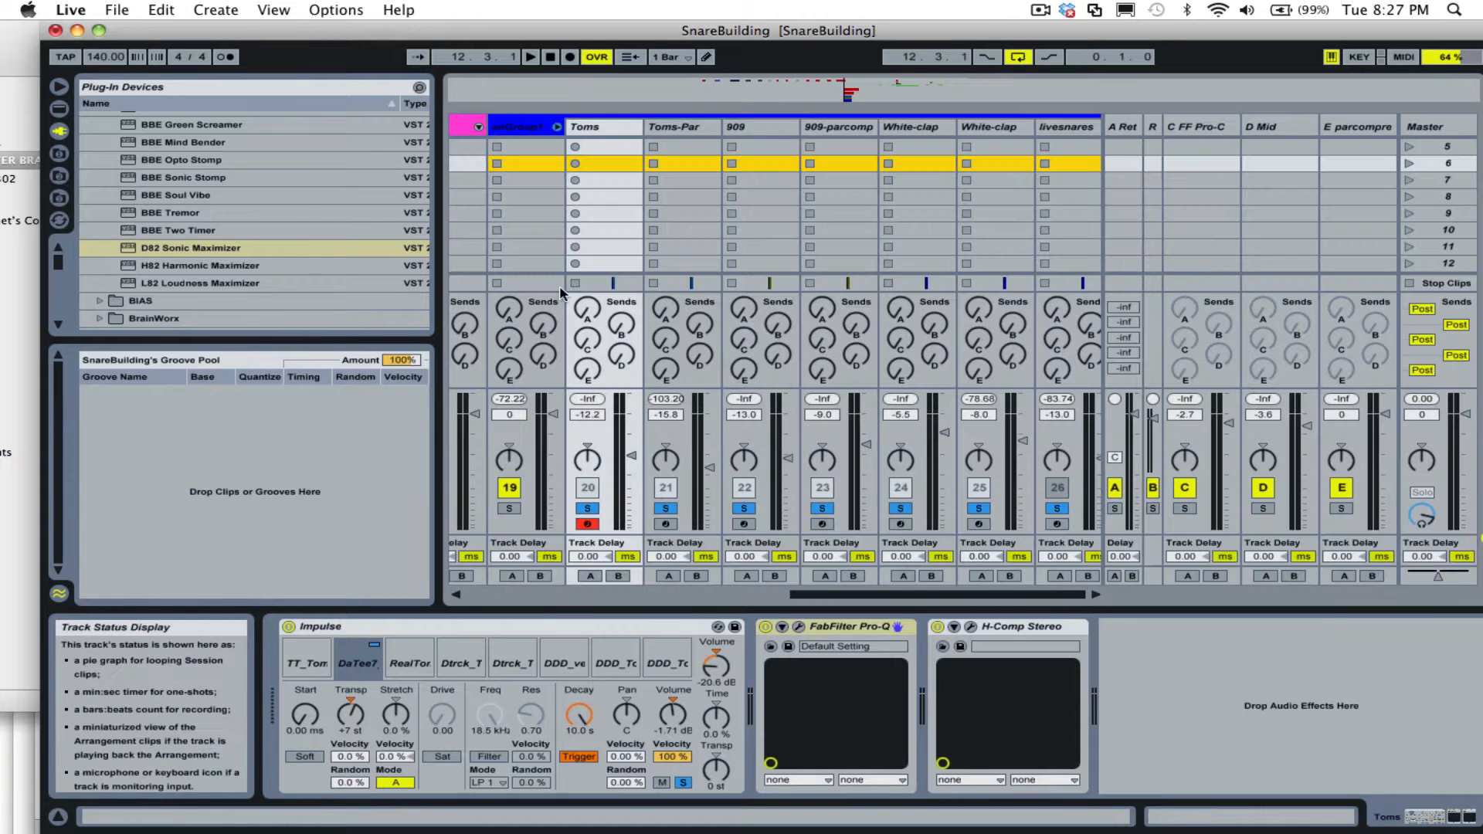
left_click(518, 127)
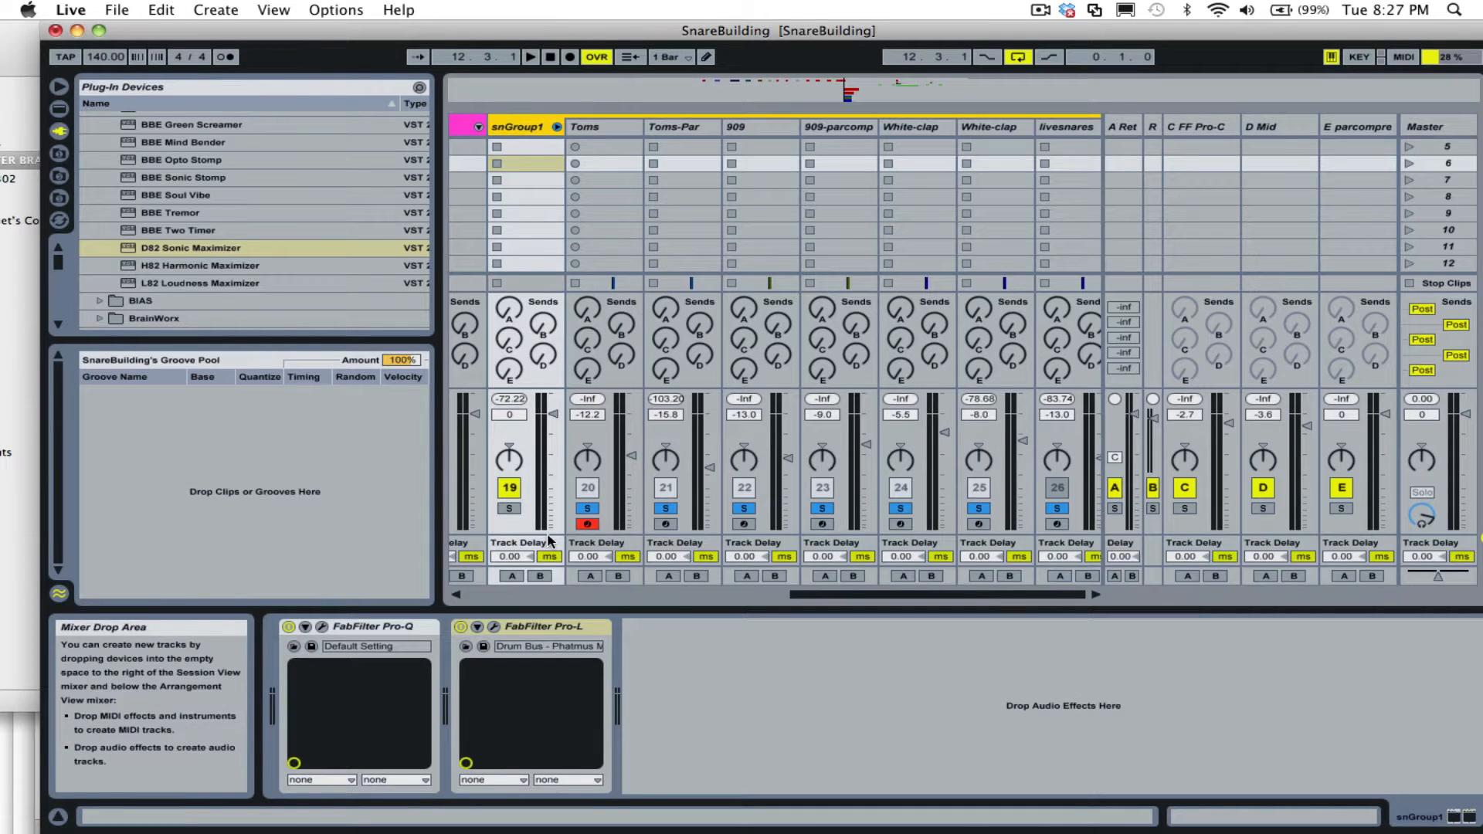
left_click(494, 627)
key("space")
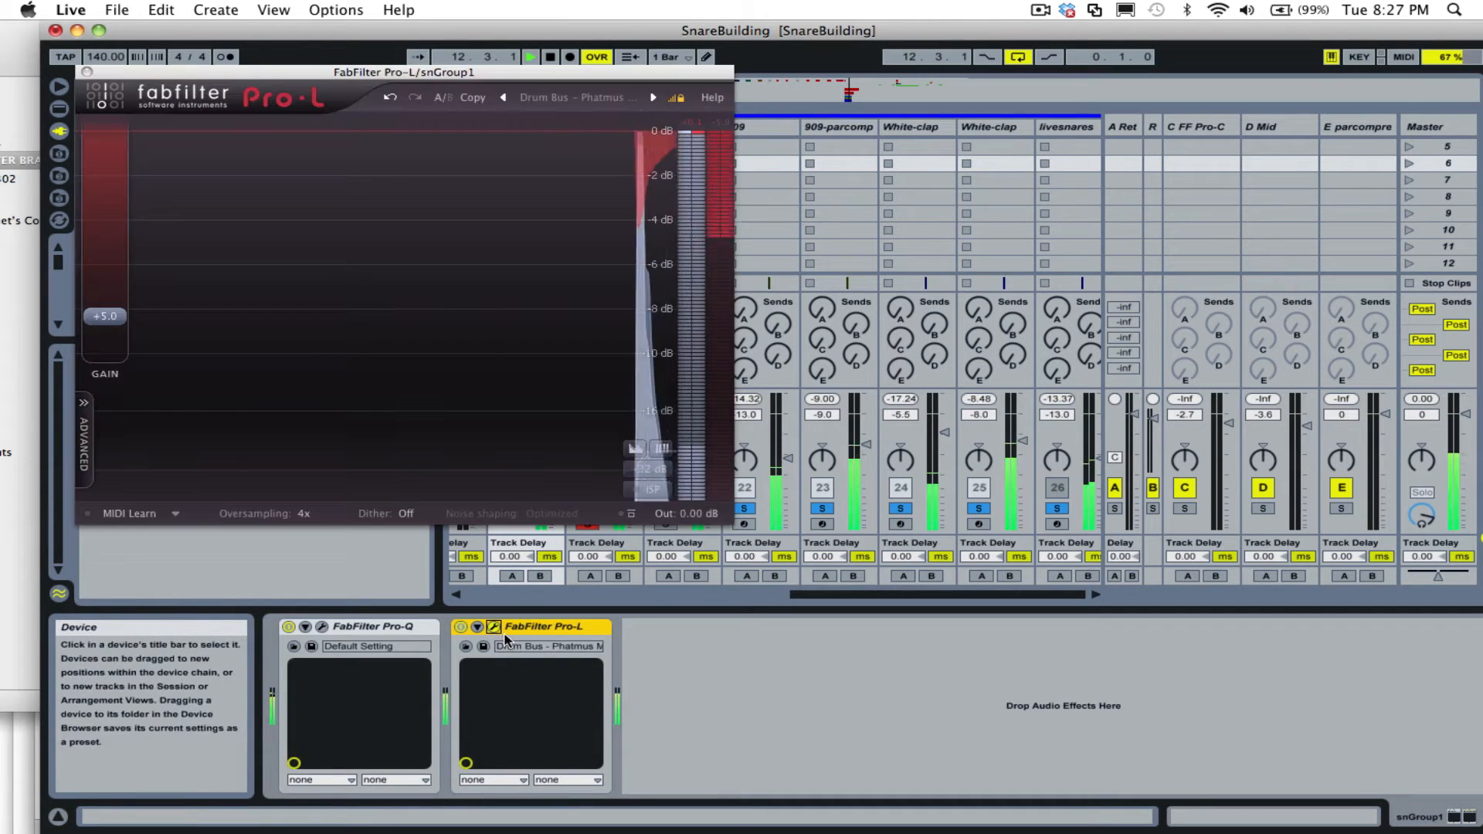
left_click(87, 71)
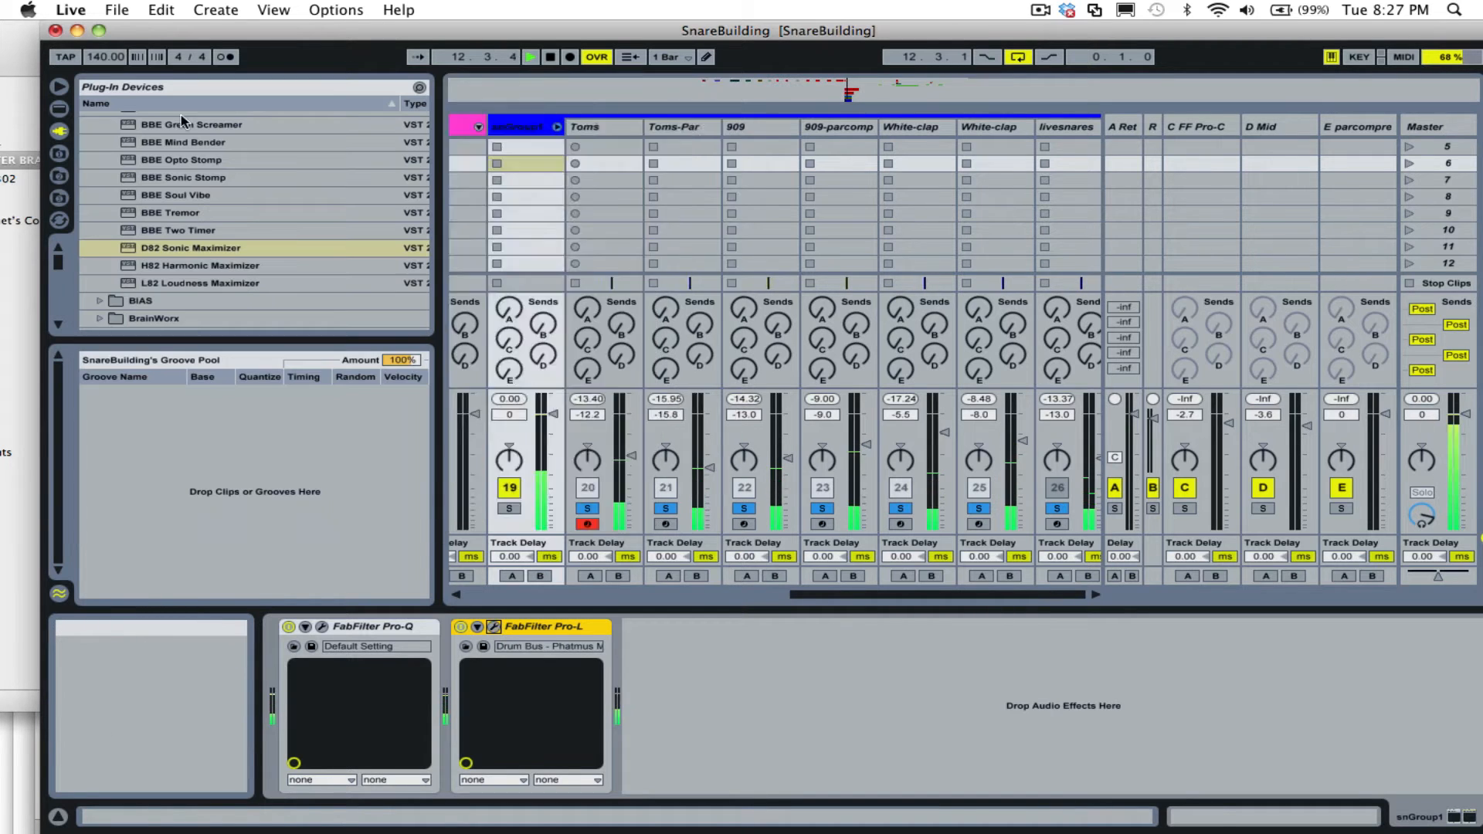
Extend the loop's end to bar 13 for a two-beat length, and unsolo the snare layer tracks.
key("Tab")
left_click_drag(563, 133, 643, 133)
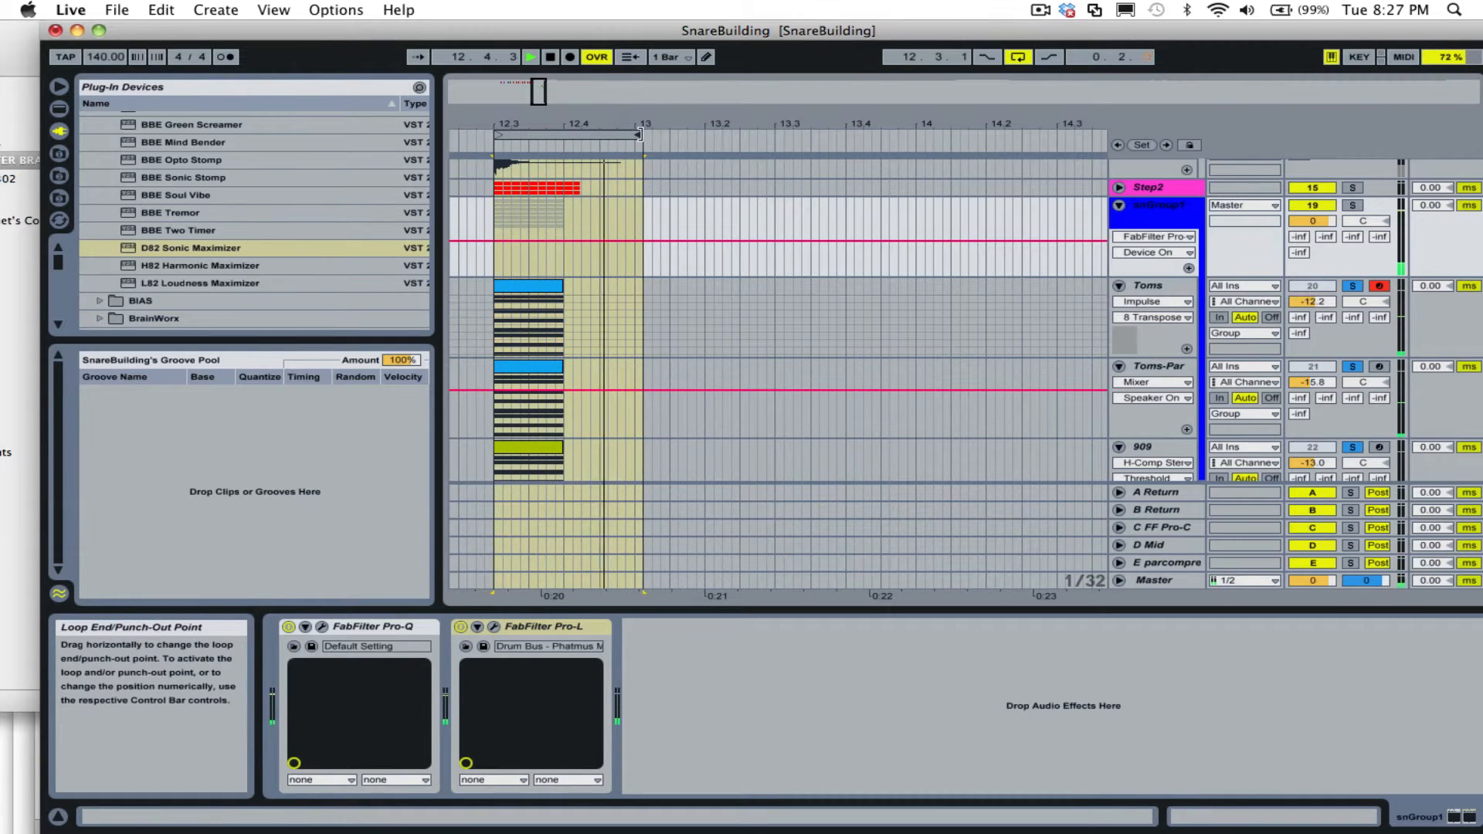
key("Tab")
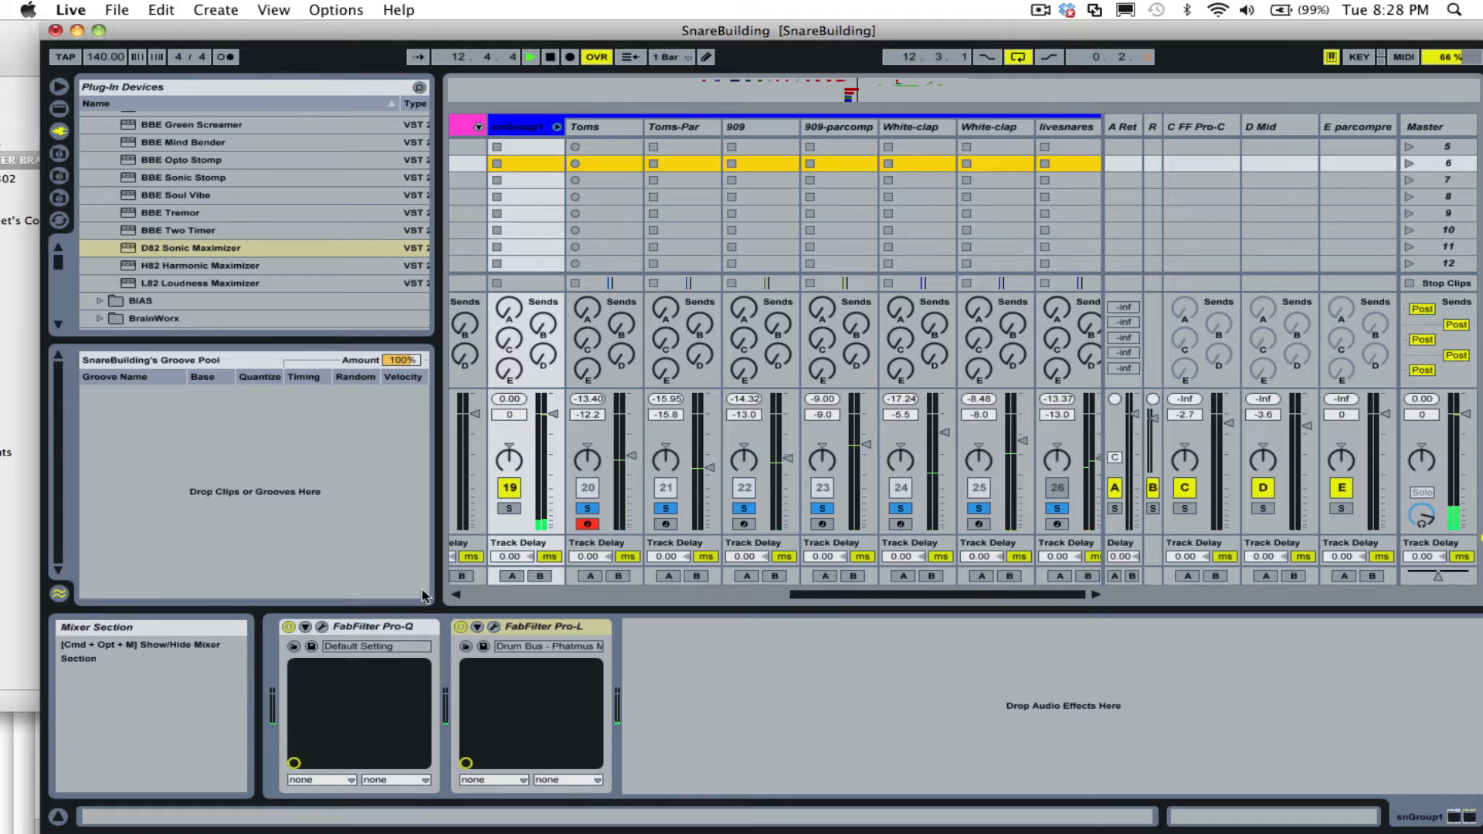
key("space")
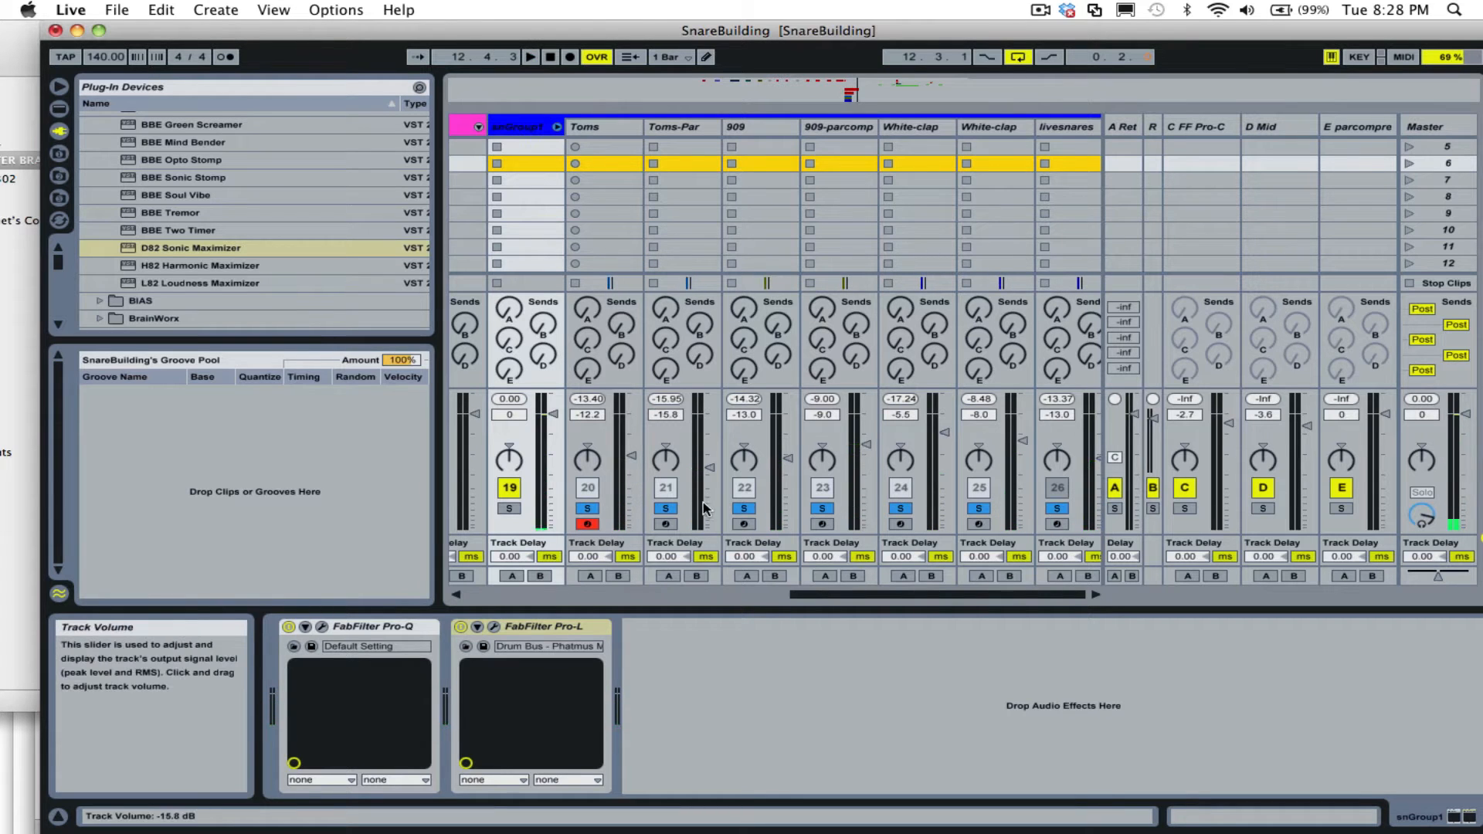
left_click(743, 509)
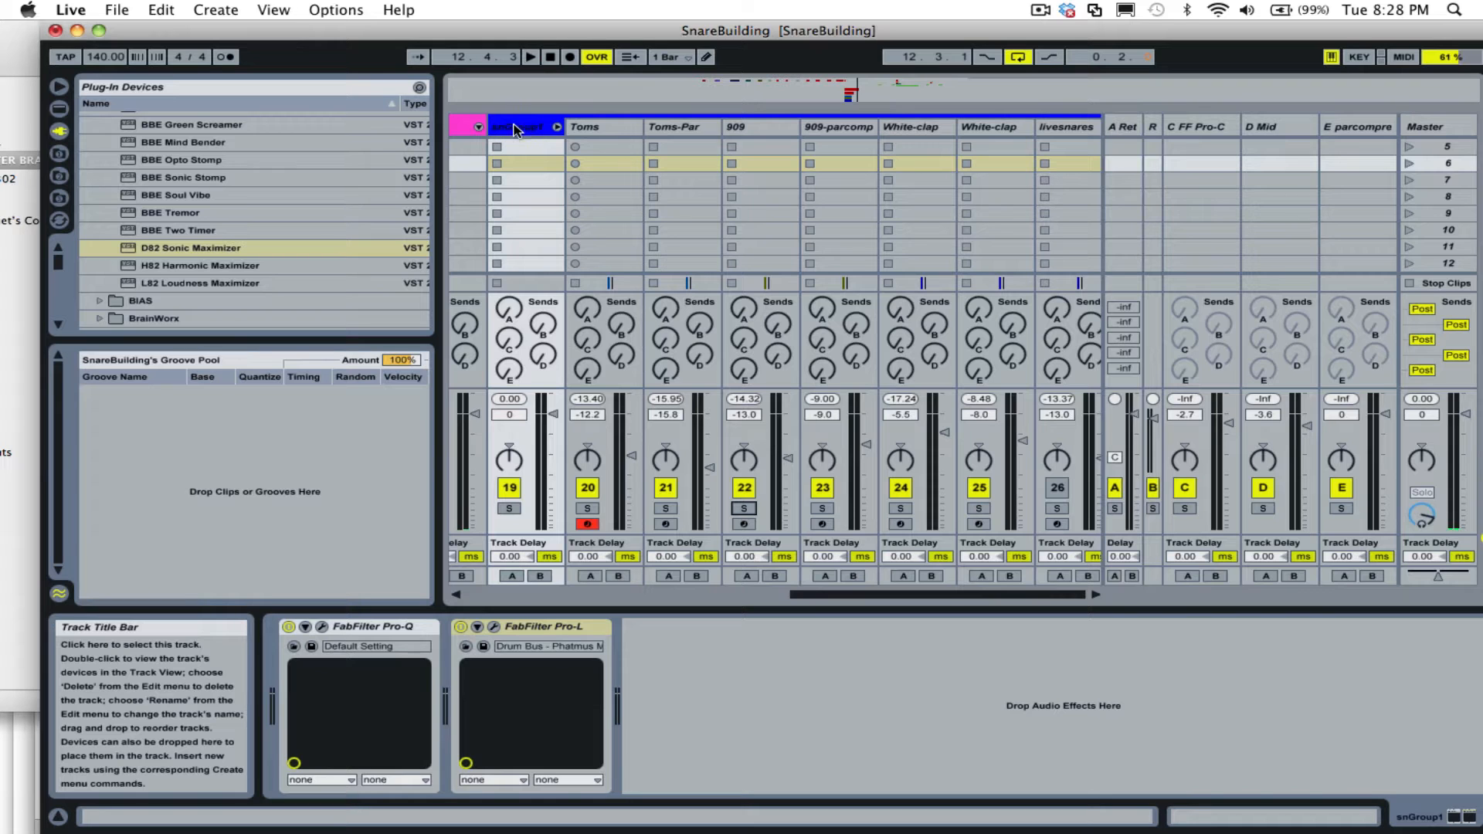
Insert a new audio track directly below the sn6 track and name it Snare.
key("Tab")
scroll(872, 374, "up", 5)
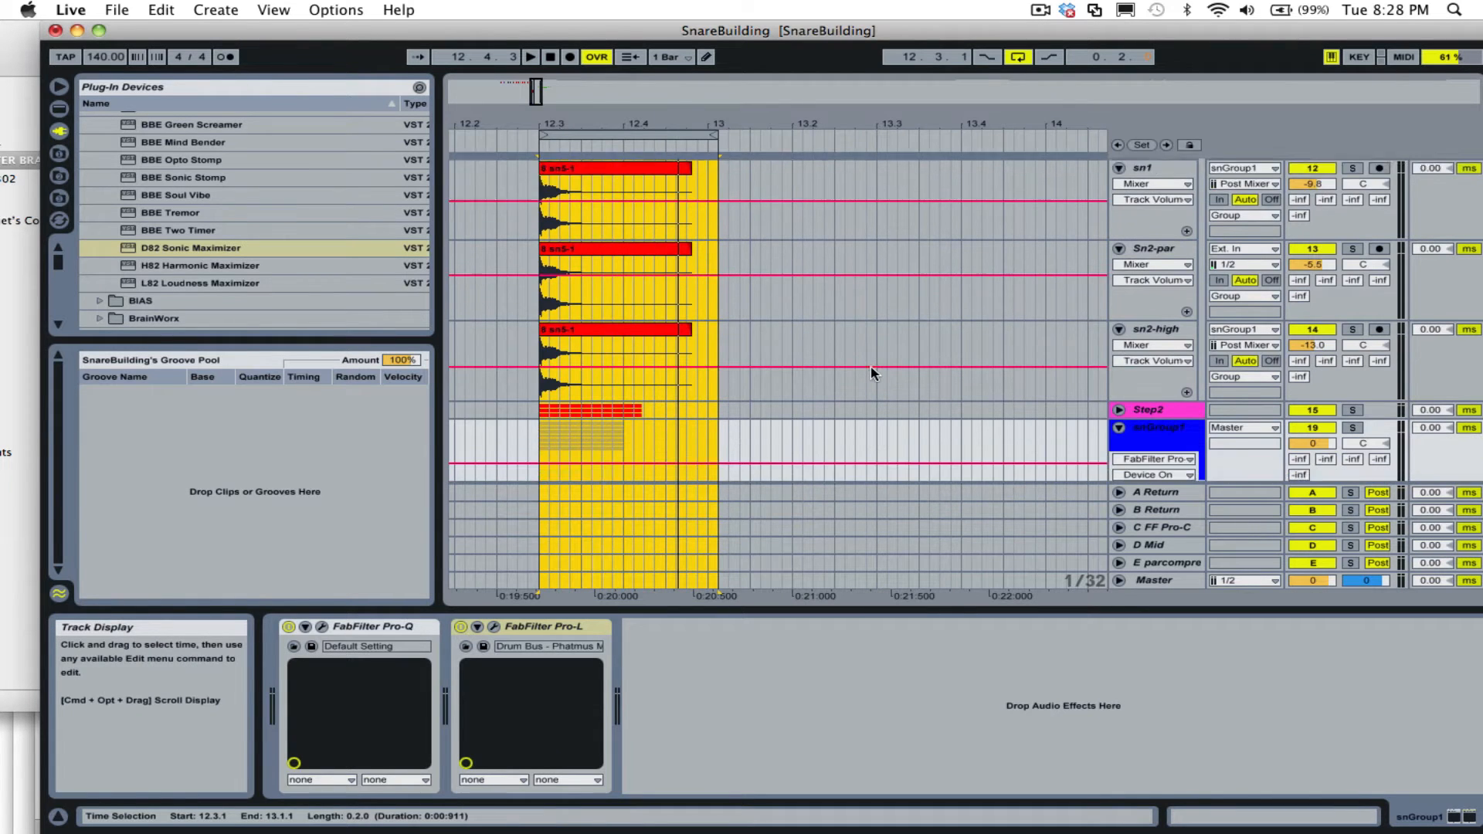
scroll(927, 376, "down", 2)
left_click(1119, 354)
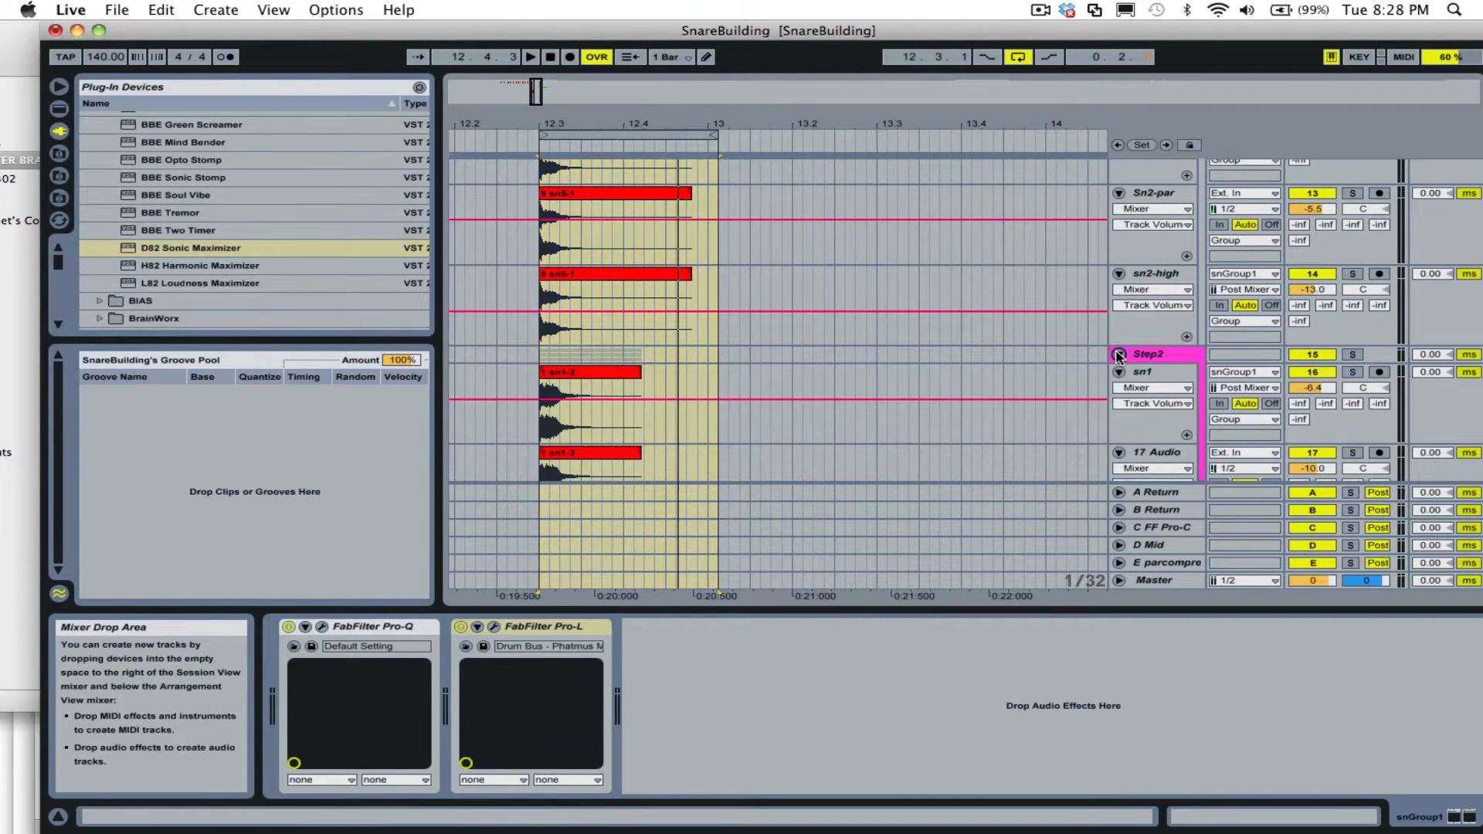
scroll(1011, 354, "down", 3)
scroll(1010, 357, "up", 3)
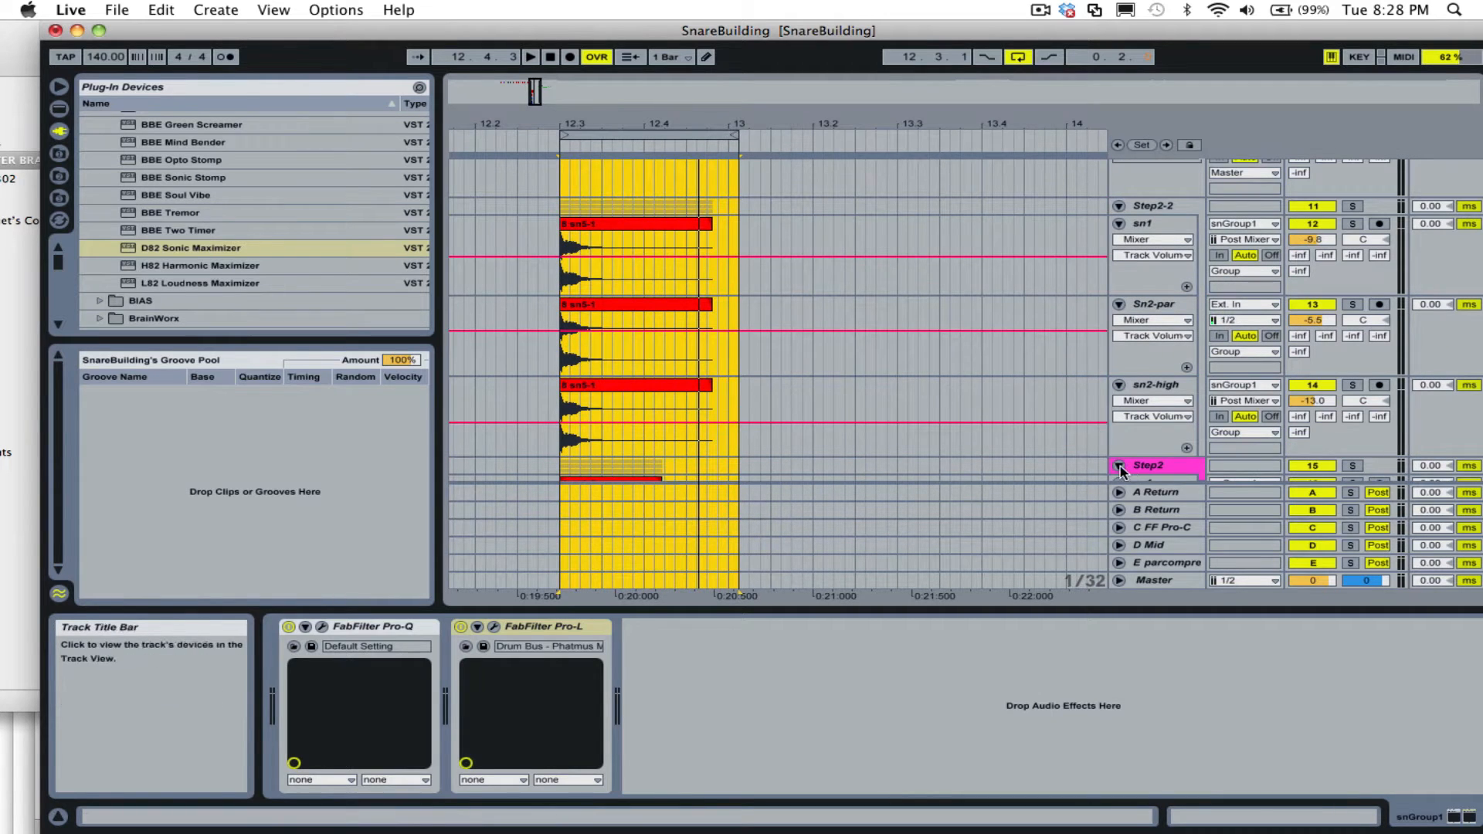
scroll(1120, 463, "up", 5)
left_click(1152, 346)
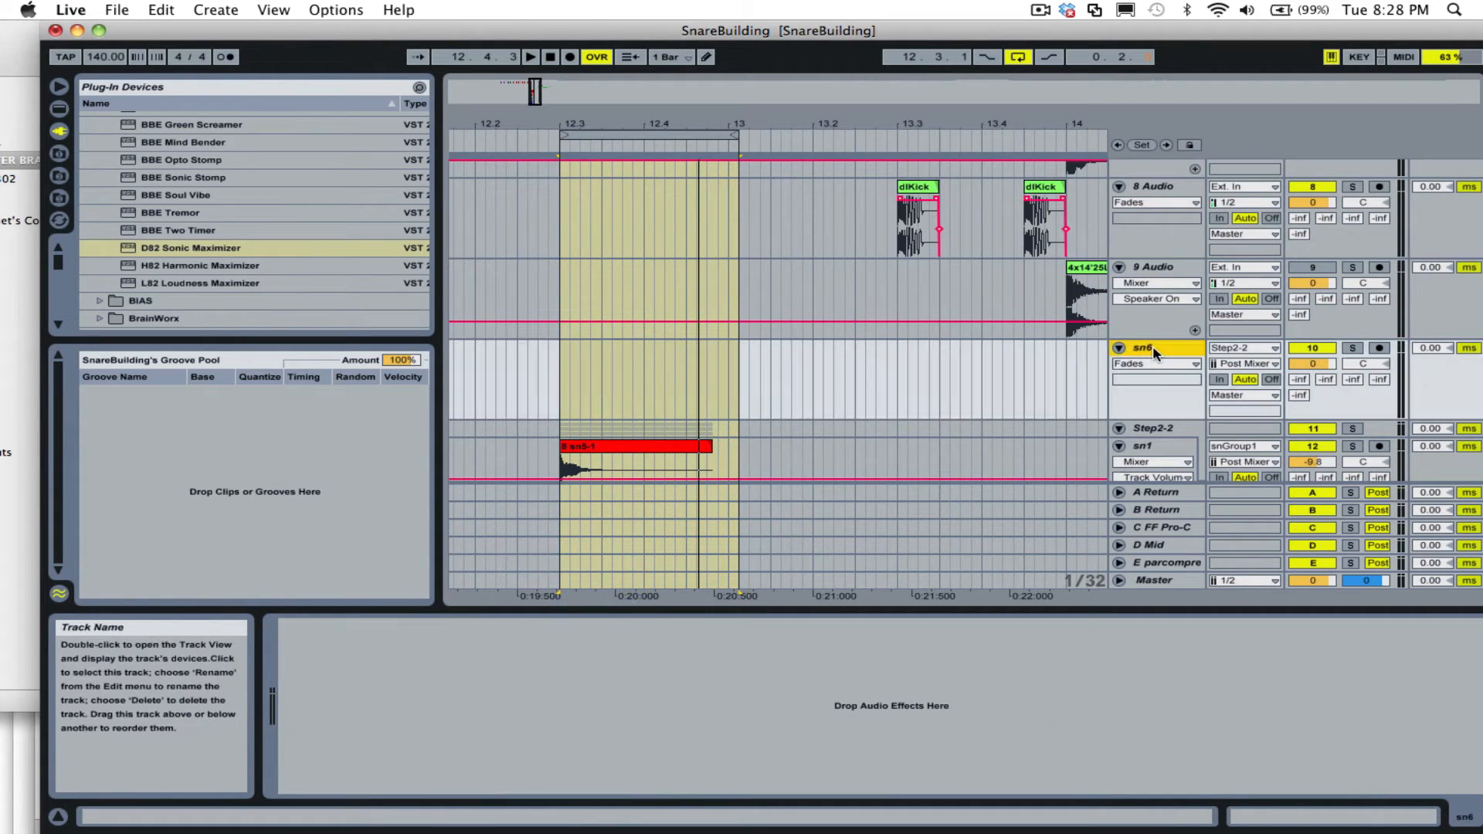
scroll(1157, 350, "down", 1)
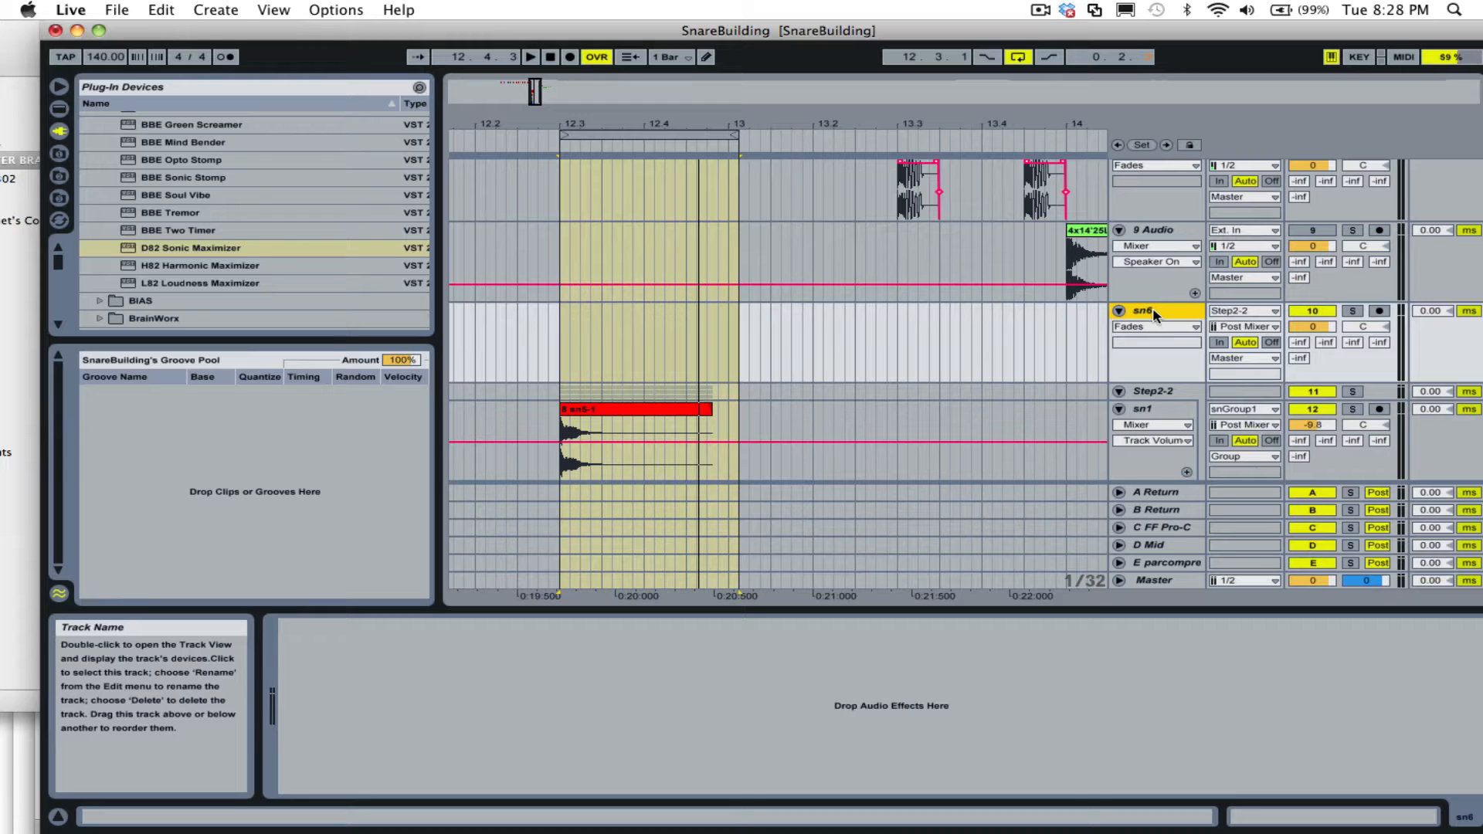
key("super+t")
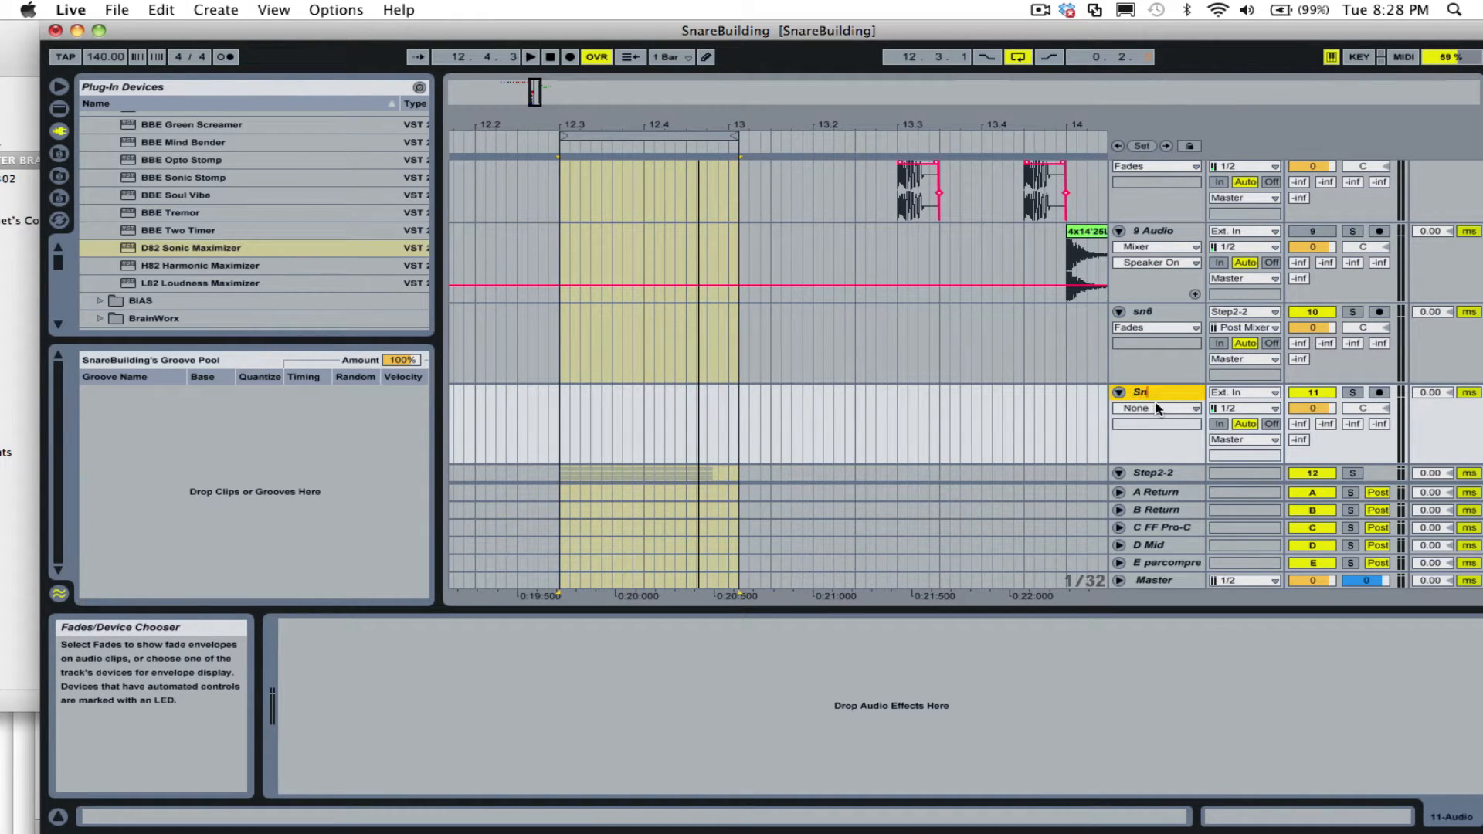
scroll(1198, 407, "down", 6)
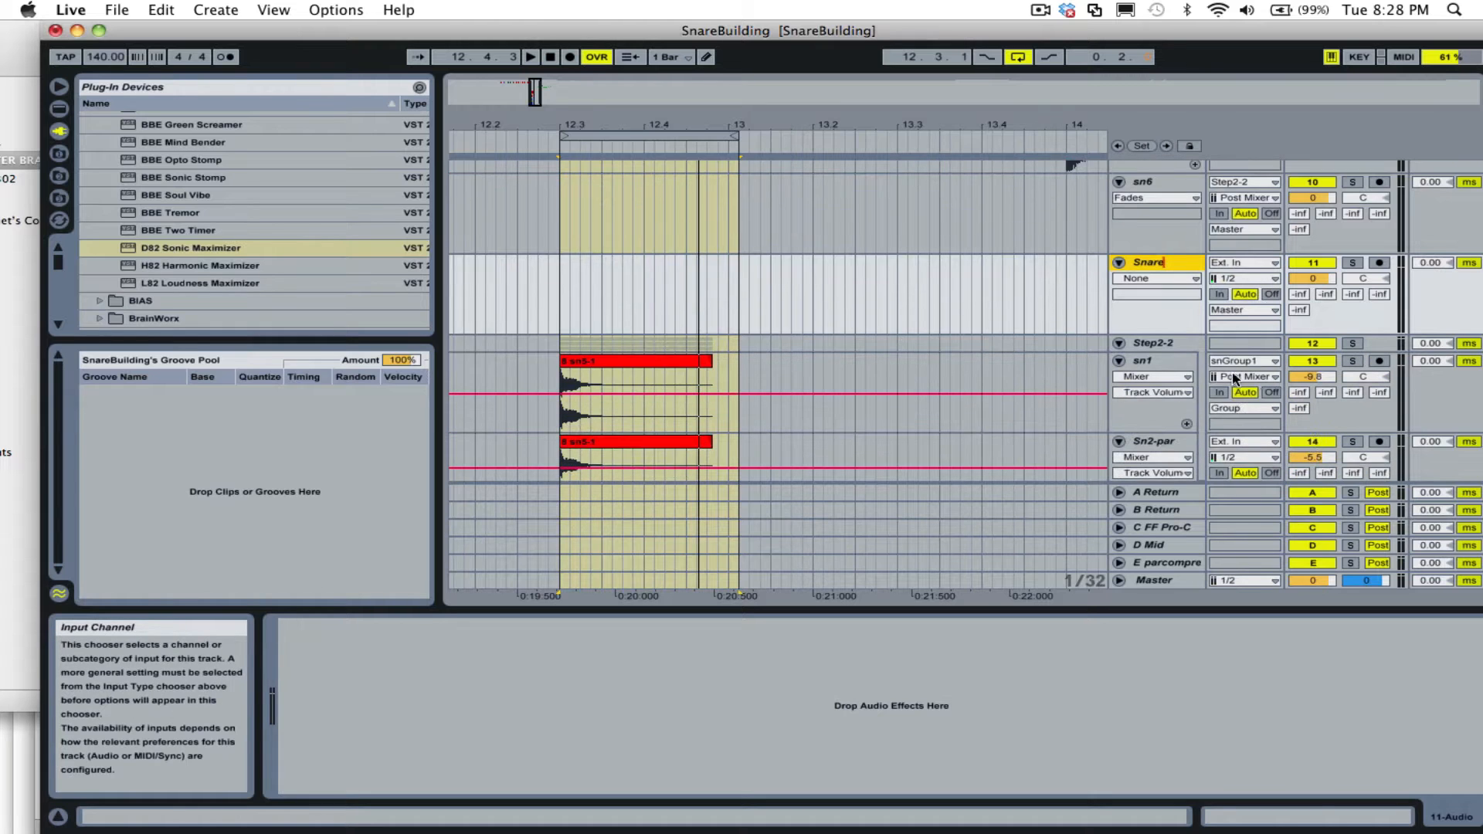
Set the Snare track's audio input to snGroup1.
scroll(1242, 331, "down", 4)
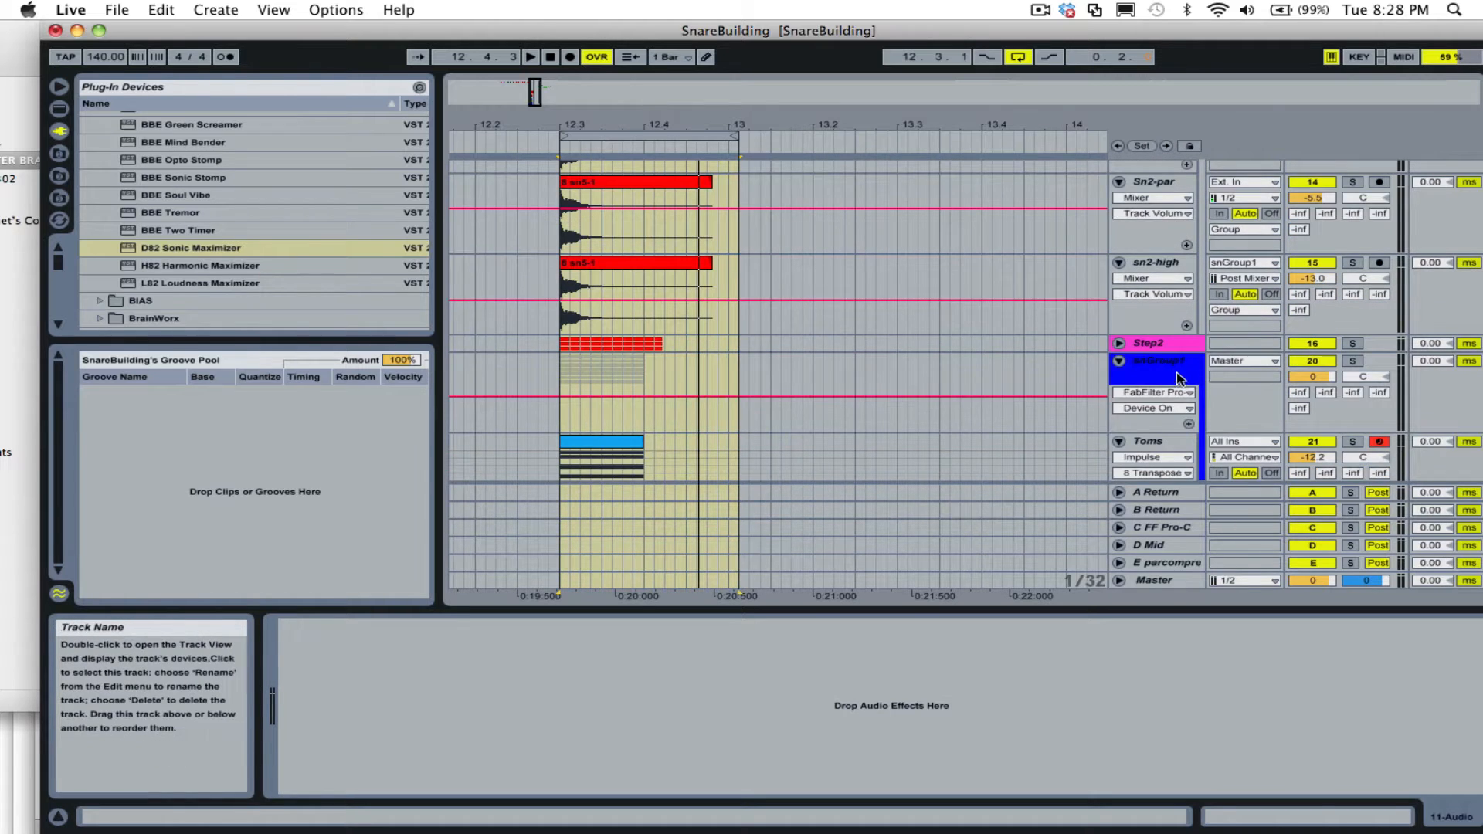
scroll(1177, 372, "up", 8)
left_click(1243, 300)
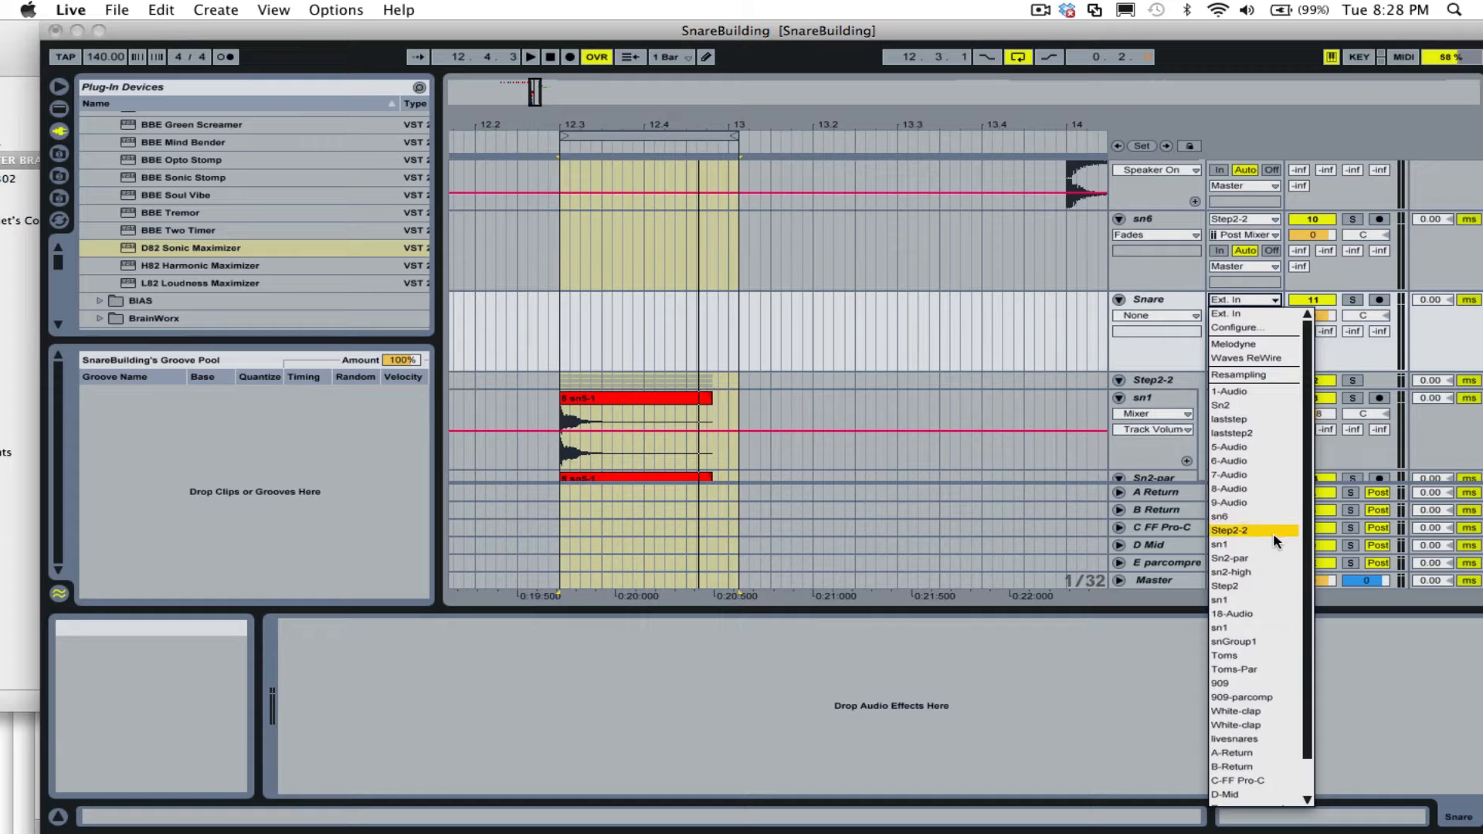
left_click(1271, 642)
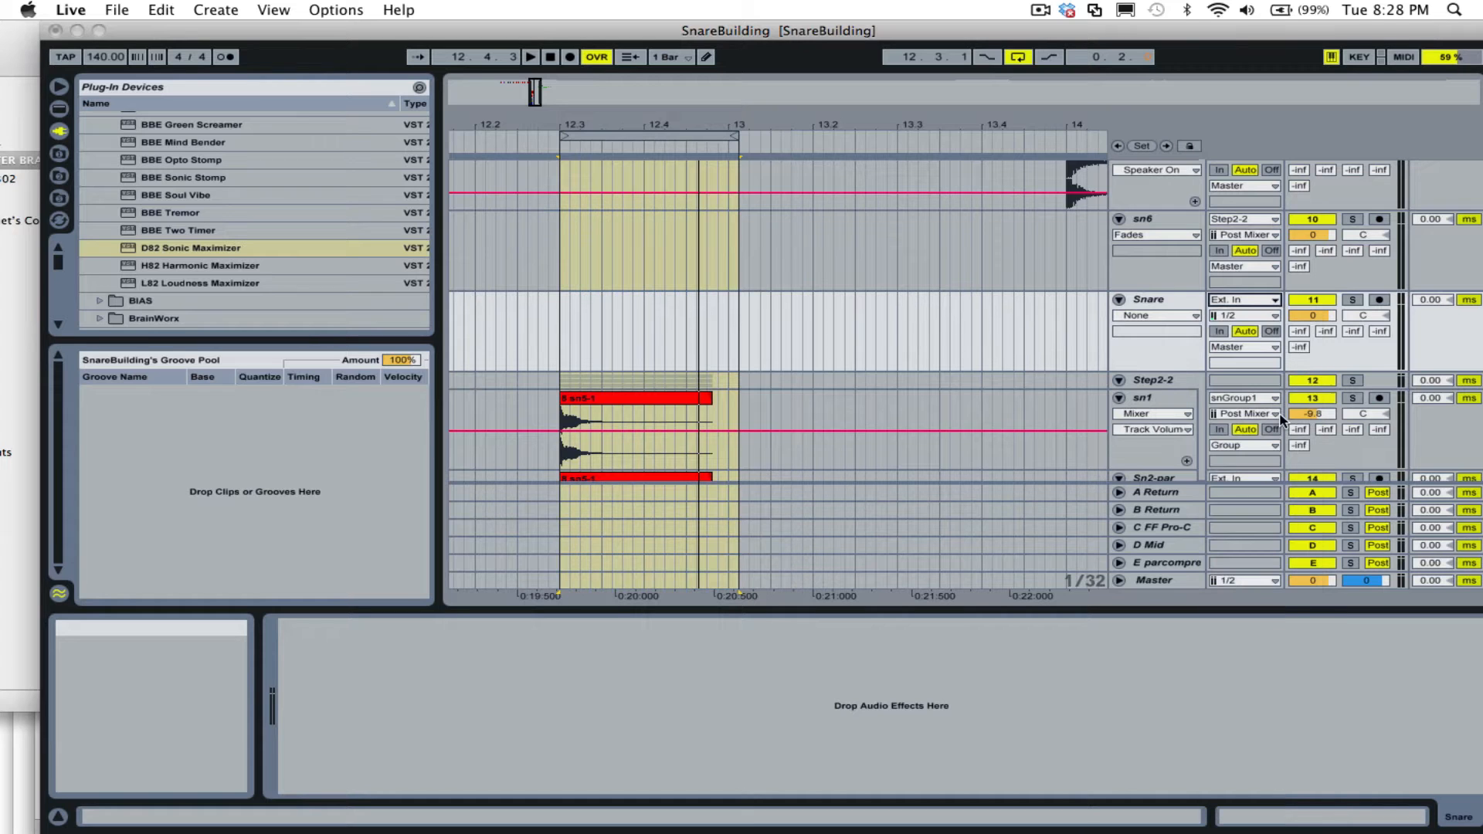
Arm the Snare track and record the layered snare hit into the Arrangement from 12.3.1.
left_click(1379, 300)
left_click(560, 332)
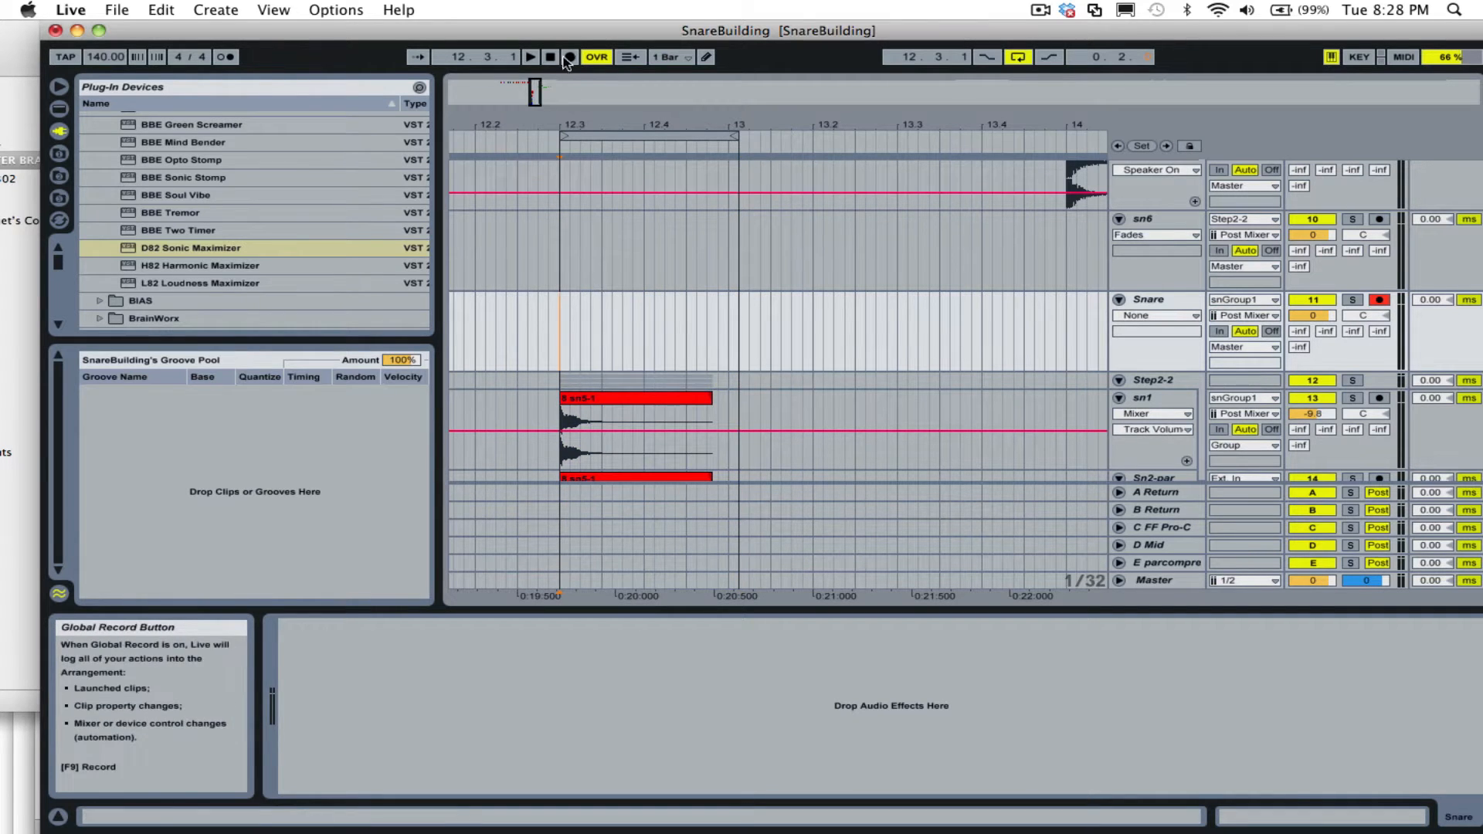
key("space")
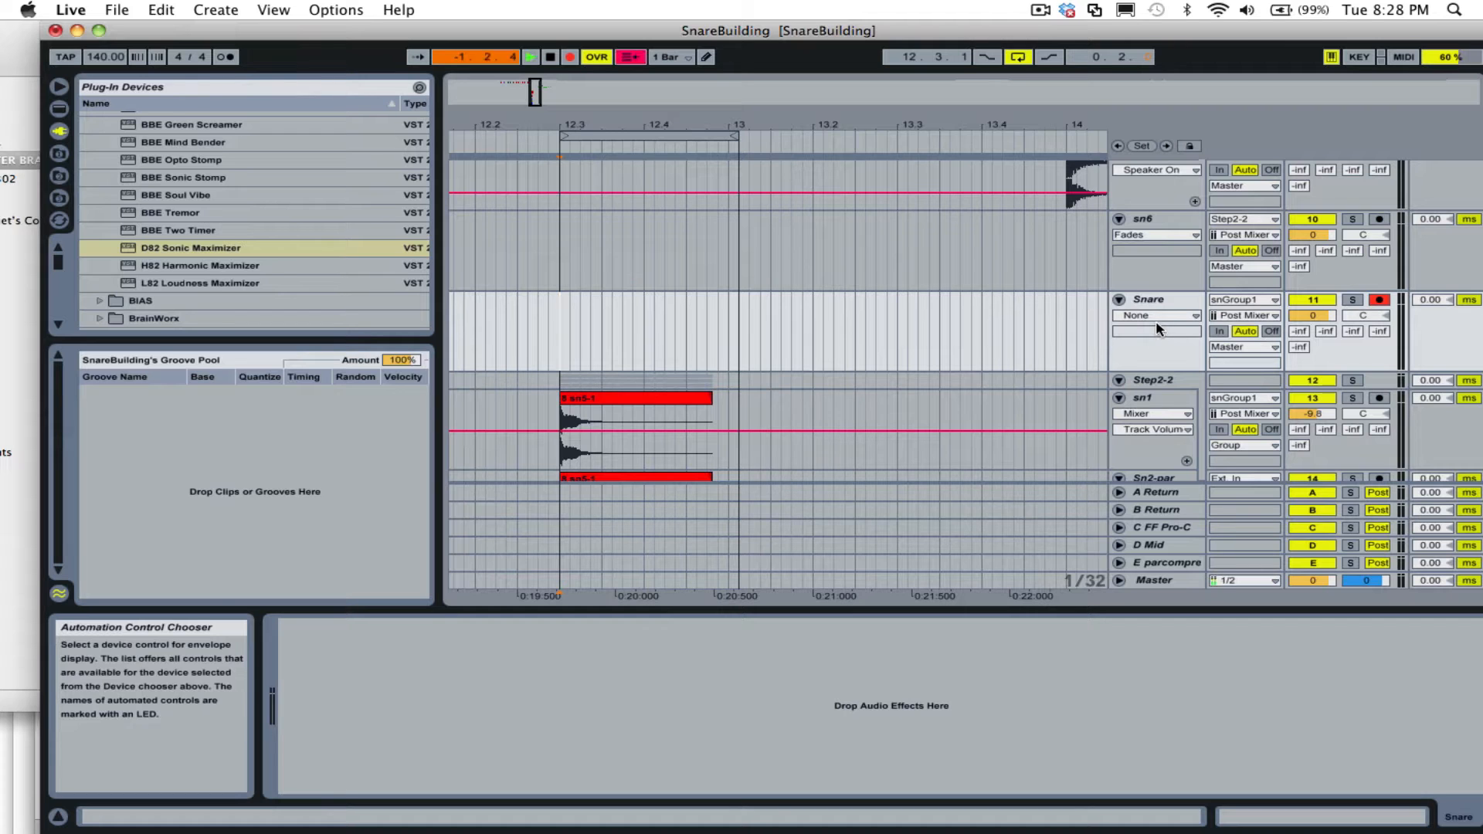
key("space")
Show the fades on the recorded clip in the Snare track.
right_click(602, 311)
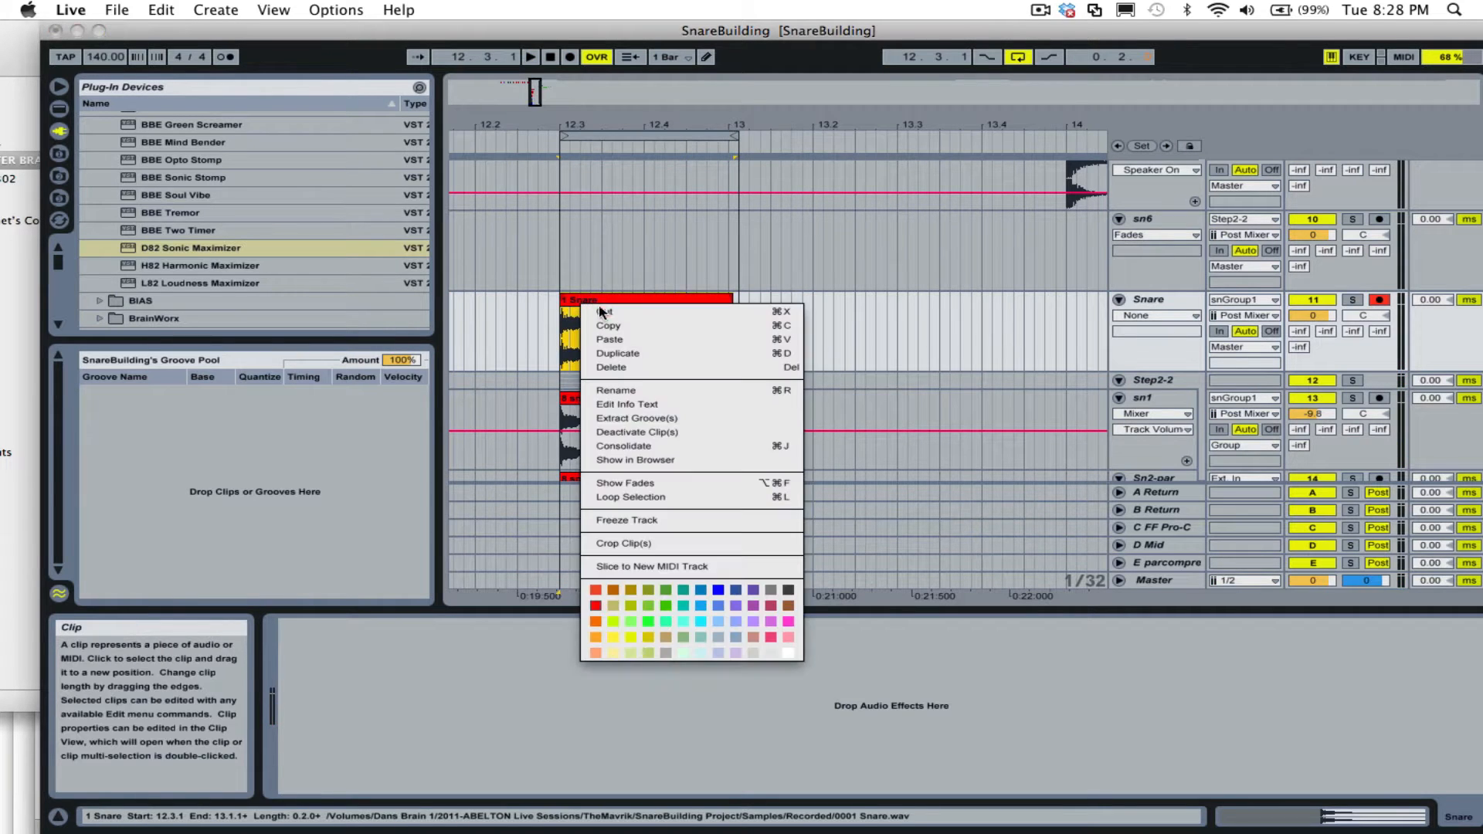
left_click(675, 480)
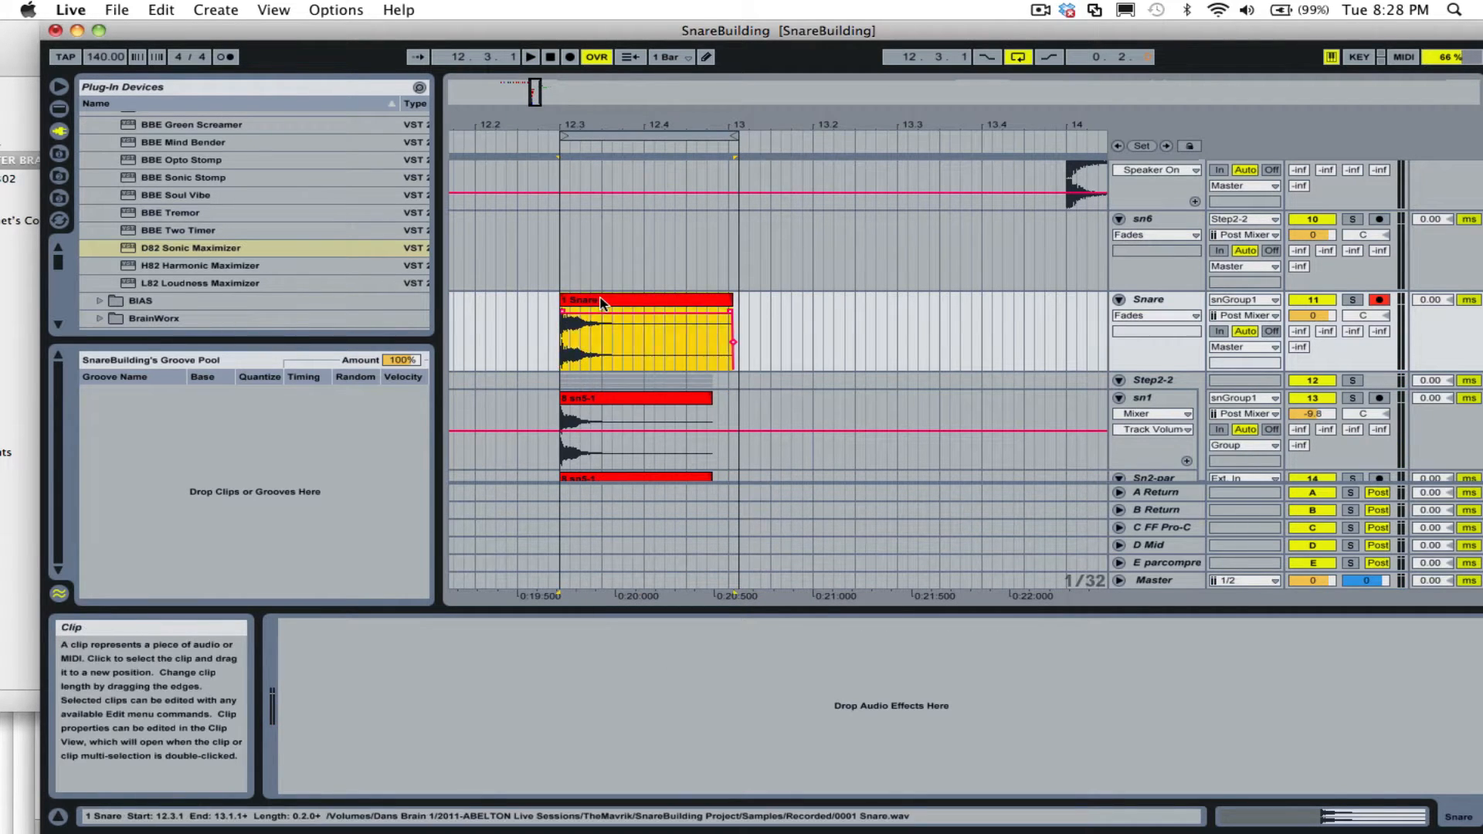
Open the recorded Snare clip's sample view, disarm the track and audition the clip with the Snare track soloed.
double_click(601, 303)
left_click(616, 310)
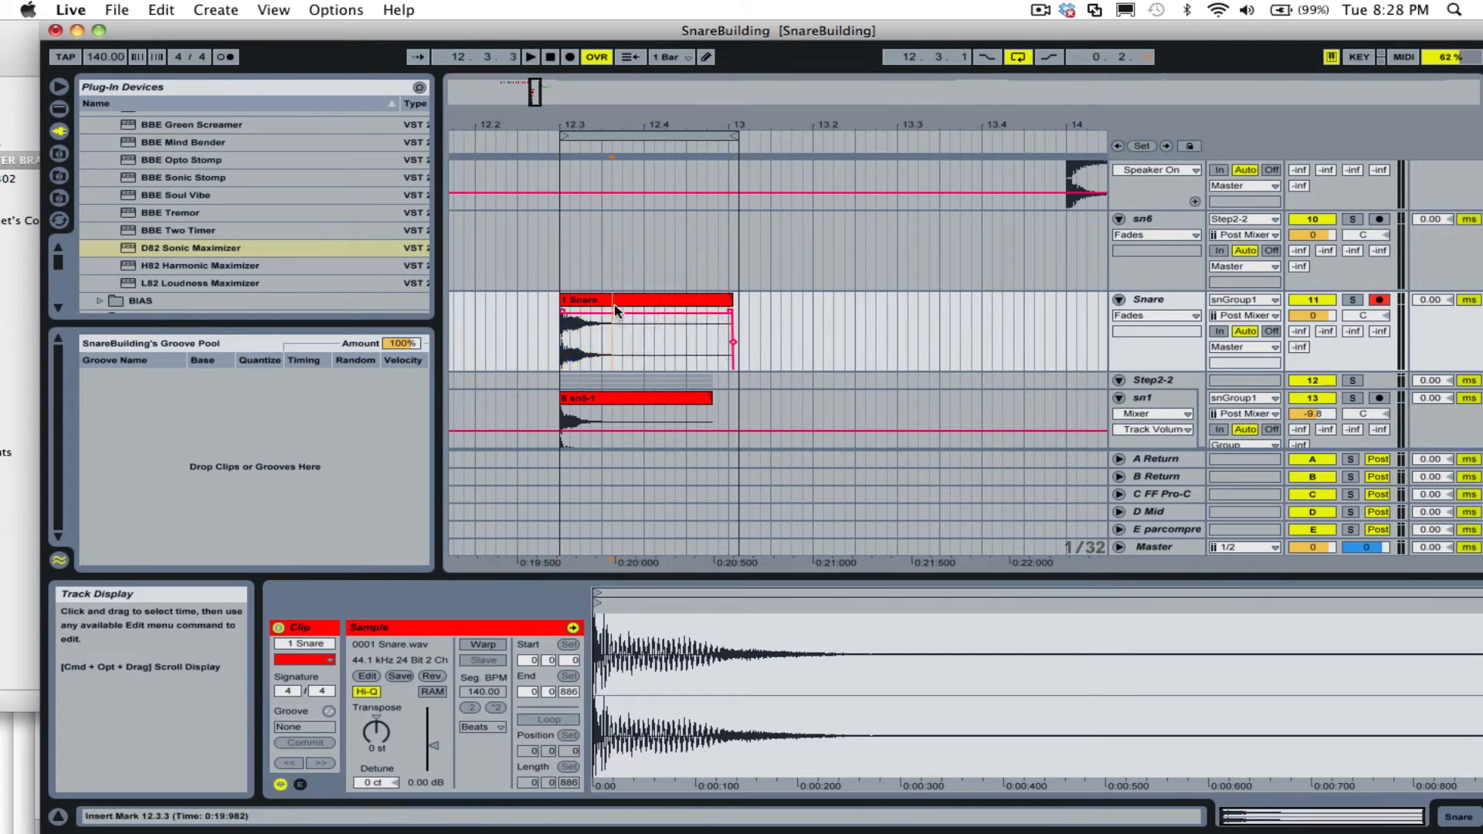
left_click(616, 311)
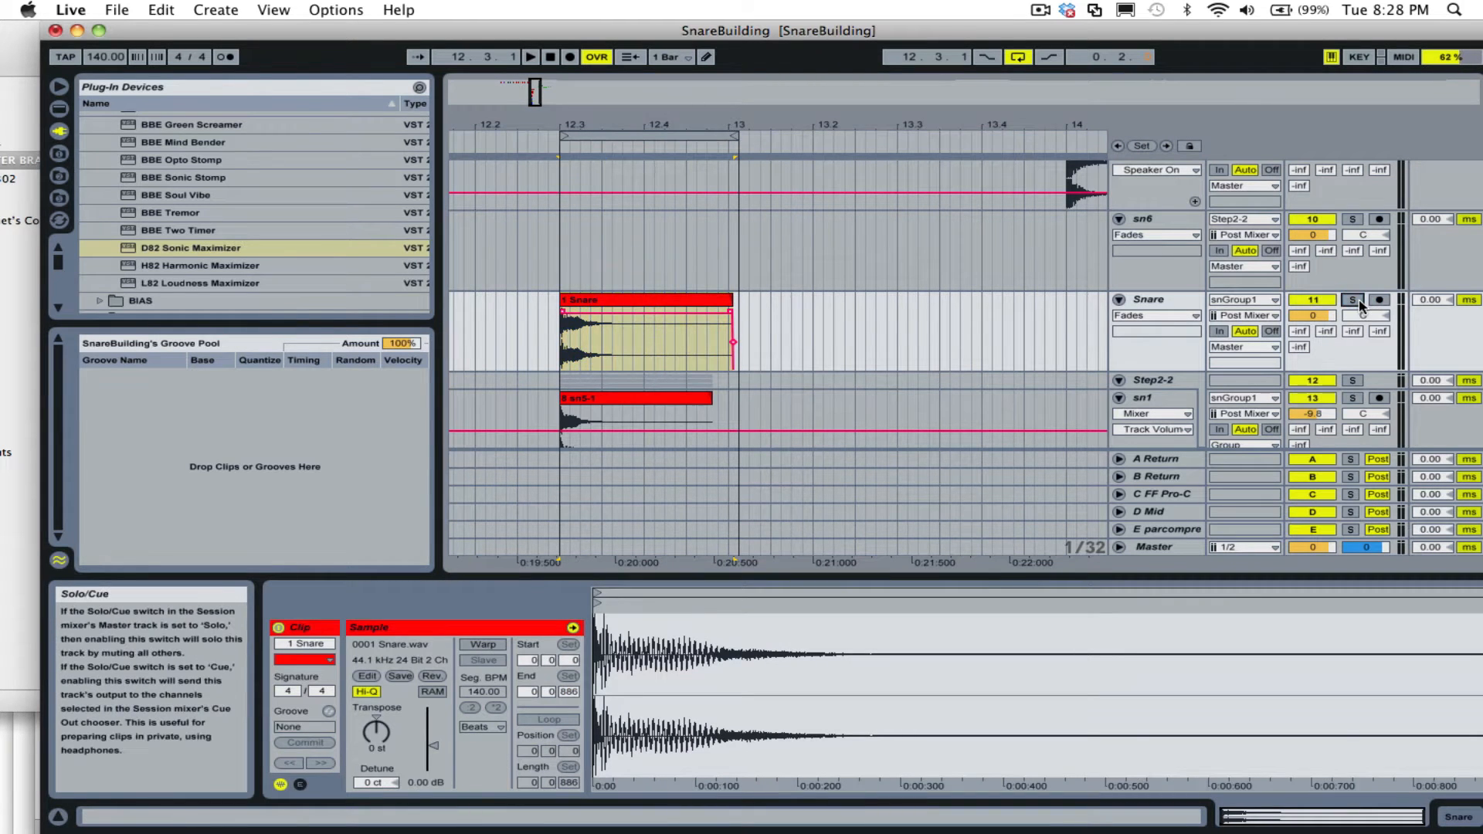
key("space")
left_click(1352, 301)
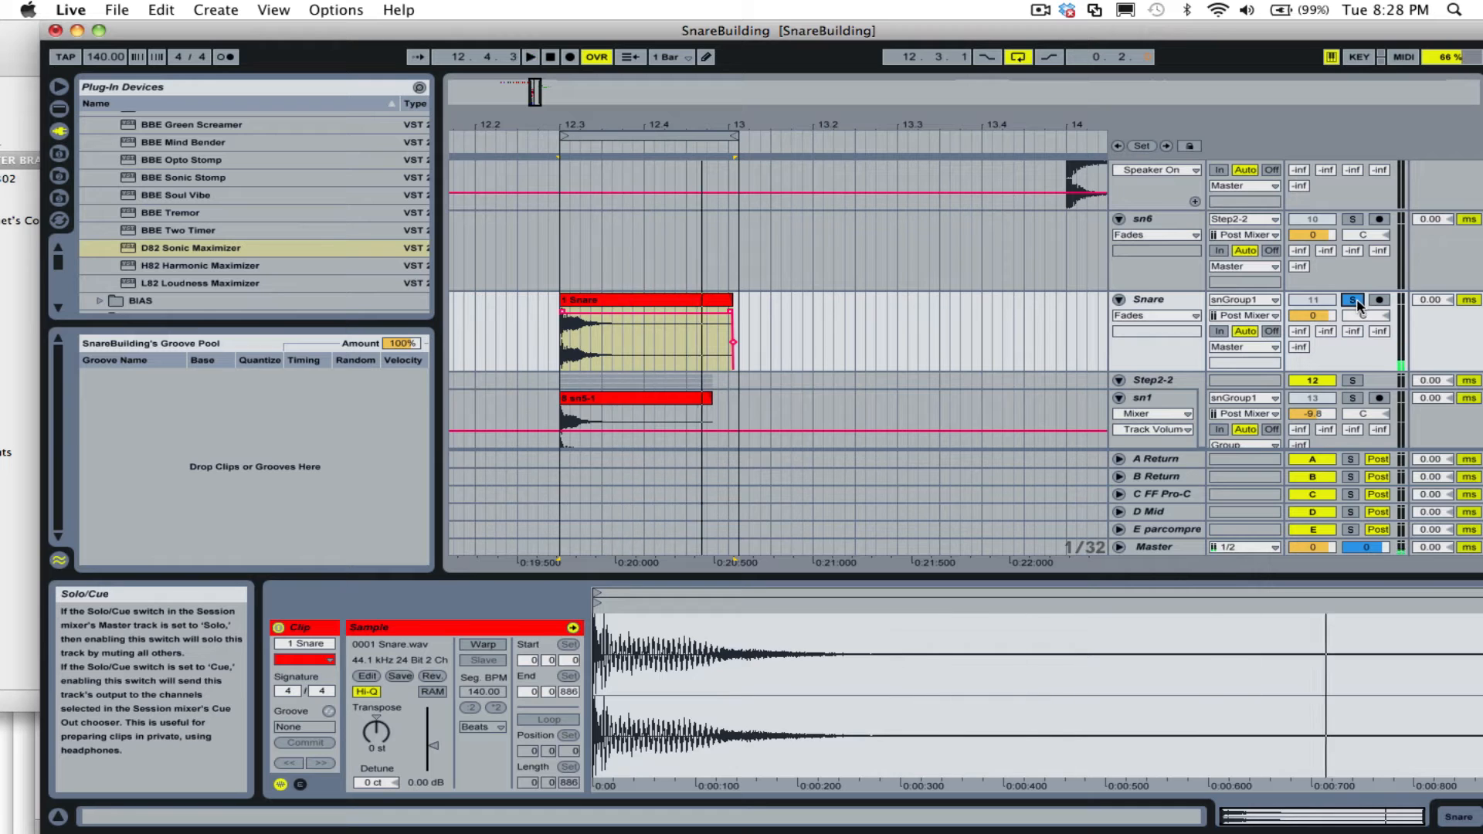
left_click(670, 328)
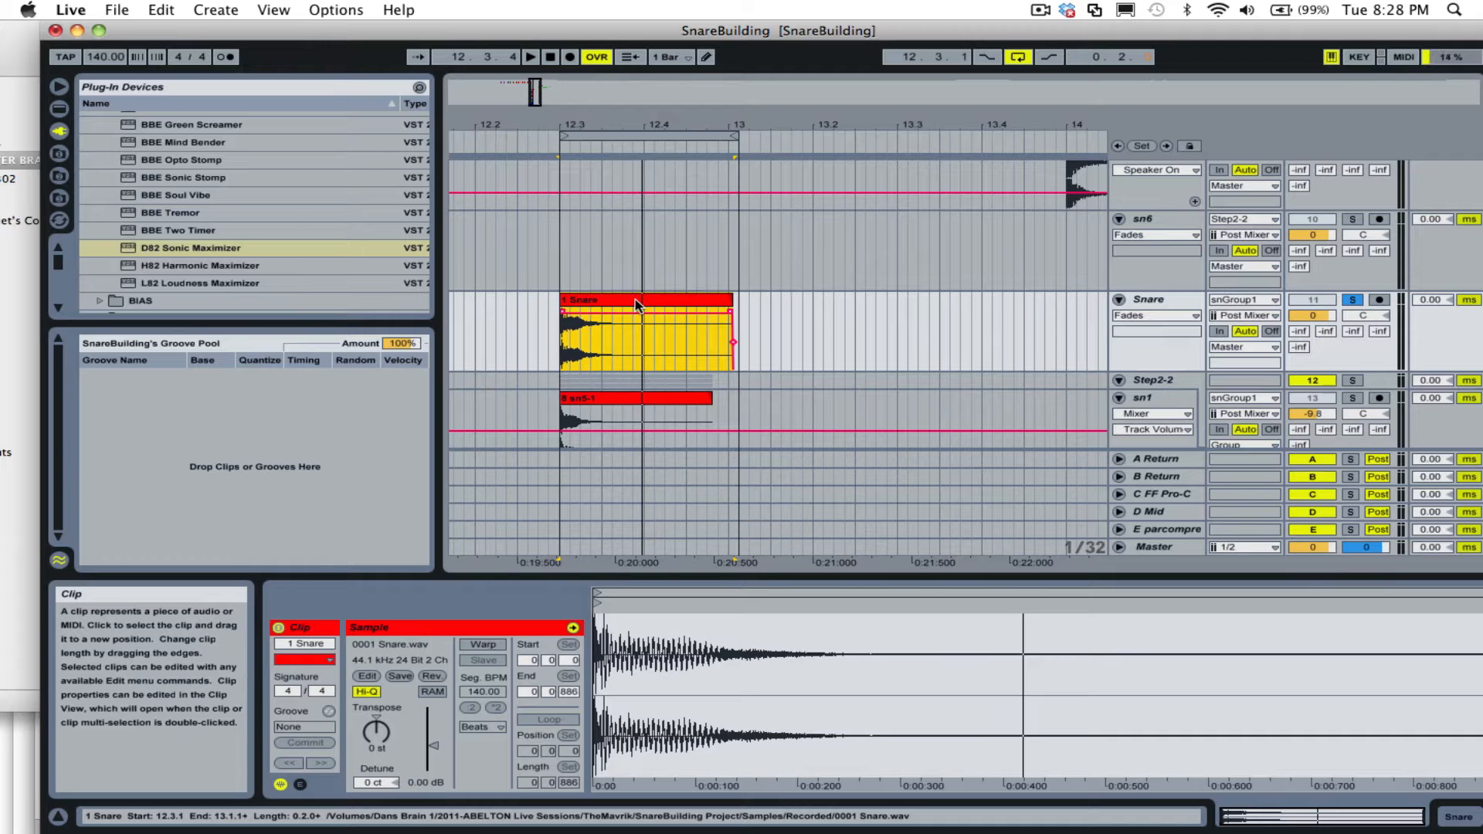
Turn off solo on the Snare track so the other tracks can be heard again.
left_click(887, 313)
scroll(887, 313, "down", 2)
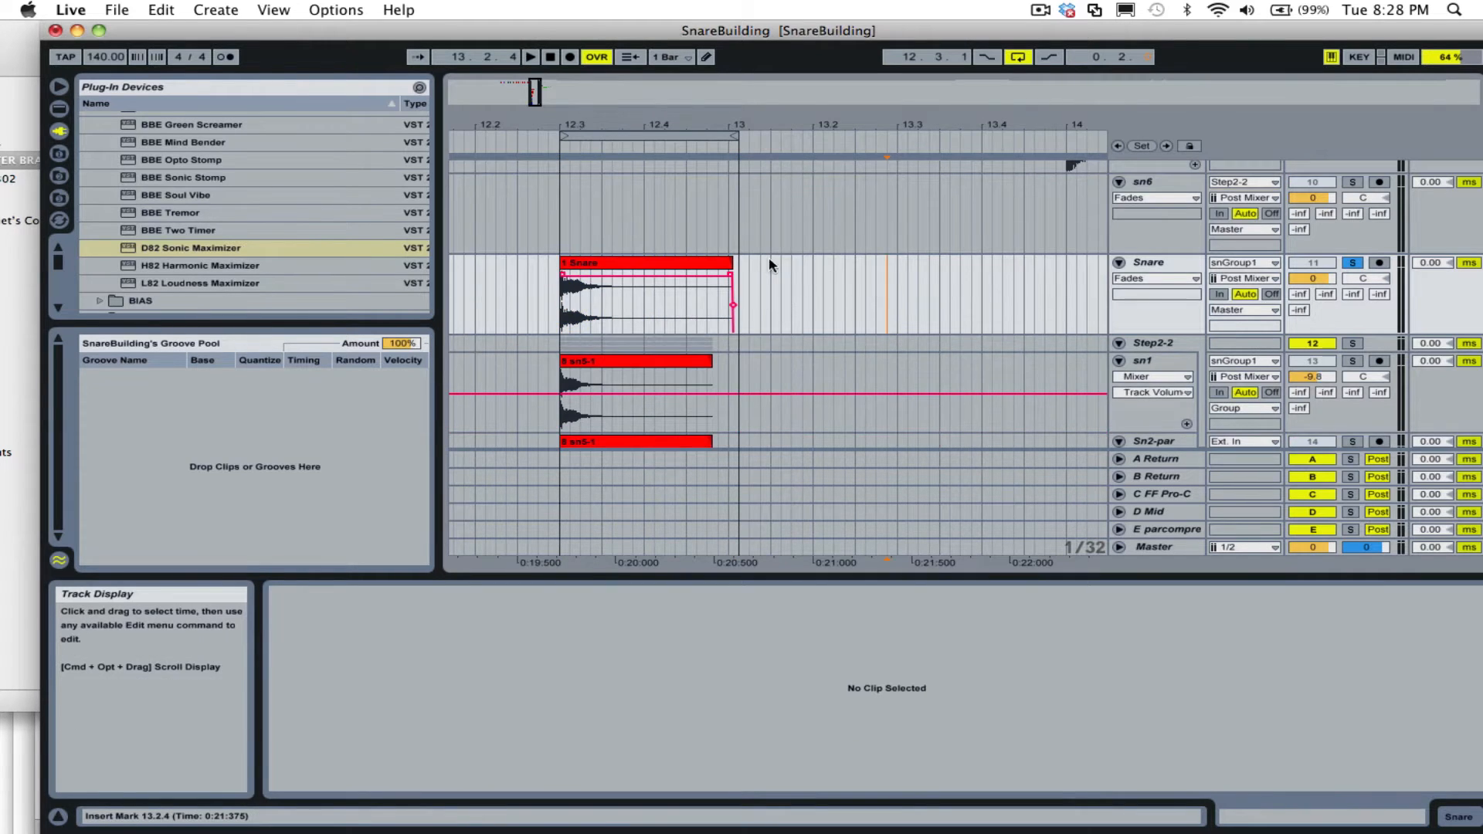
scroll(753, 297, "up", 15)
scroll(680, 263, "left", 2)
scroll(601, 226, "down", 18)
scroll(809, 321, "up", 1)
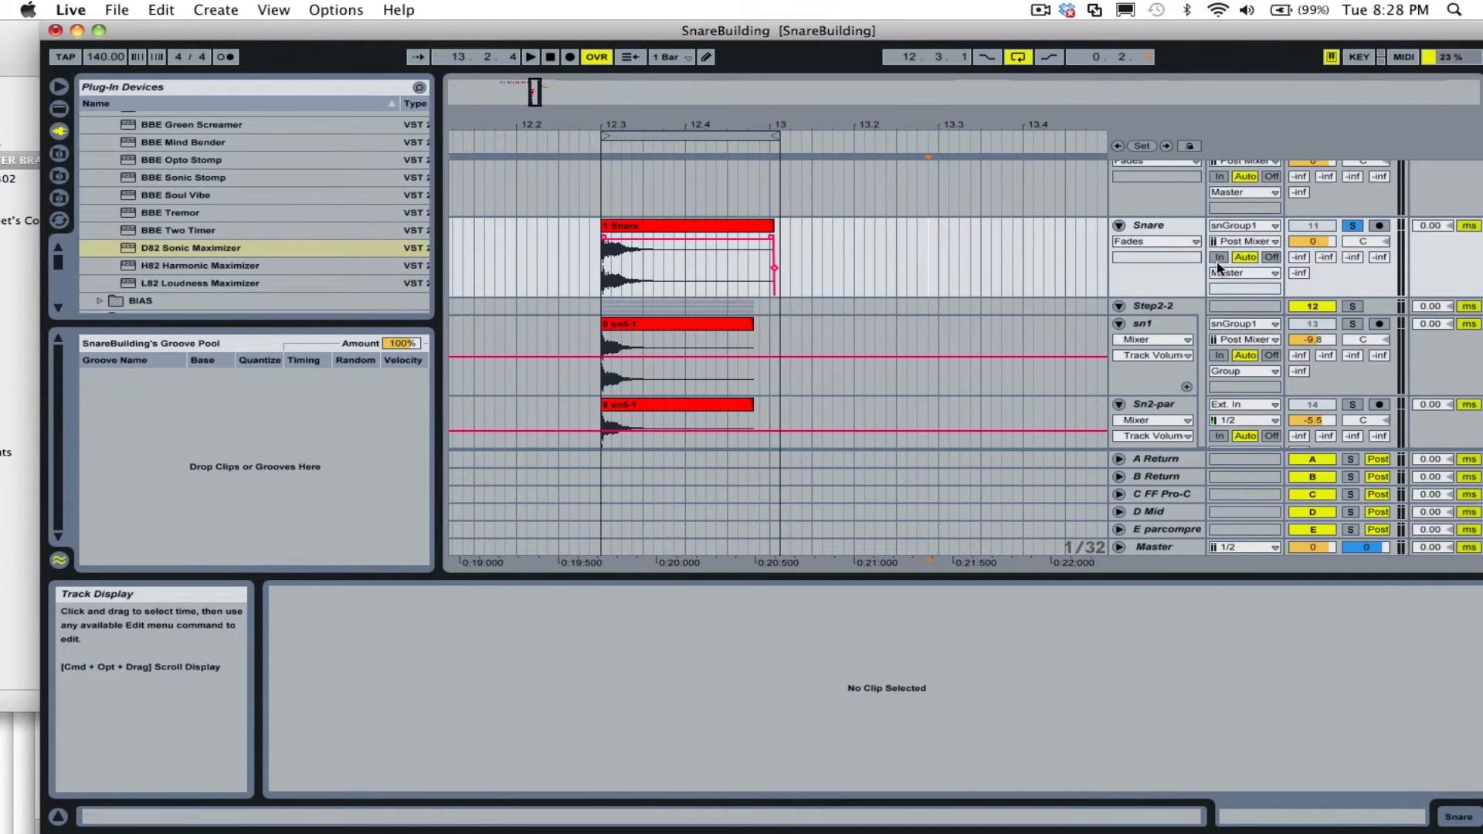
left_click(1353, 227)
left_click(1313, 227)
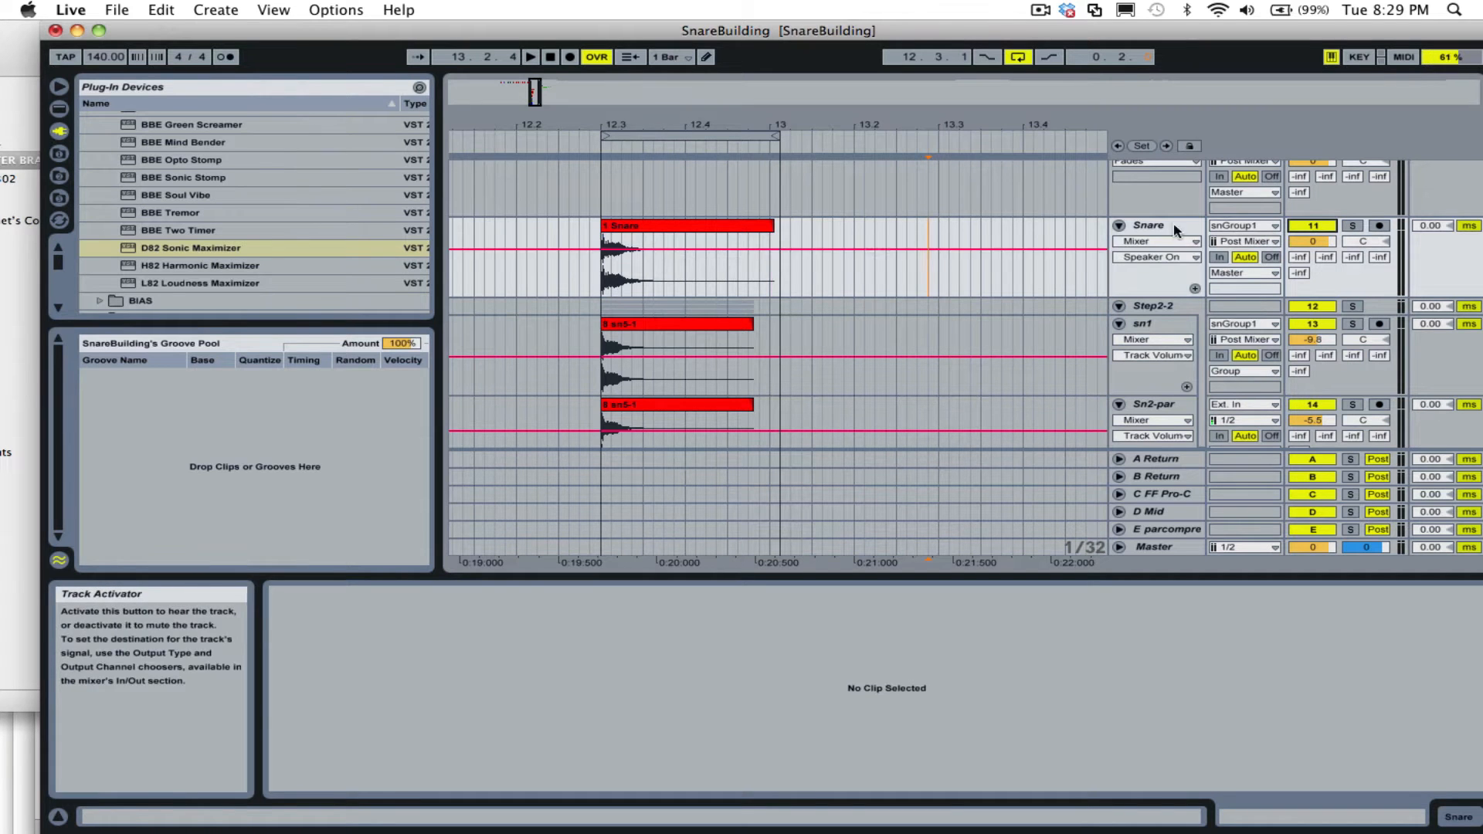
Examine the sn1, Sn2-par and sn2-high layers of the Step2-2 group and check the device chain on sn1.
scroll(878, 225, "down", 2)
scroll(854, 232, "down", 2)
scroll(825, 241, "left", 2)
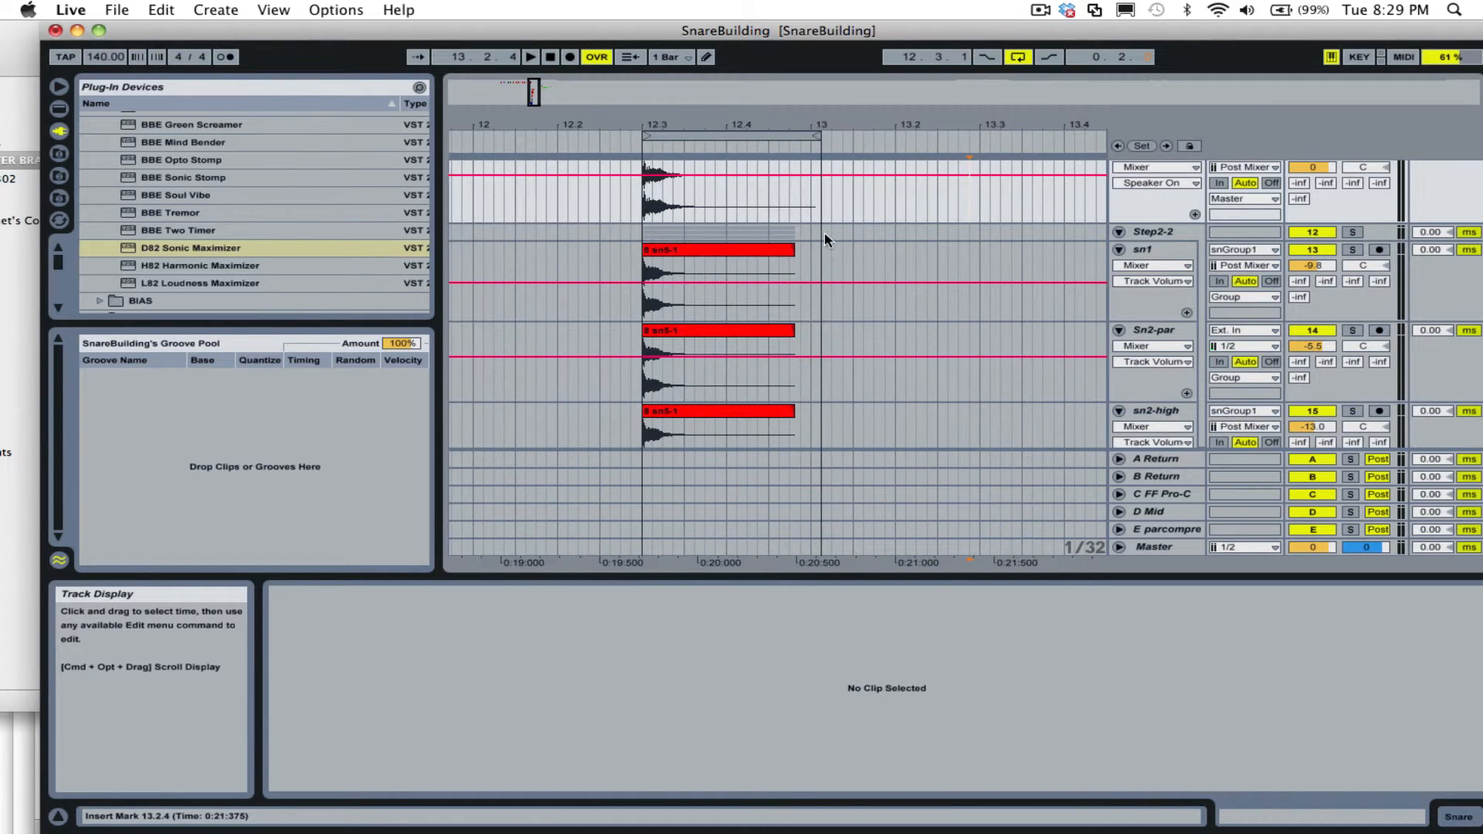
left_click_drag(885, 125, 812, 107)
scroll(753, 230, "down", 2)
scroll(753, 231, "left", 2)
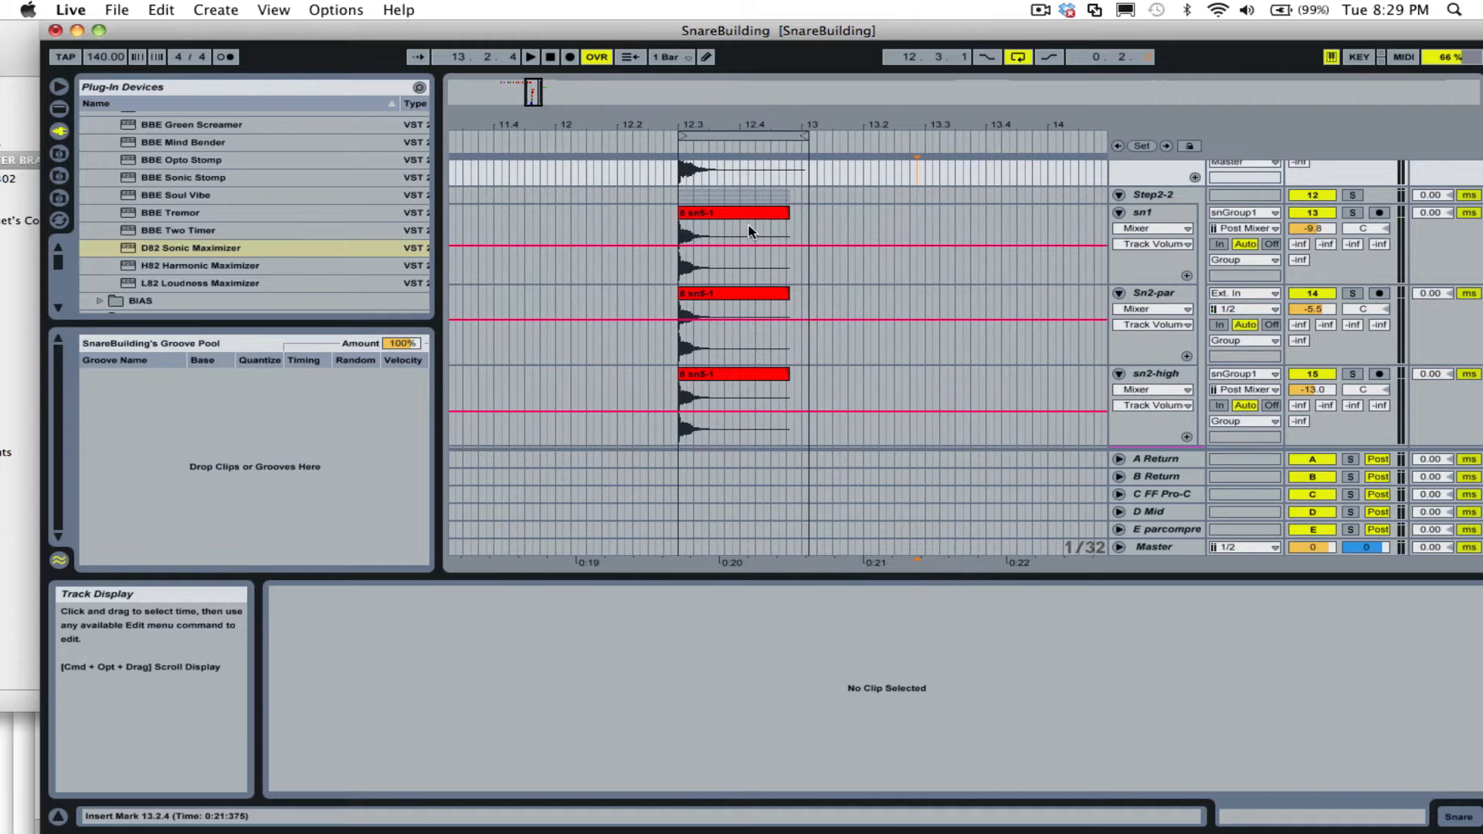
scroll(748, 231, "left", 2)
scroll(768, 291, "down", 3)
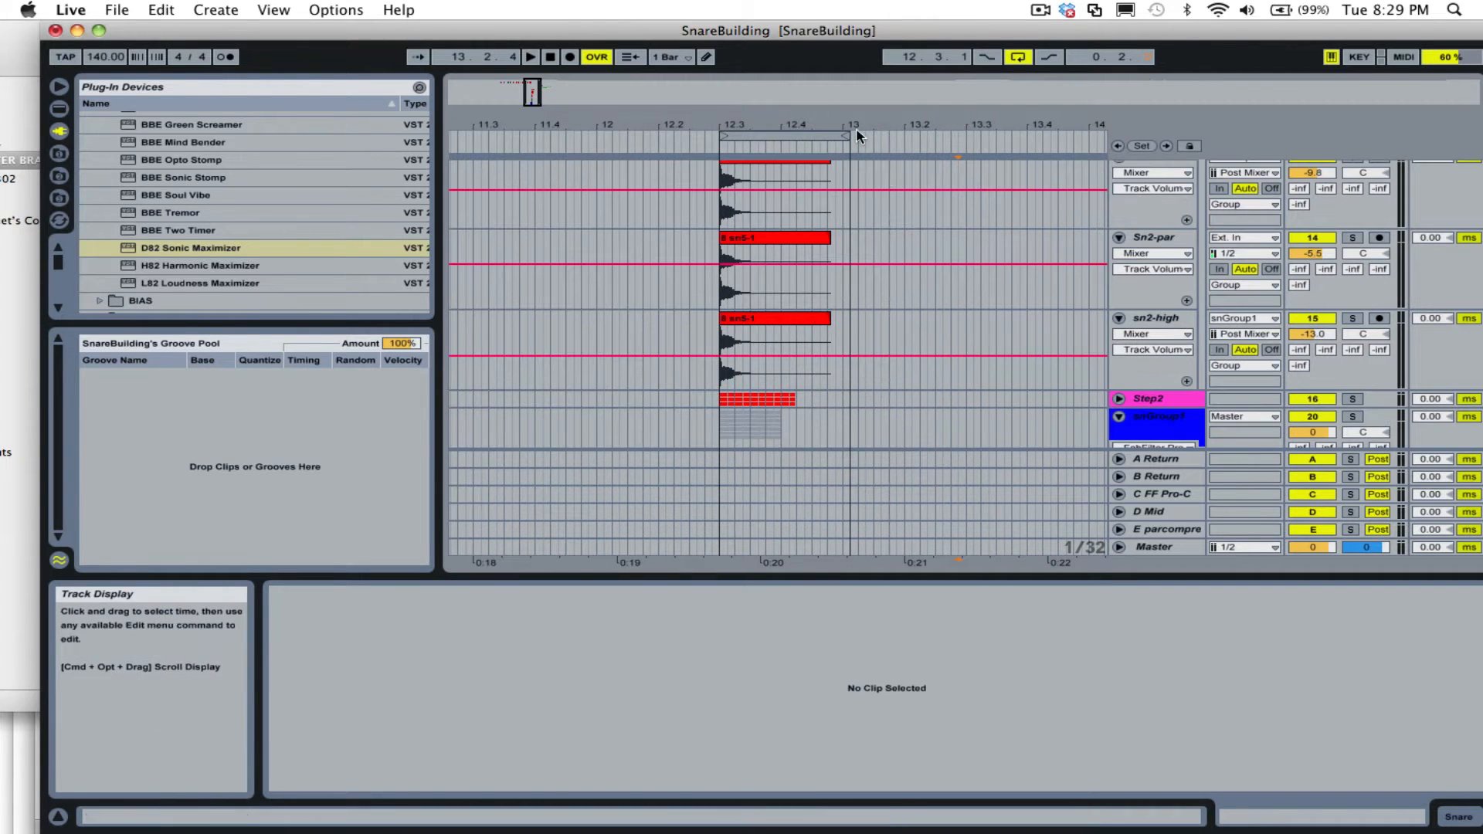
scroll(850, 155, "right", 4)
scroll(797, 222, "up", 1)
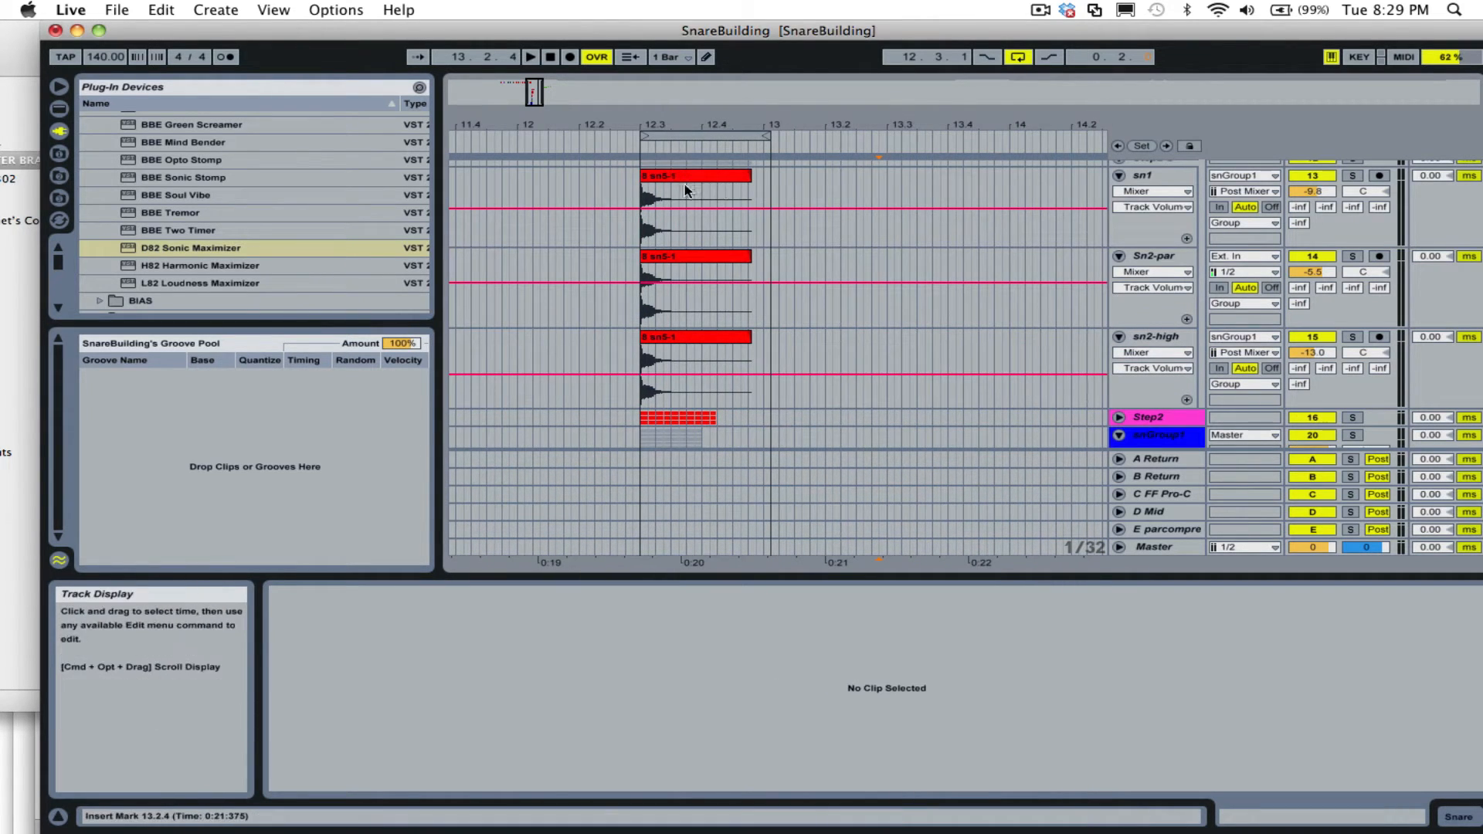
scroll(815, 334, "up", 3)
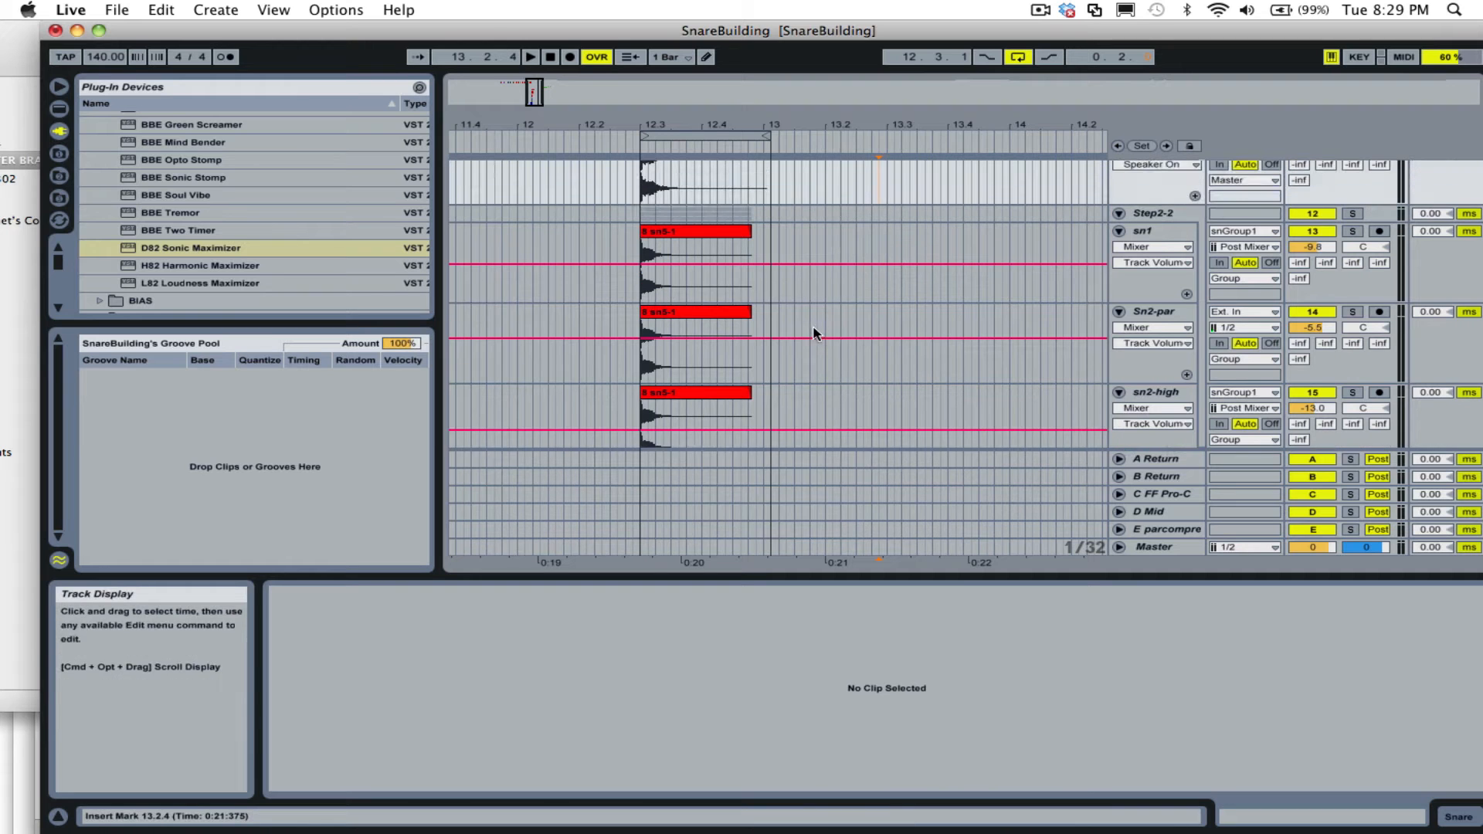
scroll(988, 271, "down", 1)
left_click(1154, 214)
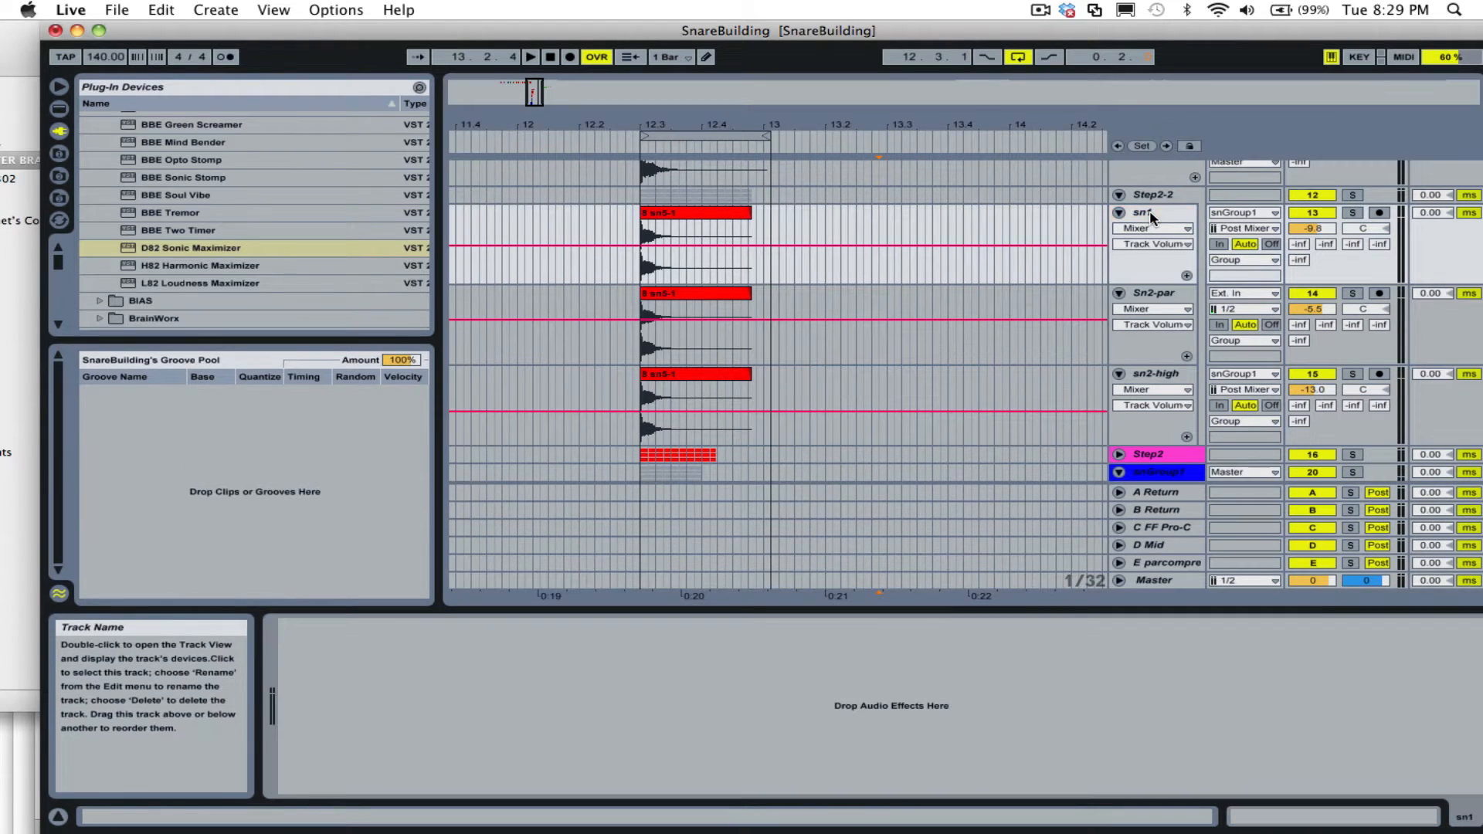
left_click(1151, 218)
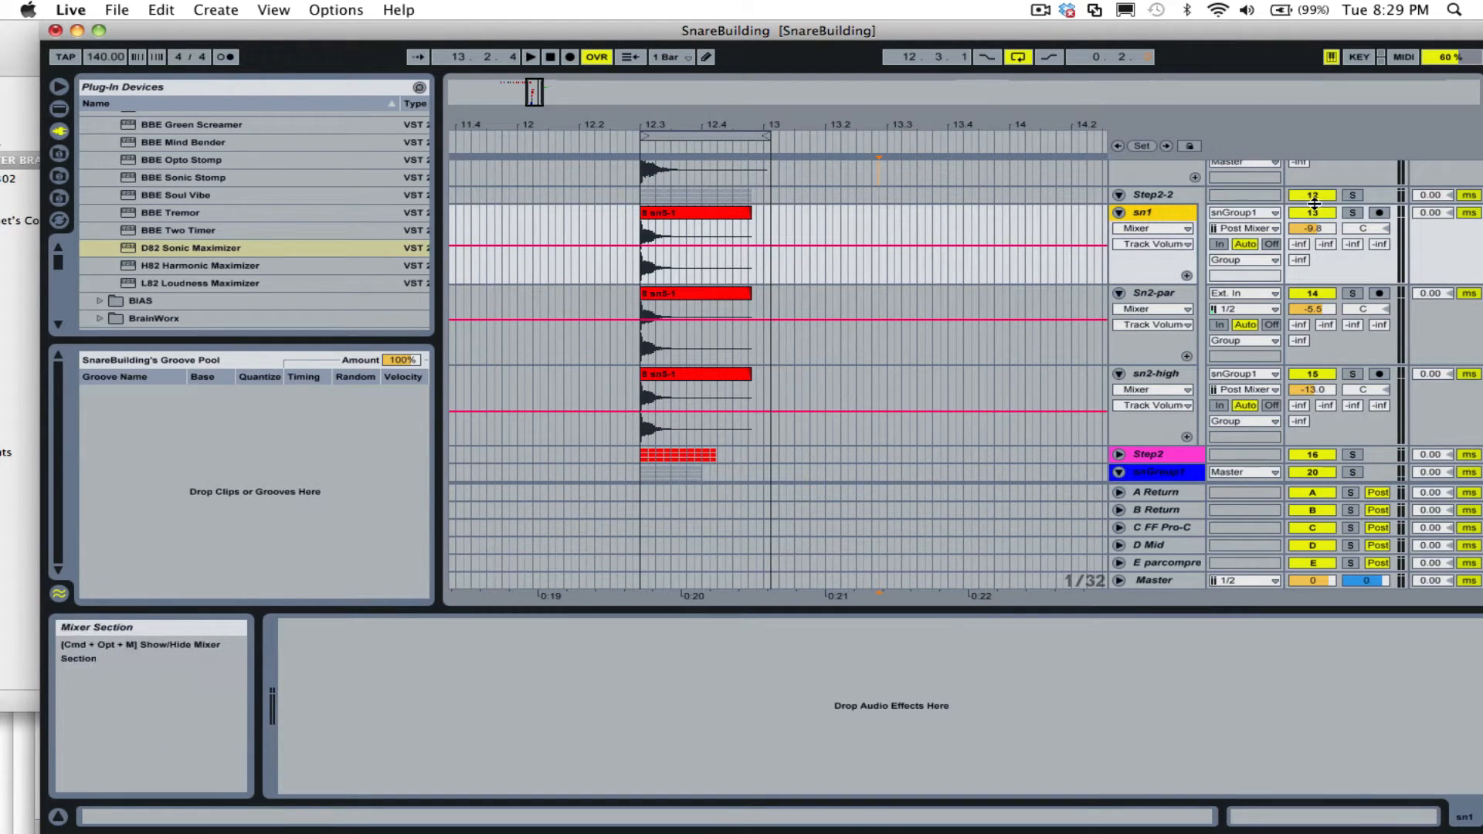
Solo the Sn2-par track and play its clip from 12.3.1.
left_click(1174, 304)
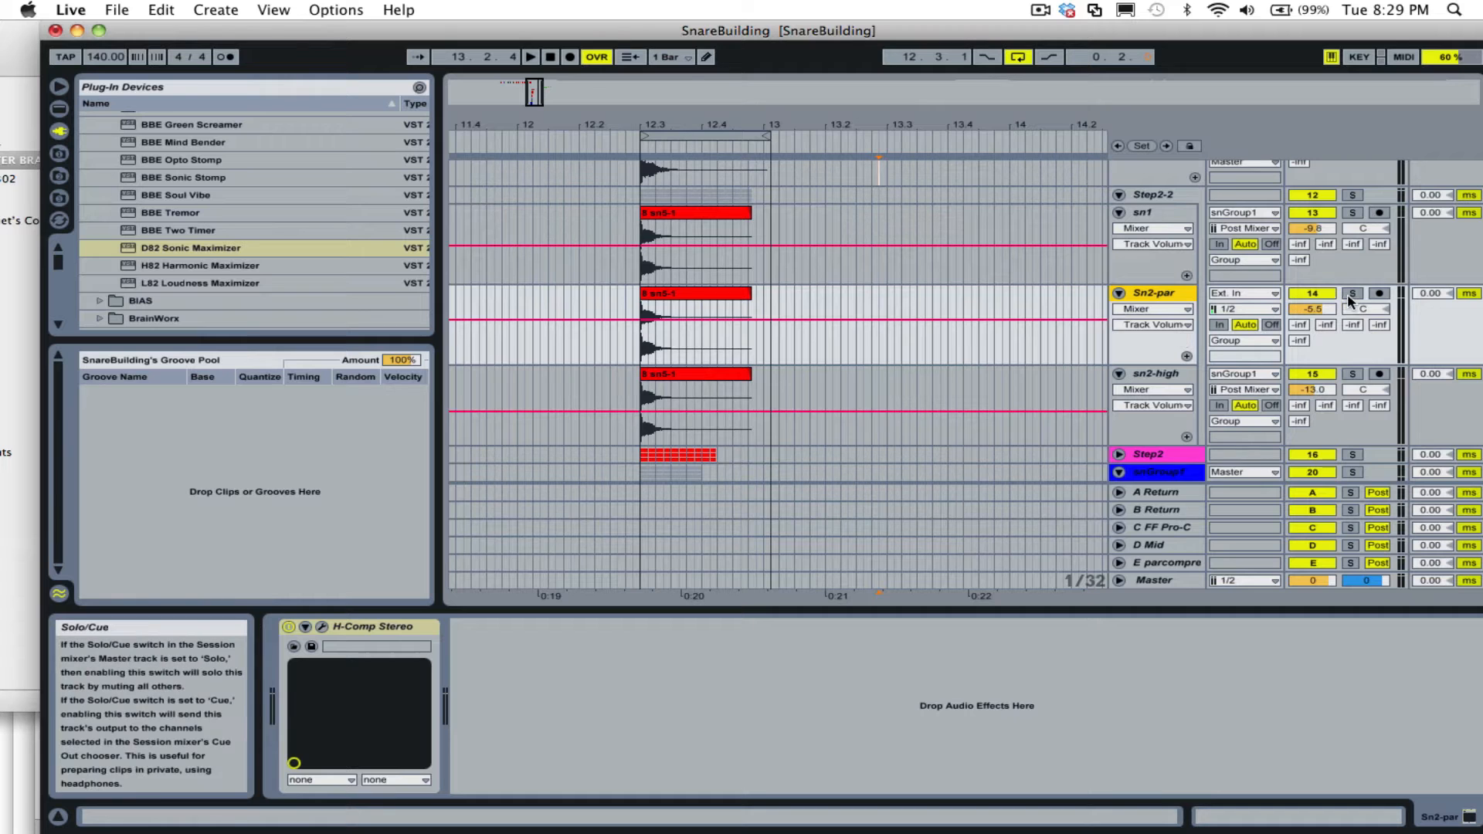
left_click(689, 291)
key("space")
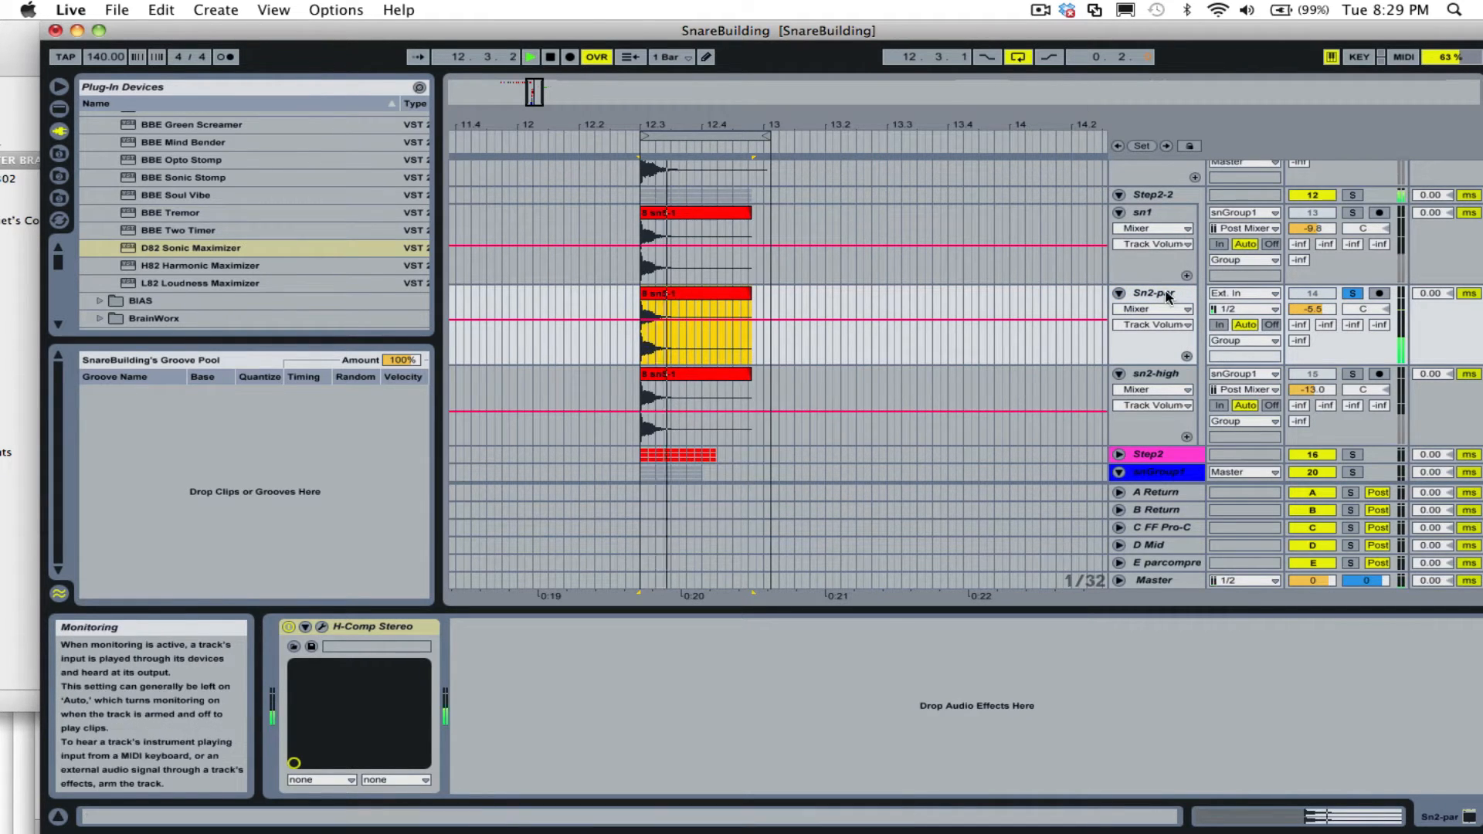
Inspect the H-Comp Stereo settings on Sn2-par, close the plug-in window and stop playback.
left_click(1120, 294)
left_click(322, 626)
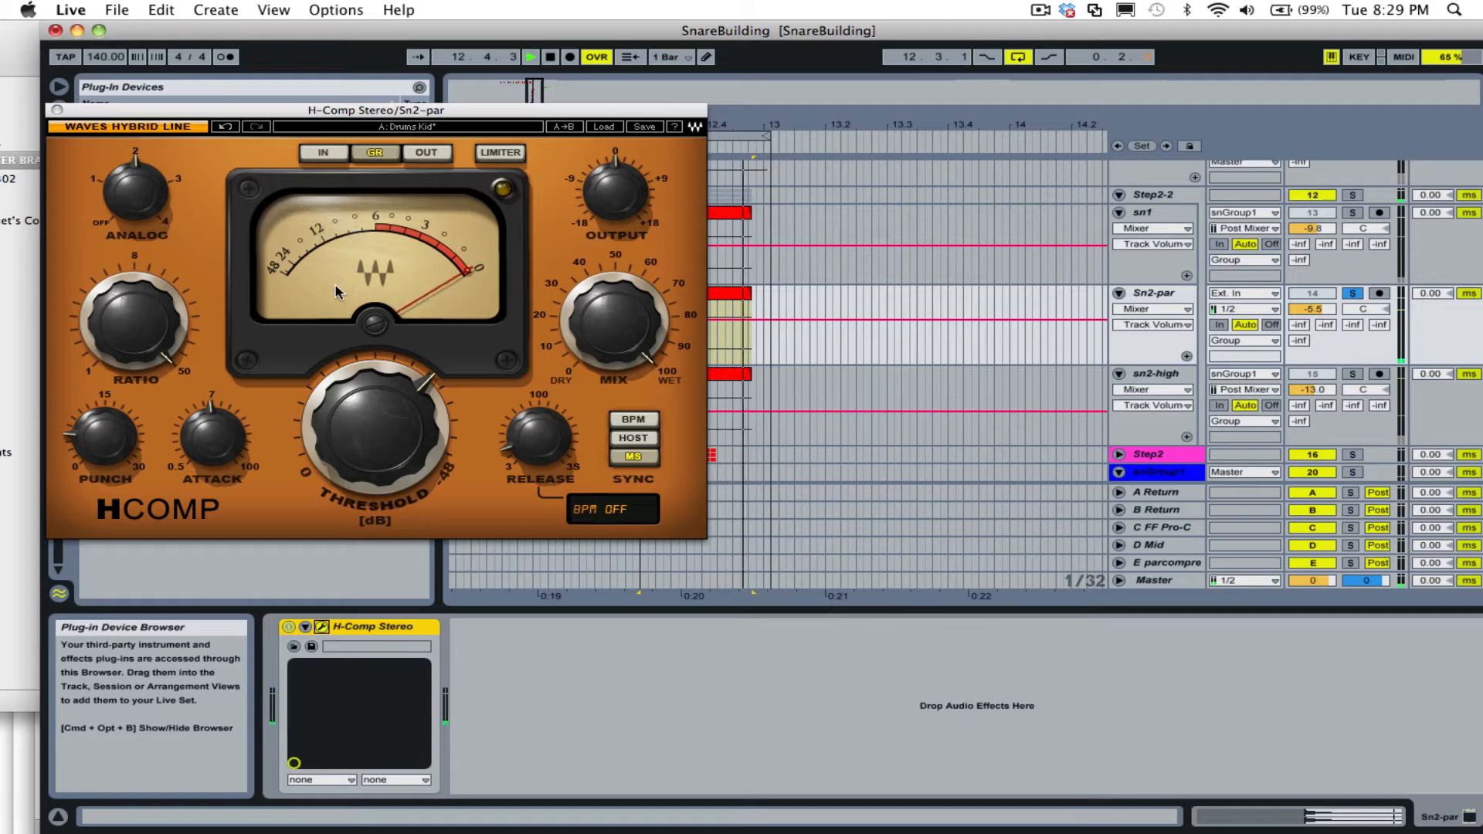
left_click(58, 110)
key("space")
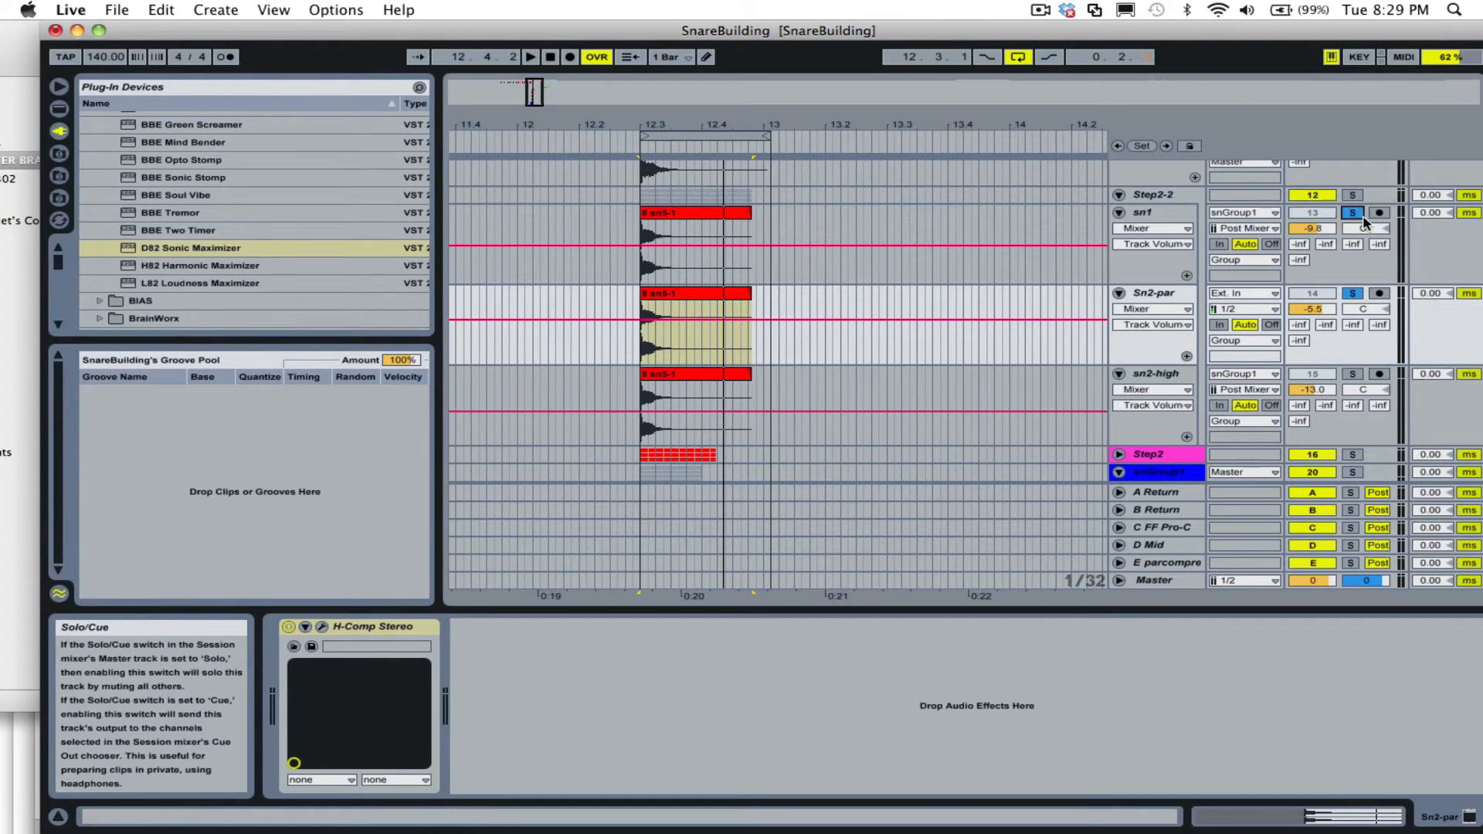
Solo sn1 along with Sn2-par and play the two layers together.
scroll(944, 384, "down", 8)
scroll(1107, 395, "up", 8)
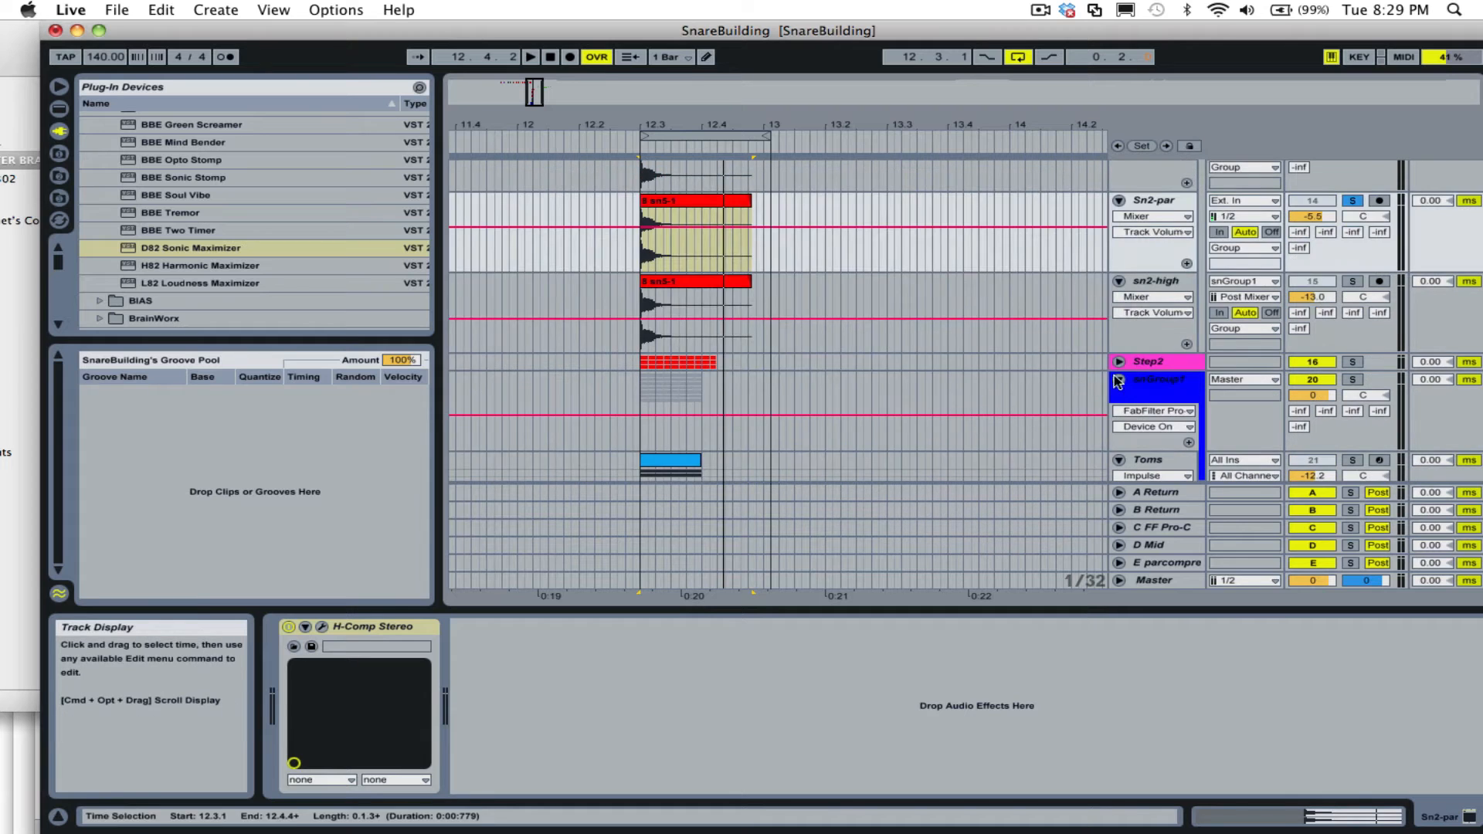
key("space")
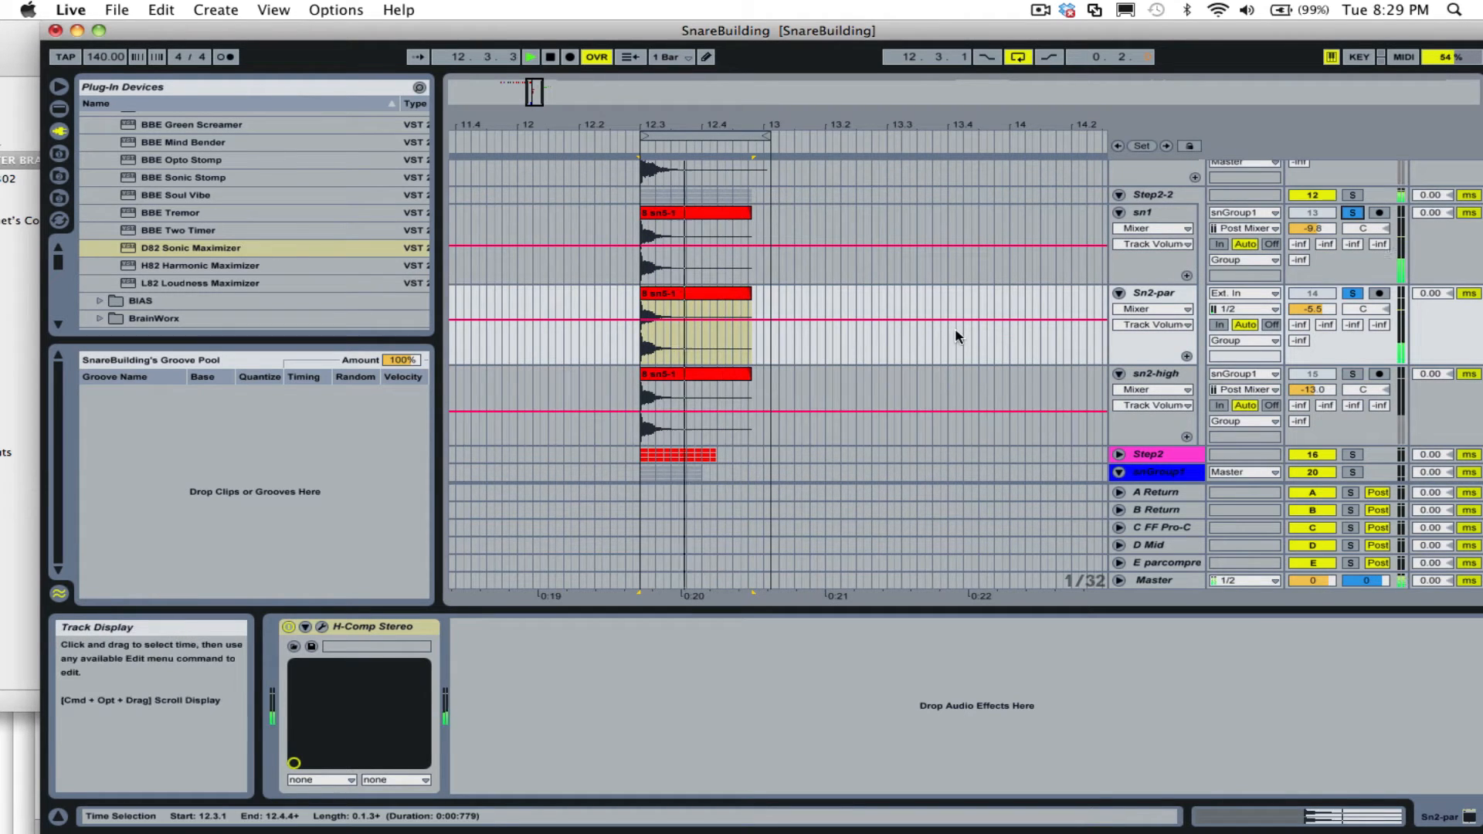
Switch to the Session View mixer, find the snare layer channels and select Sn2-par.
key("Tab")
key("space")
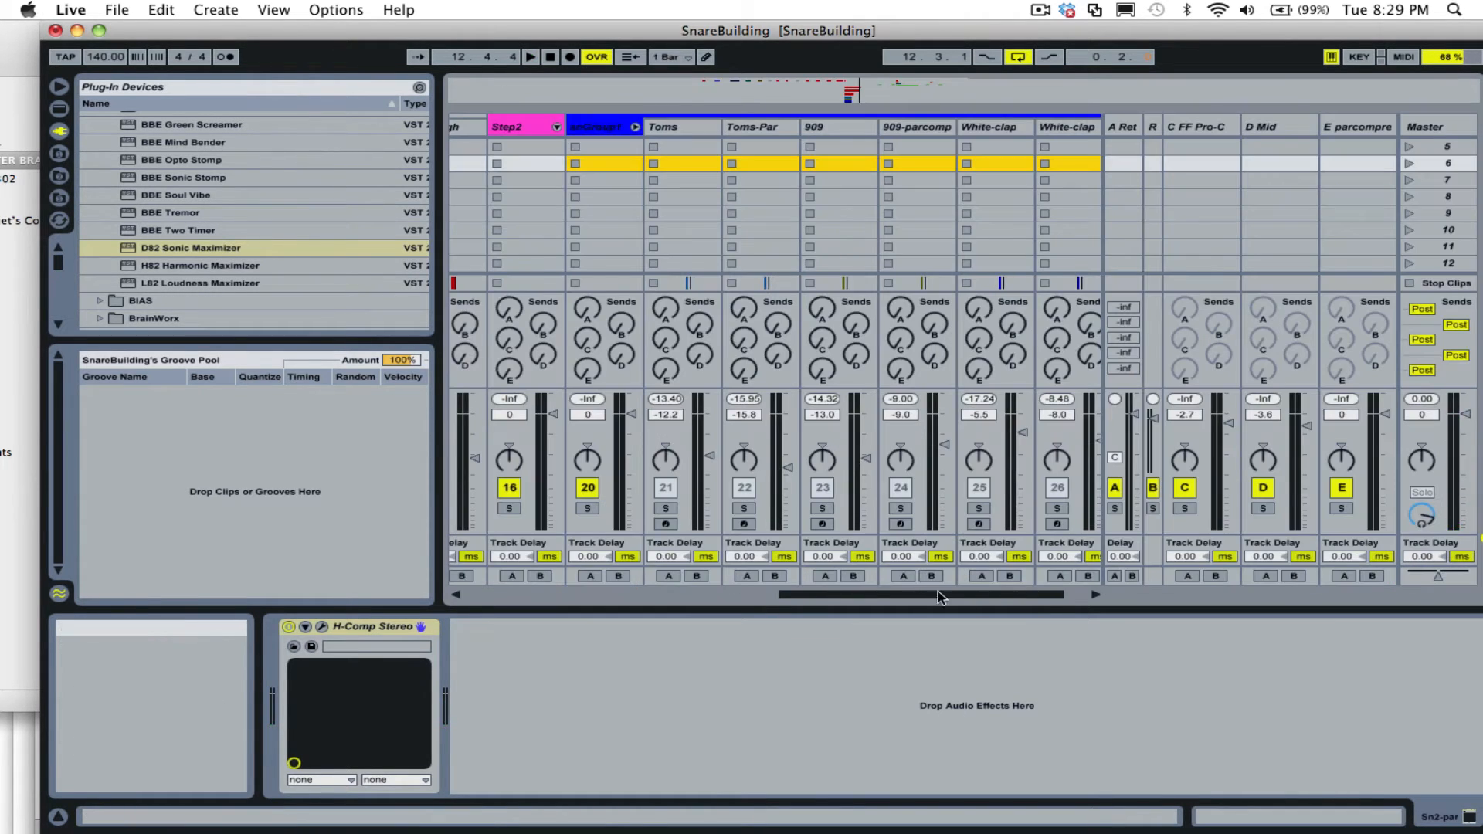
left_click_drag(937, 591, 796, 587)
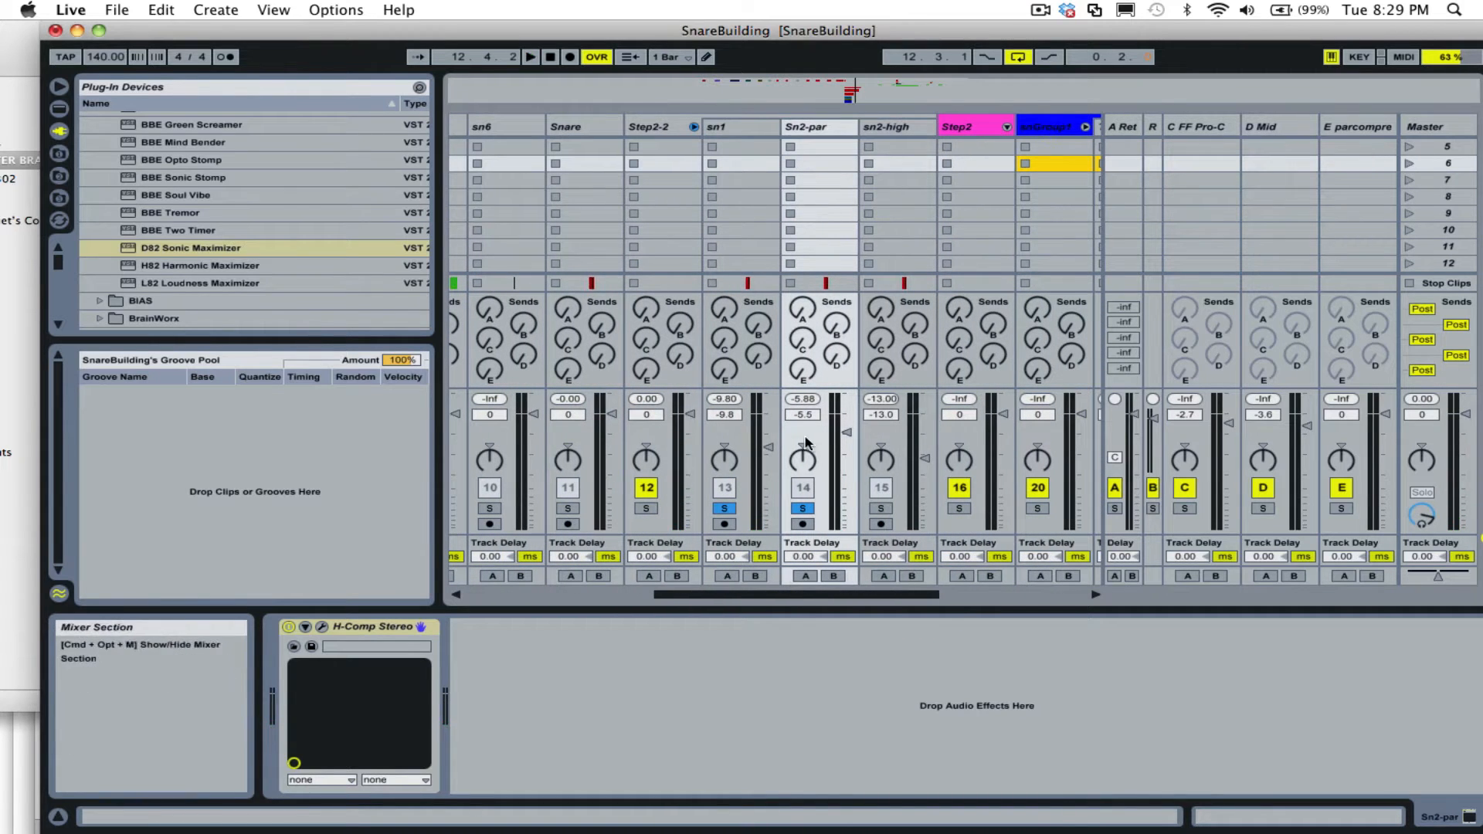
left_click(817, 130)
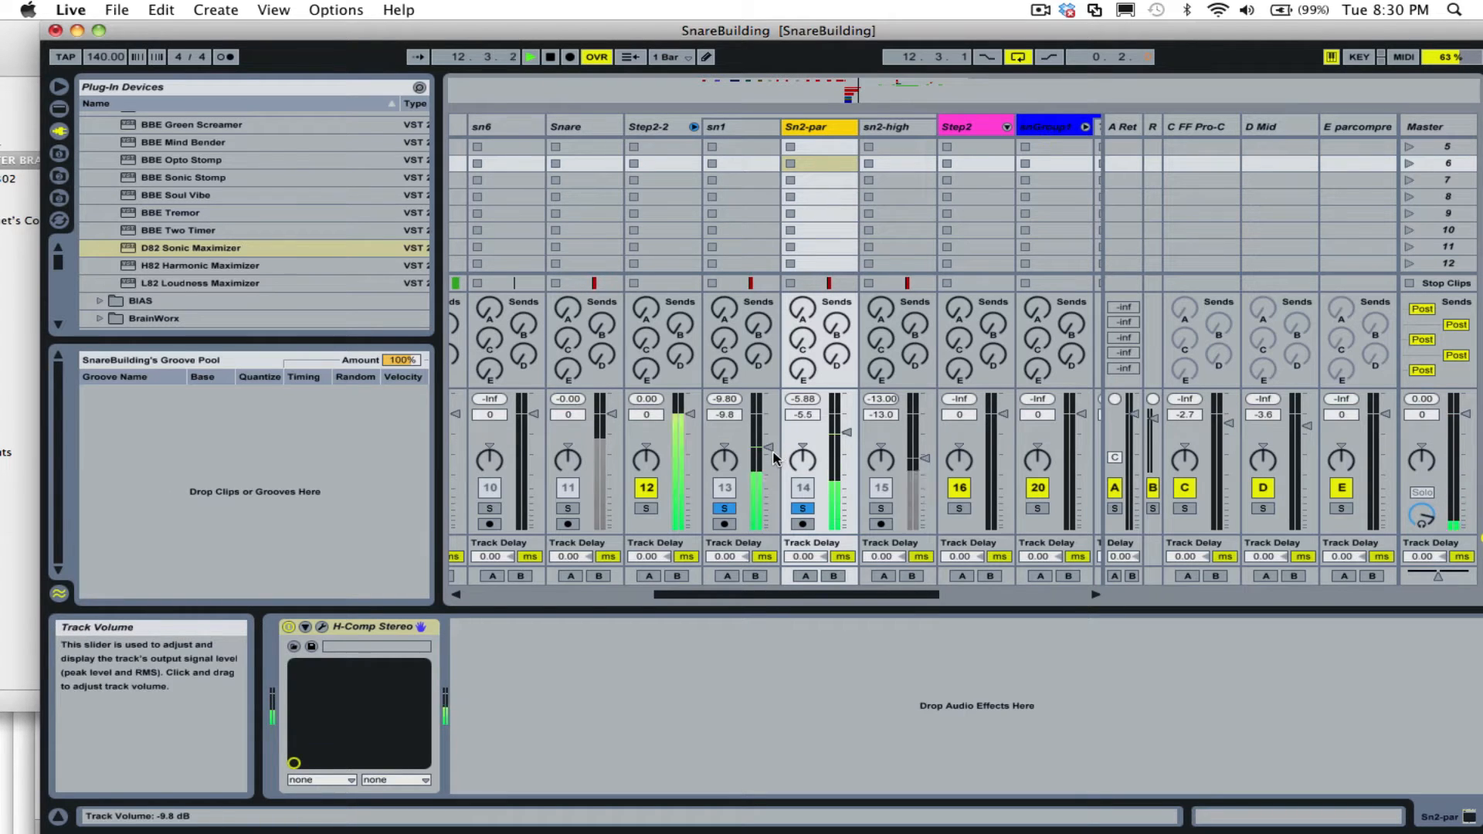
Compare the sound of sn1 with and without the parallel Sn2-par layer during playback by toggling the Sn2-par solo.
left_click(804, 509)
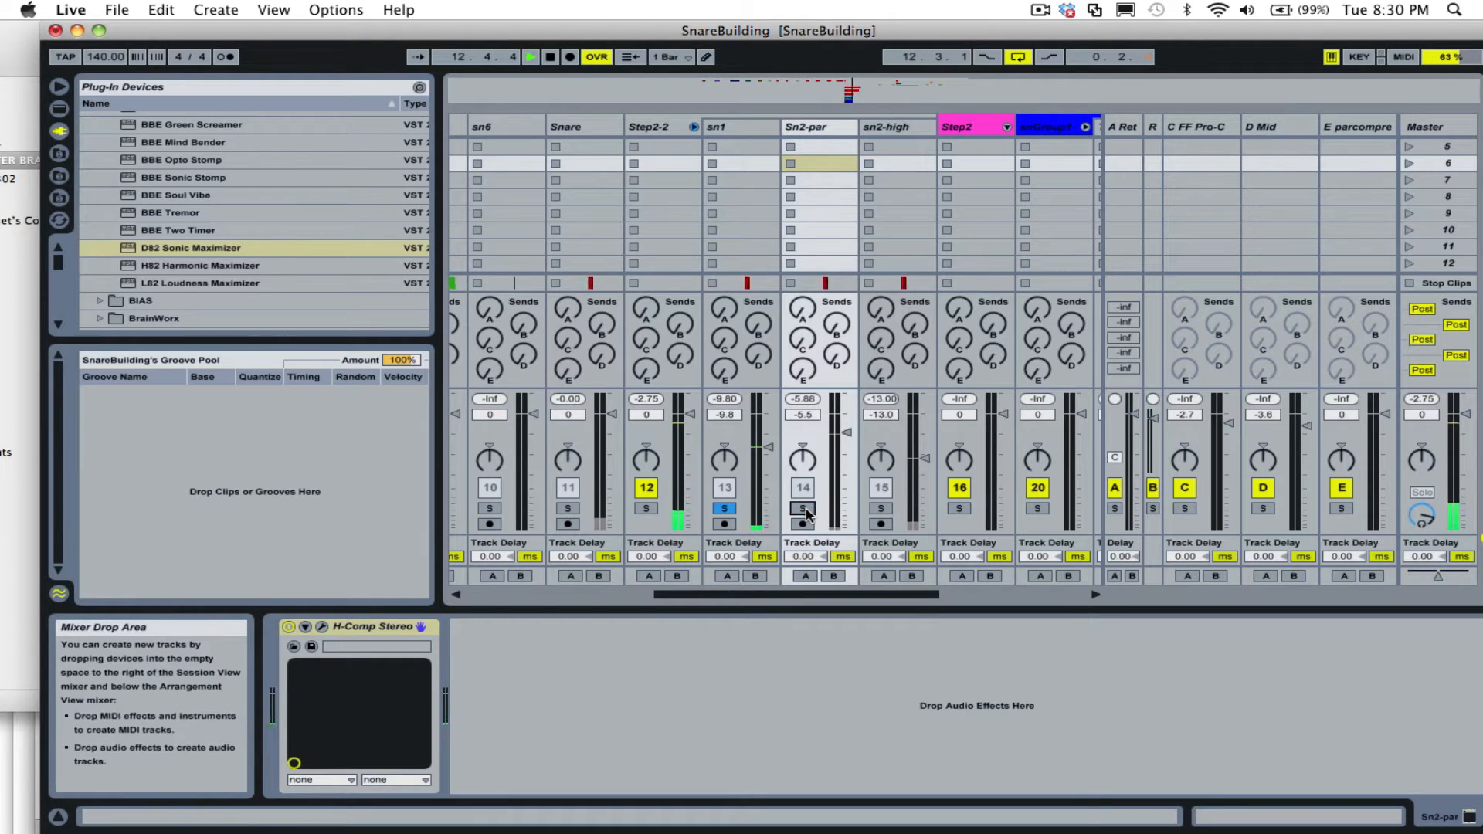
key("space")
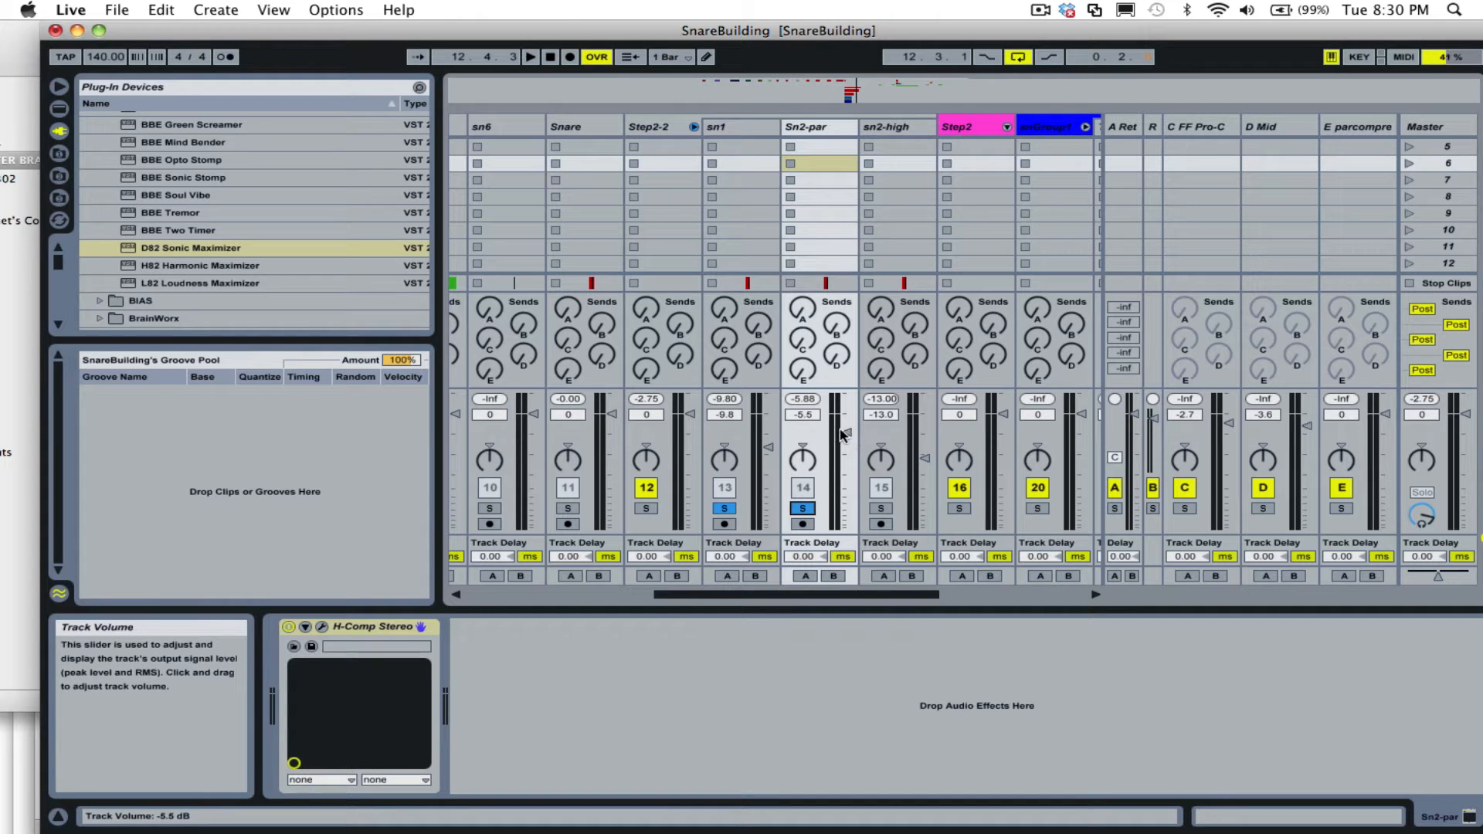
key("space")
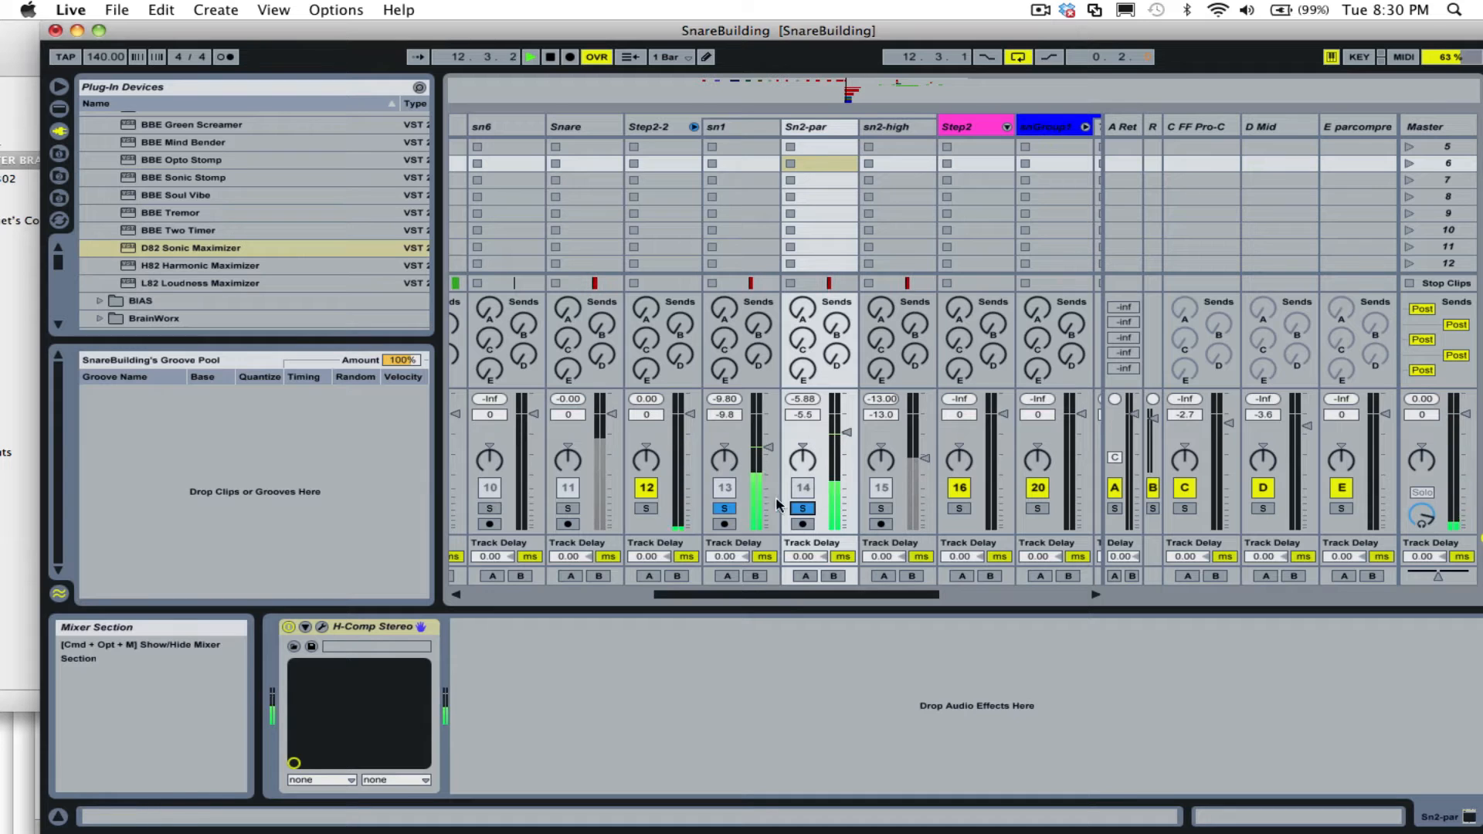
key("space")
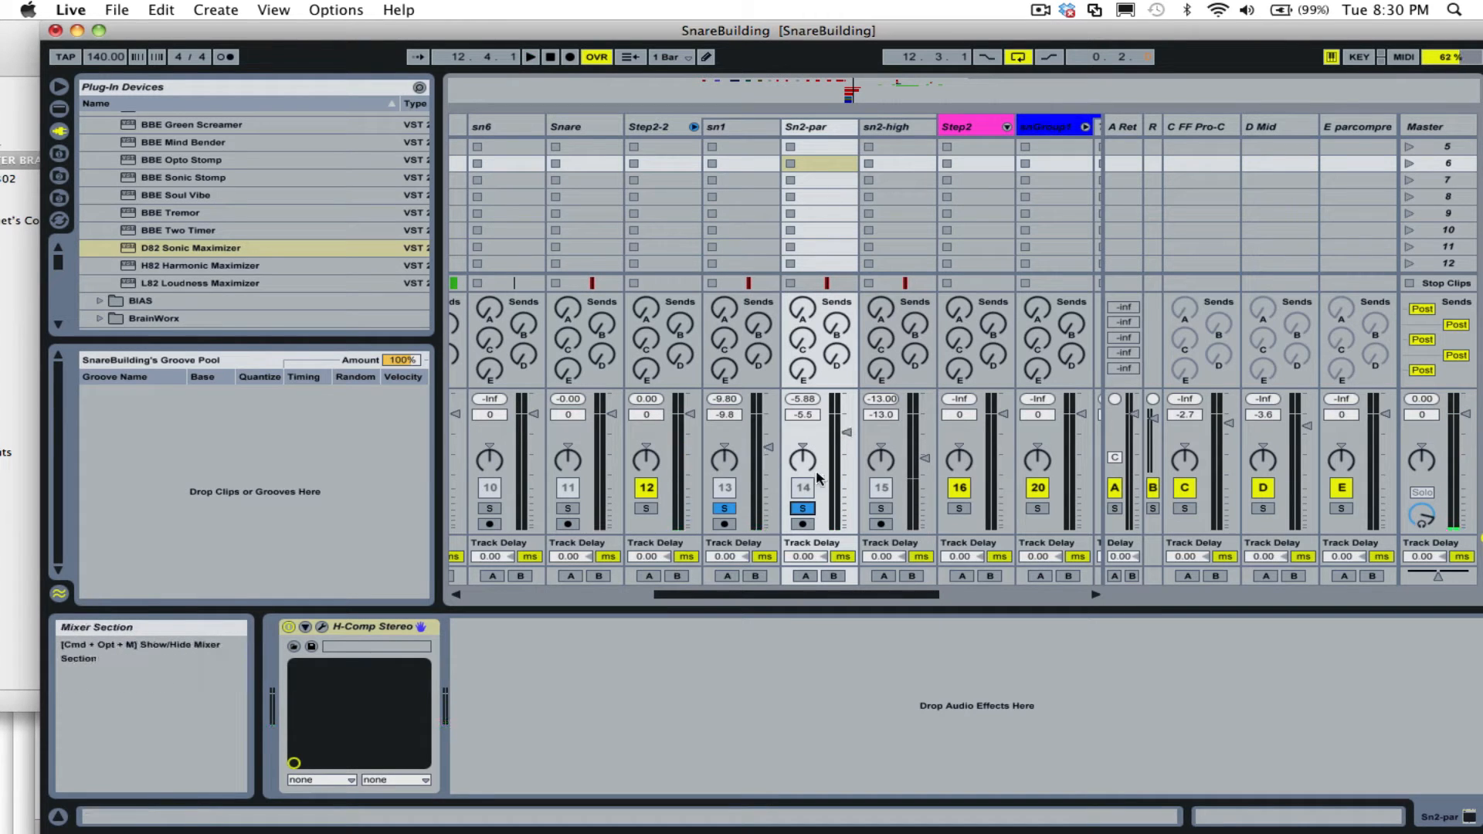
key("space")
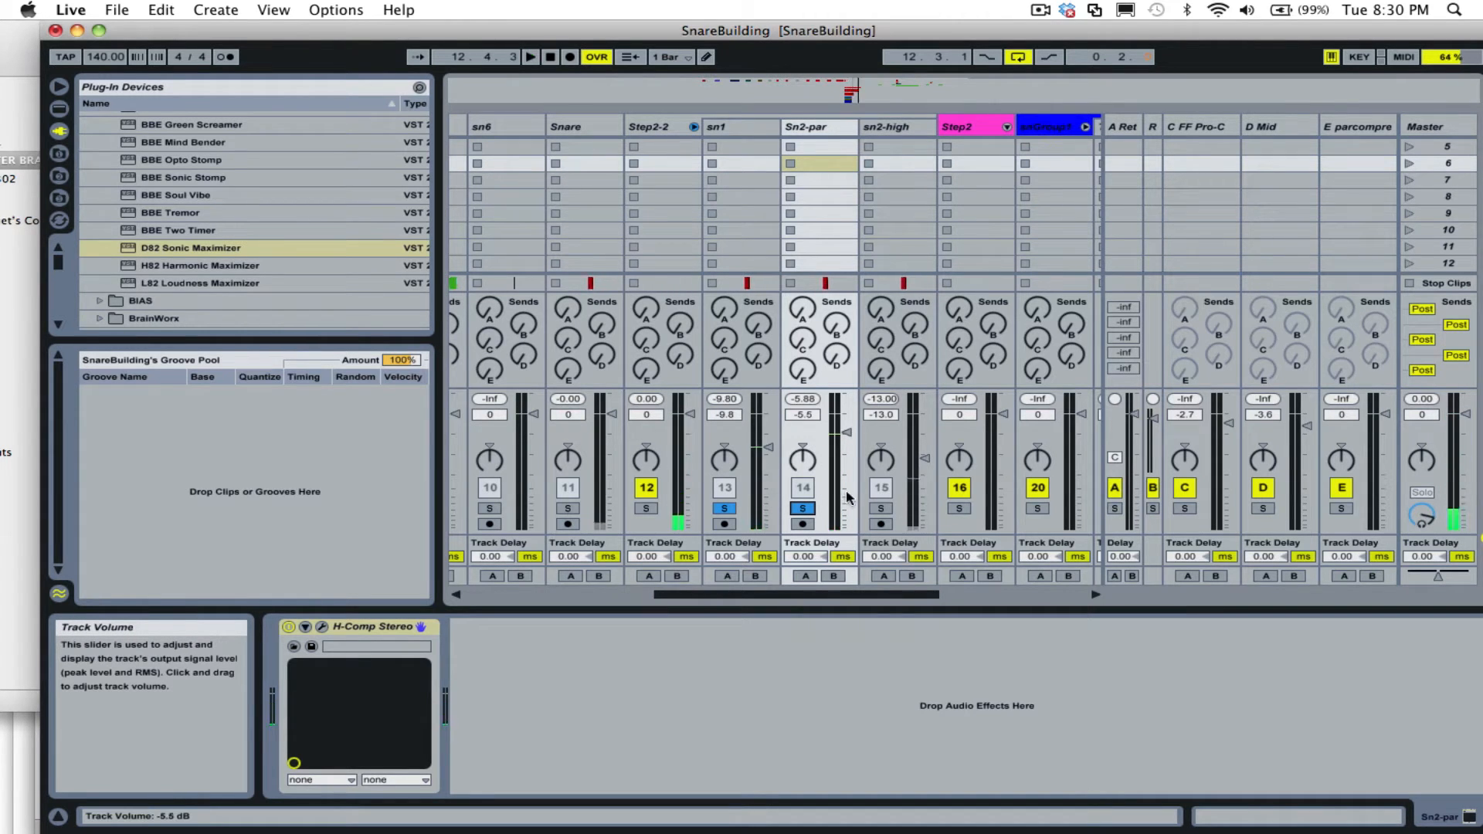
Turn off solo on sn1 and Sn2-par and return to the Arrangement View.
left_click(803, 510)
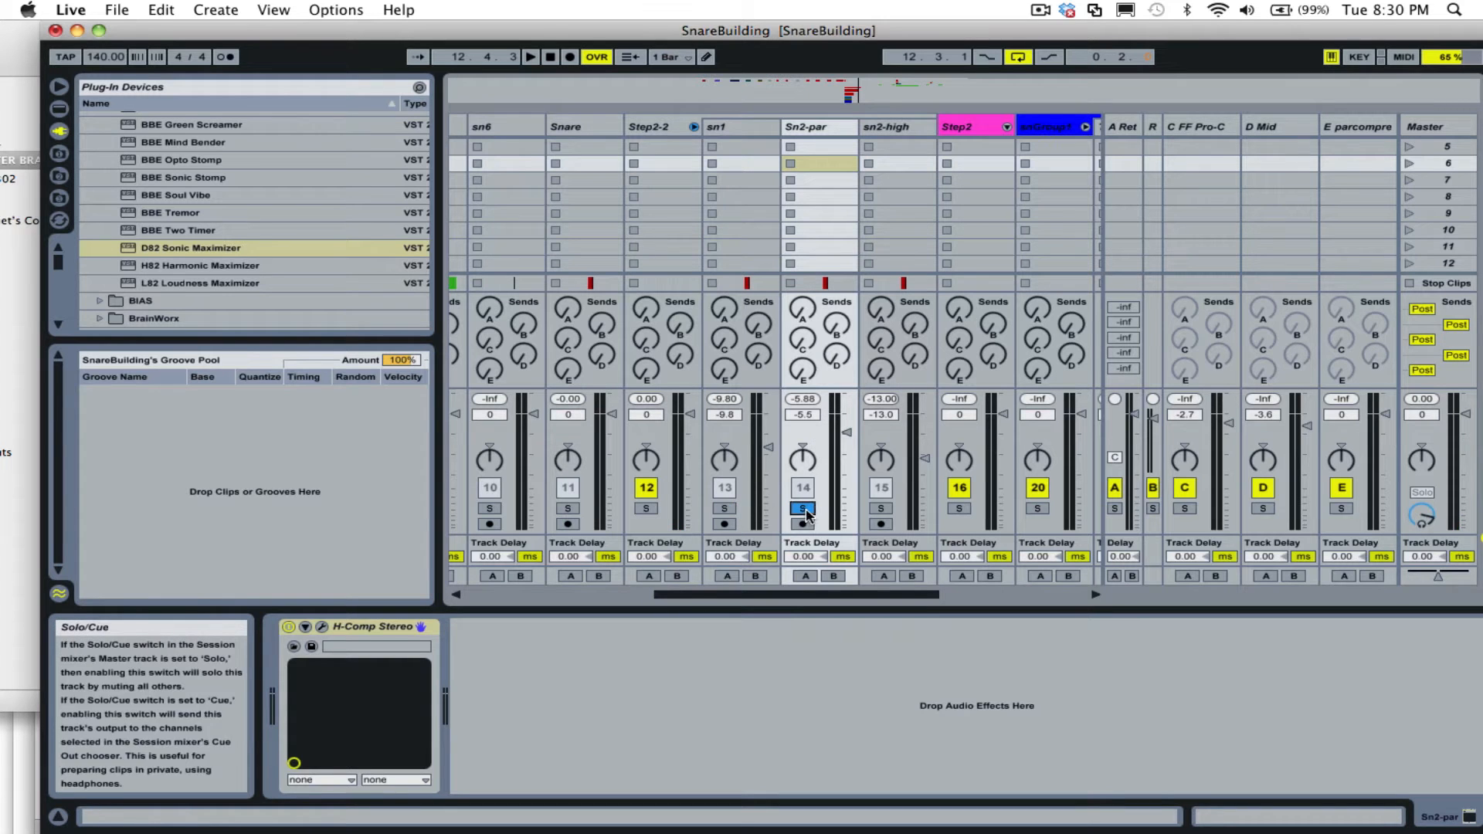
key("Tab")
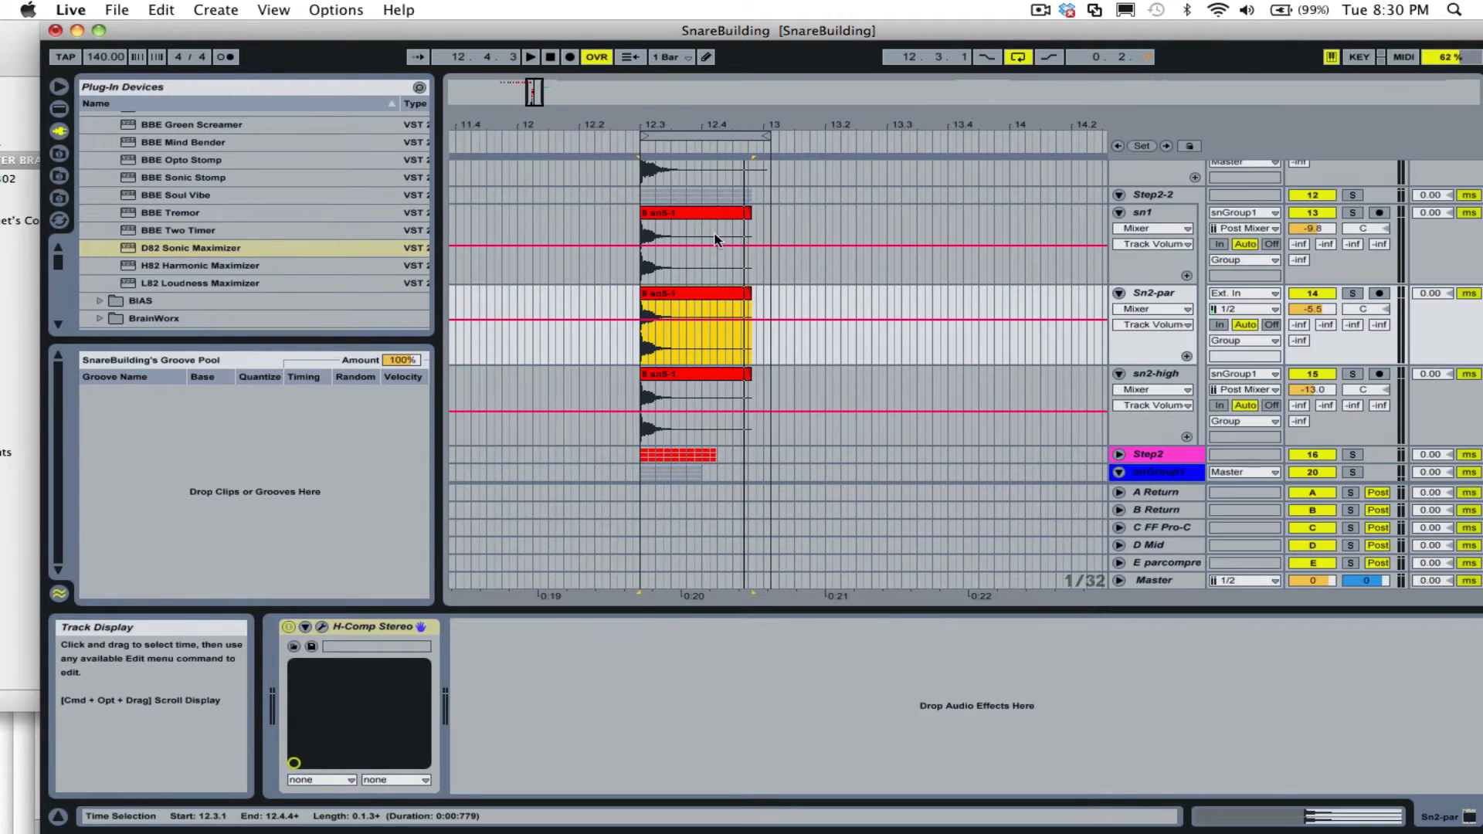
Review the sn2-high track's device chain, its mixer channel and its clip in the Arrangement.
left_click(1156, 374)
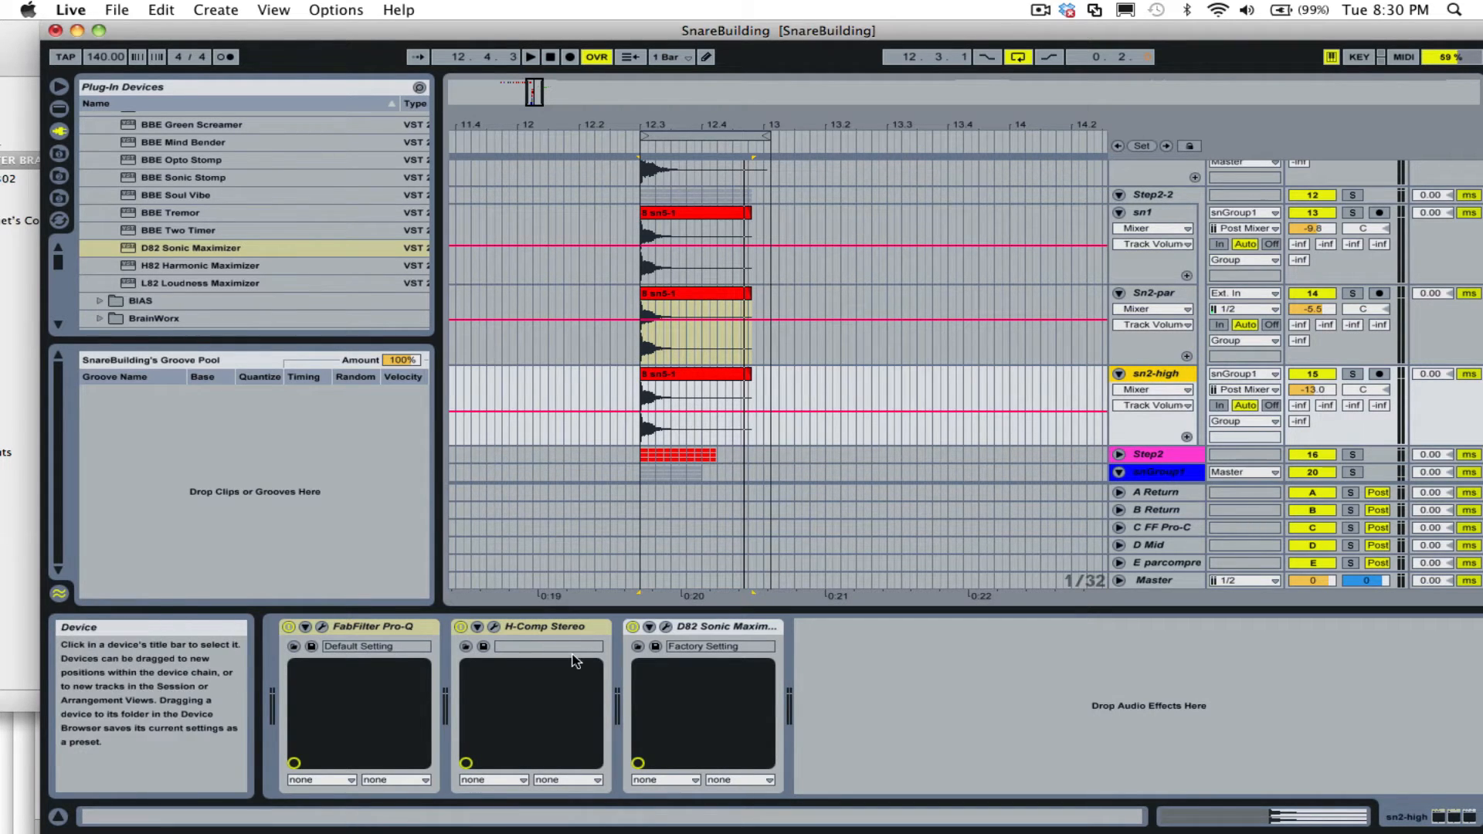
key("Tab")
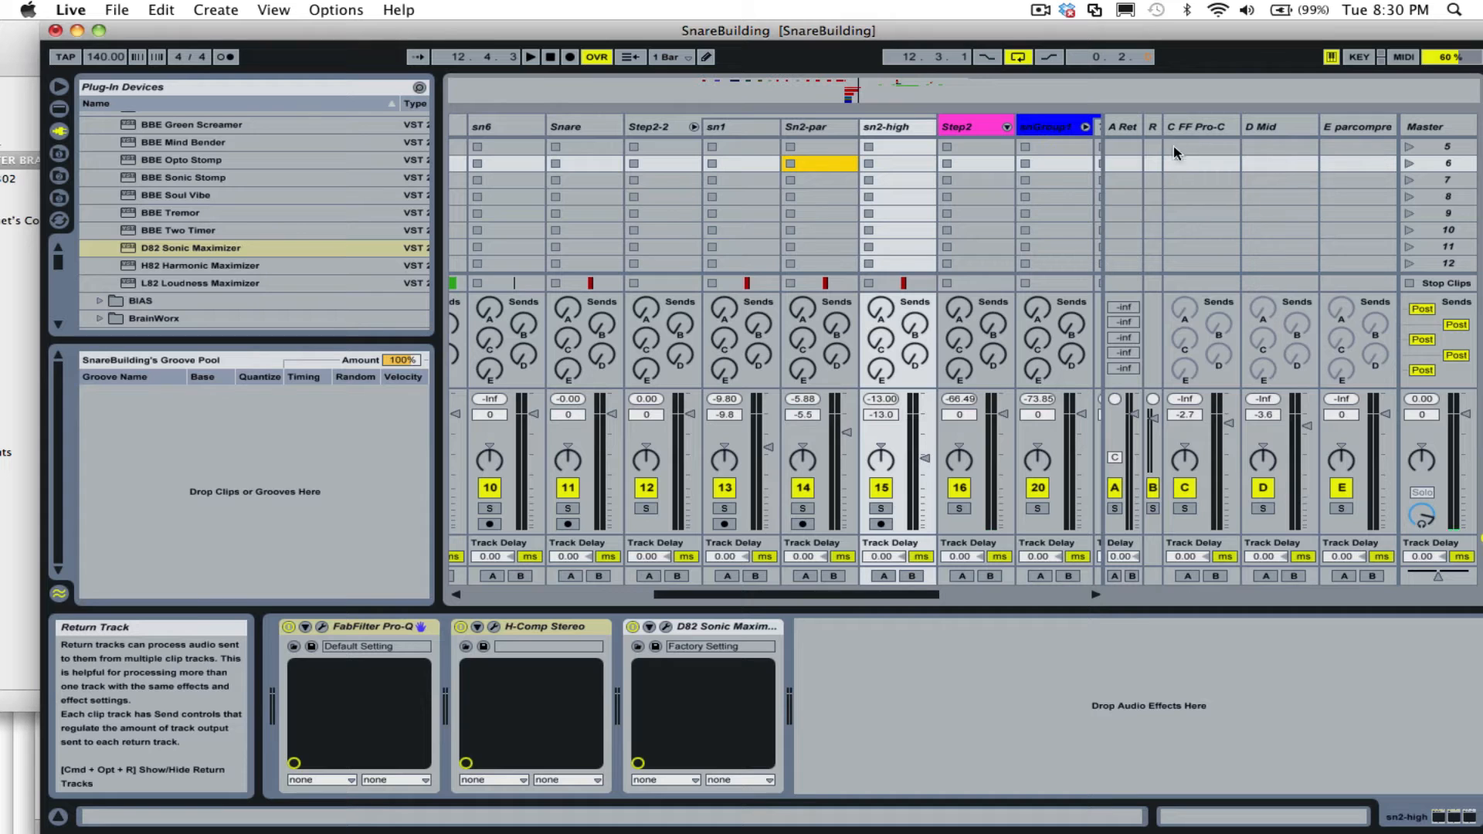
key("Tab")
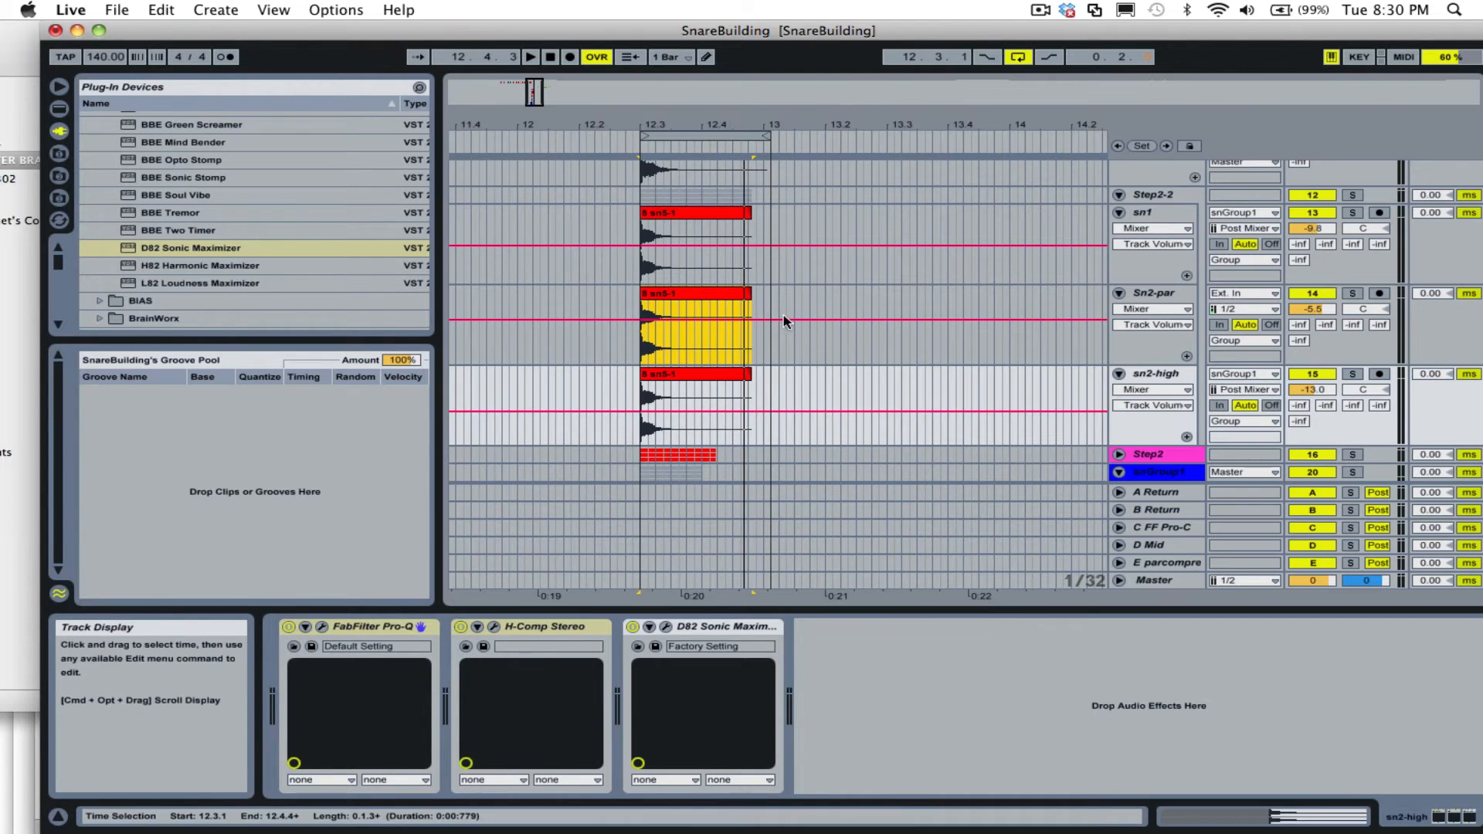
left_click(711, 372)
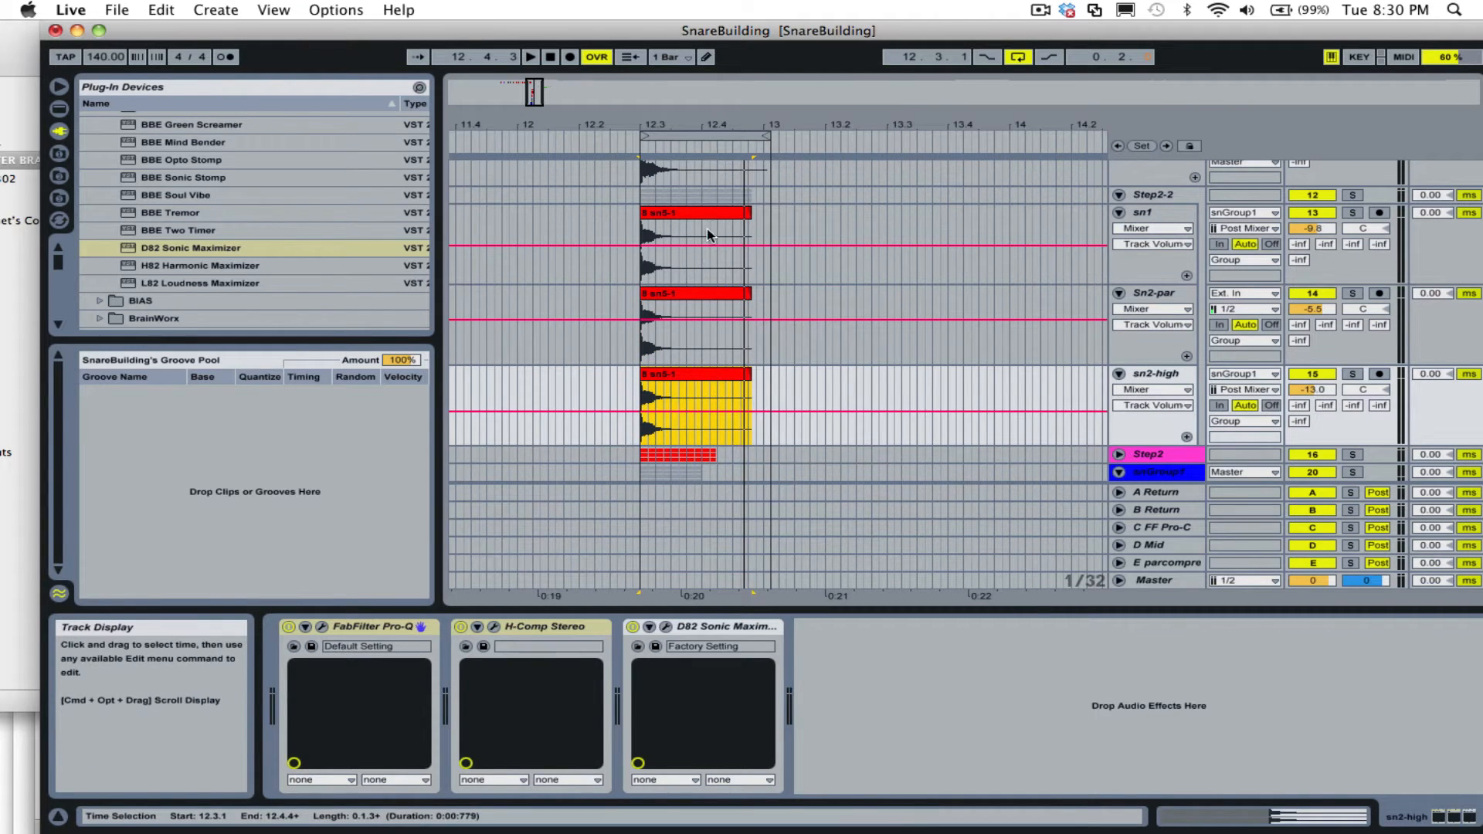
left_click(1165, 375)
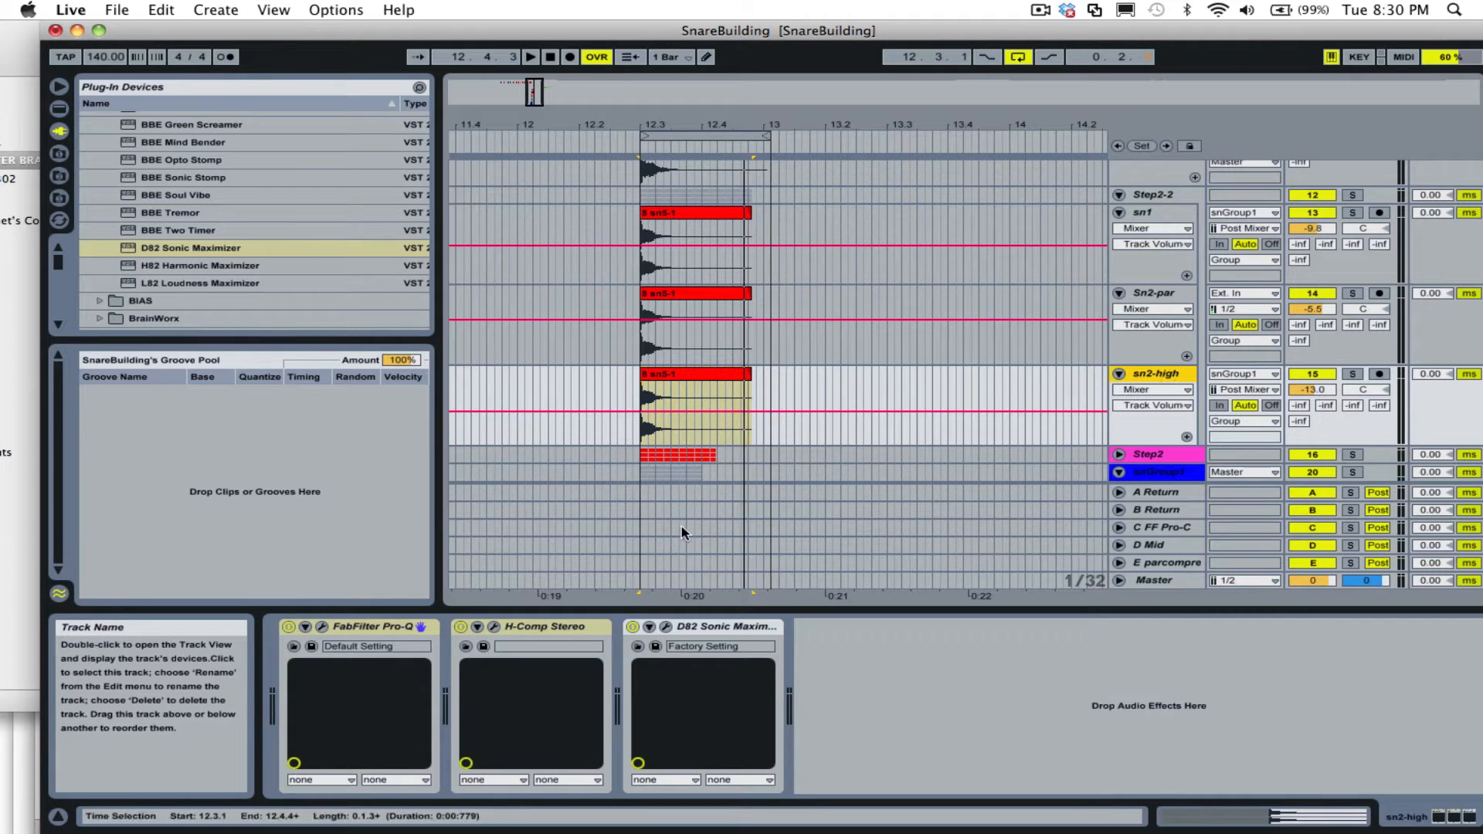
Examine the settings of the FabFilter Pro-Q, H-Comp and D82 Sonic Maximizer plug-ins on the sn2-high track, closing each window.
left_click(321, 627)
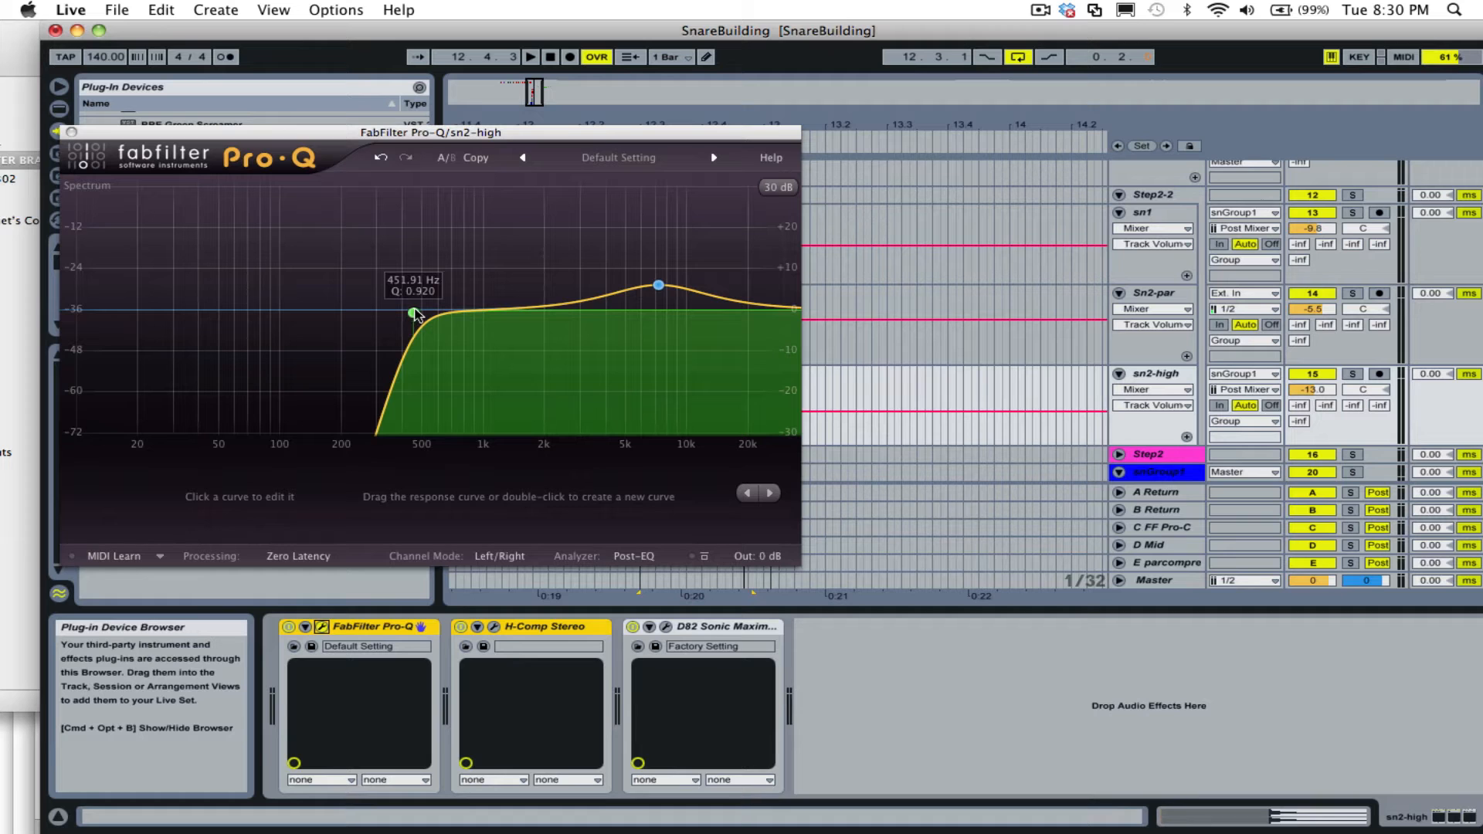
left_click(71, 132)
left_click(494, 626)
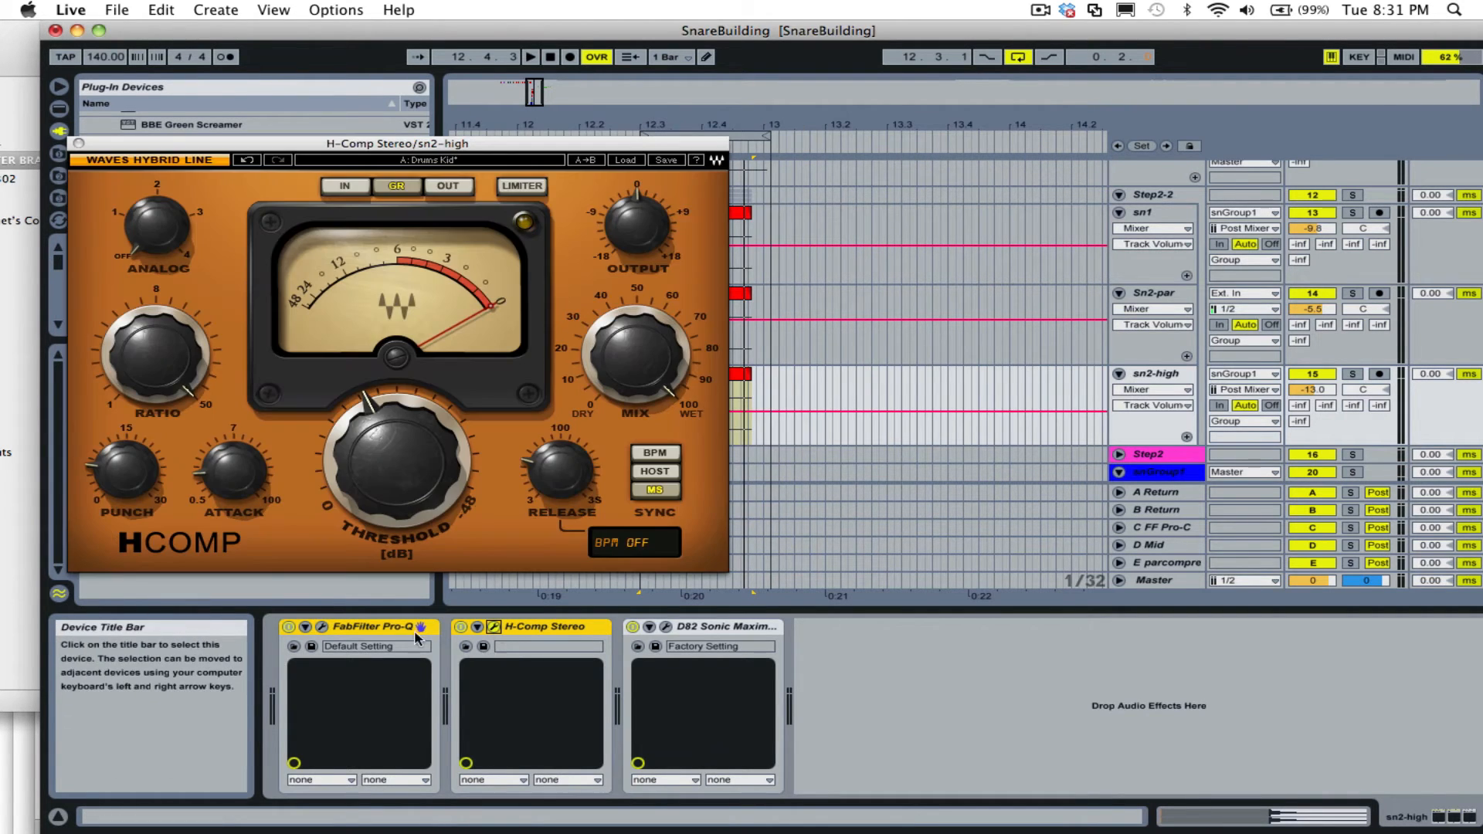
left_click(666, 626)
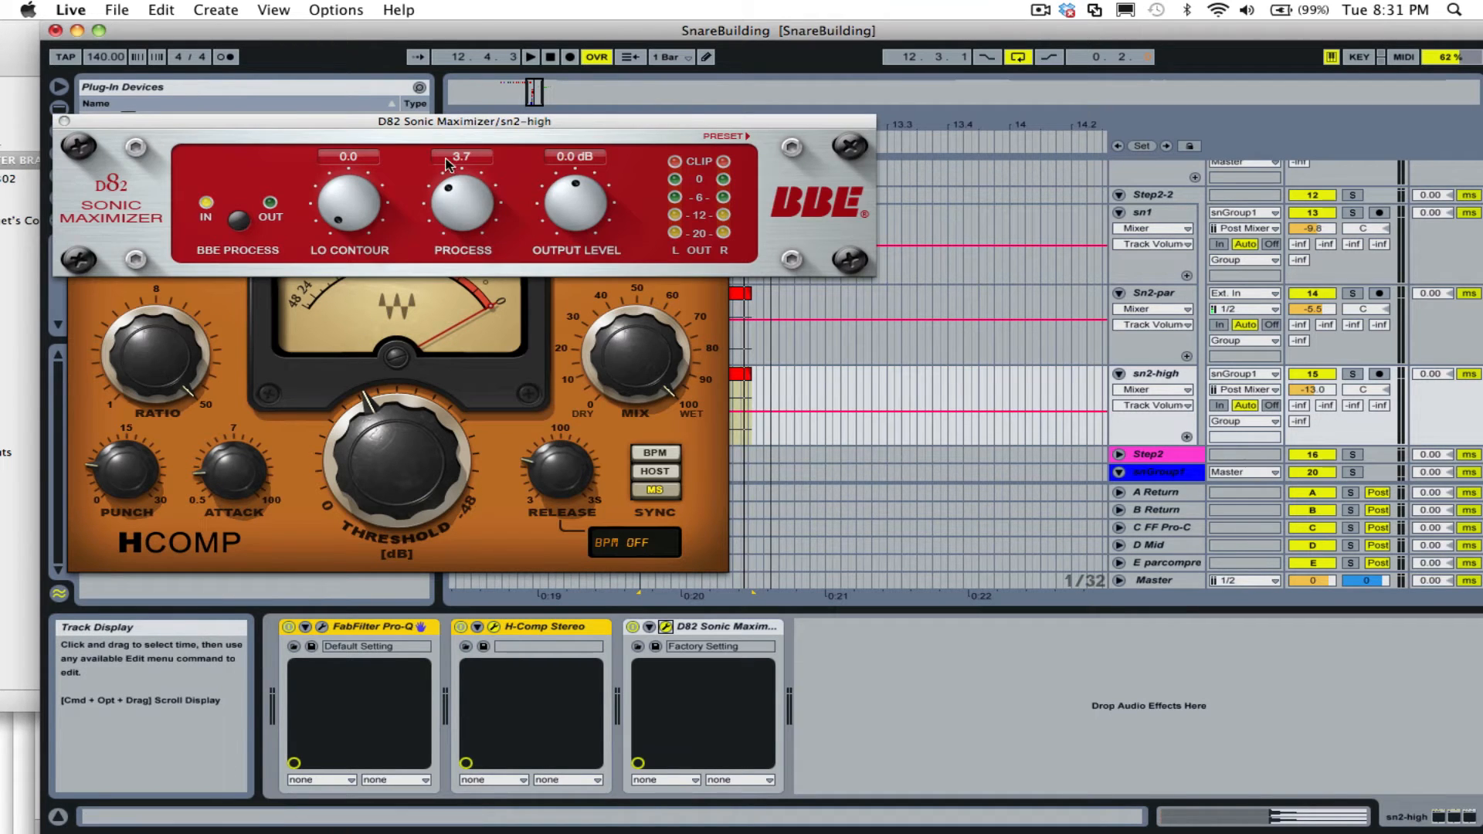
left_click(438, 131)
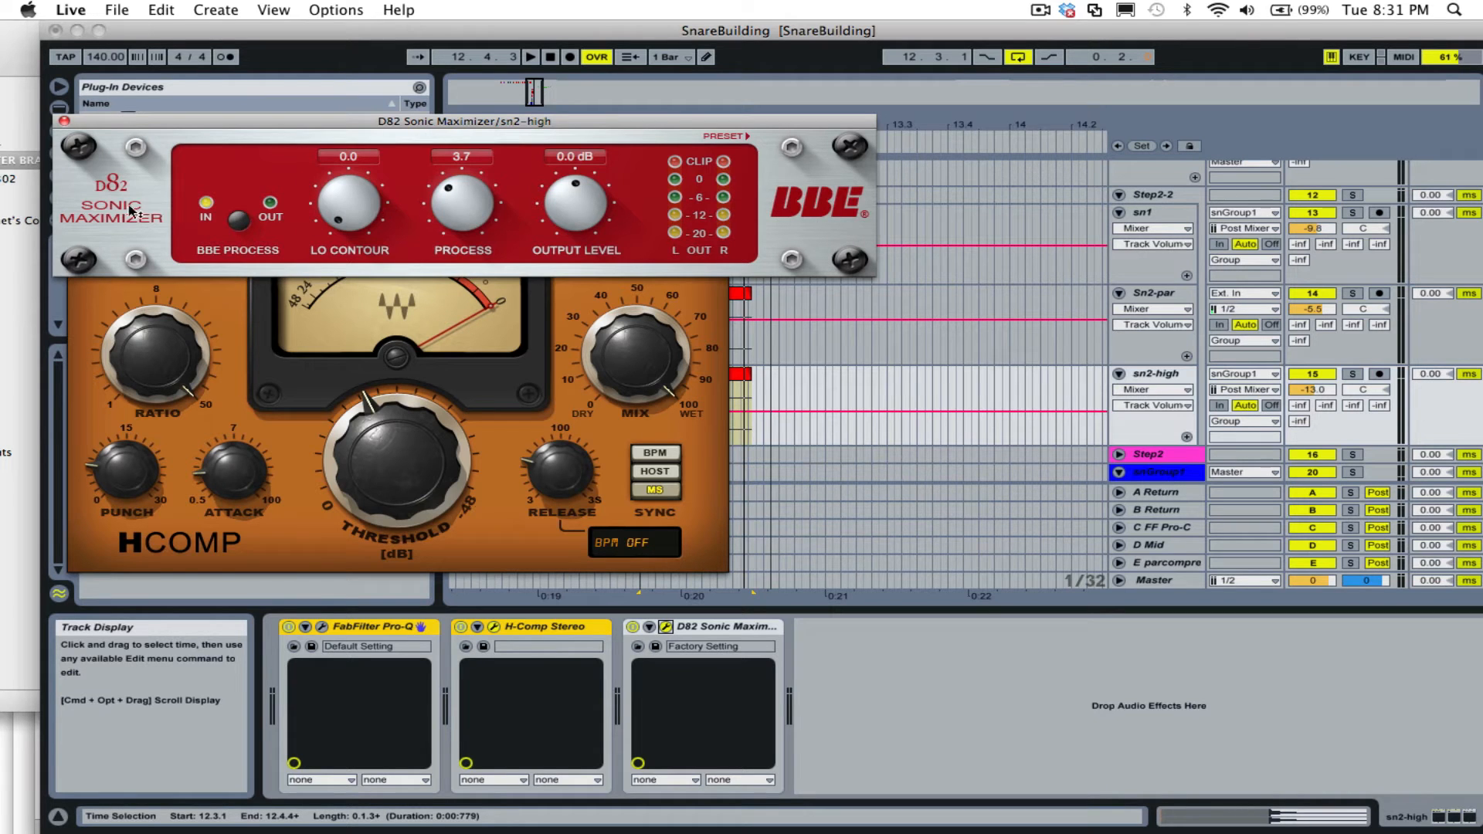
left_click(63, 121)
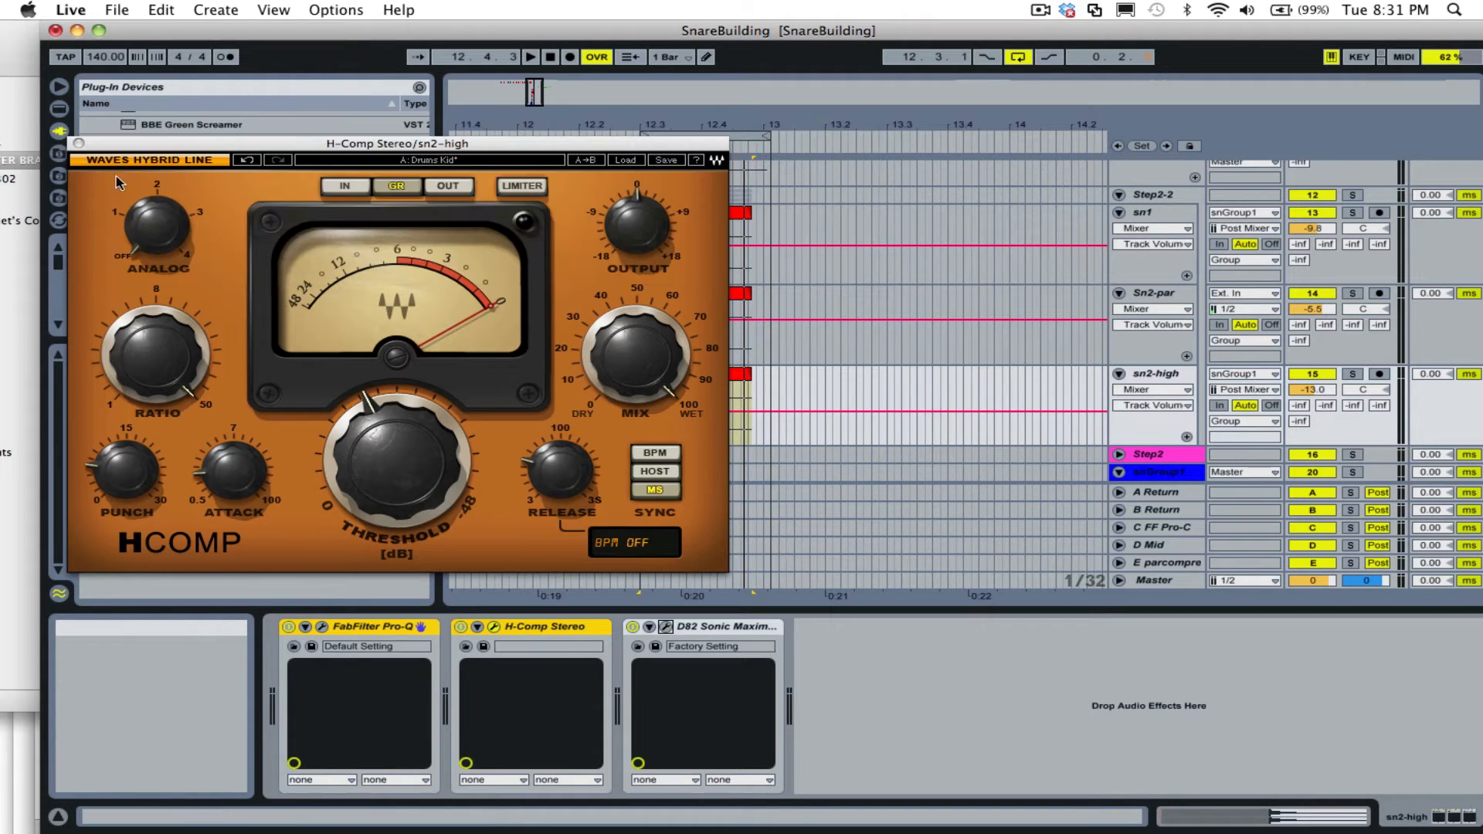
left_click(76, 143)
Solo sn2-high, play its clip while viewing the Session View mixer, and set the track volume to -13.2 dB.
left_click(1352, 374)
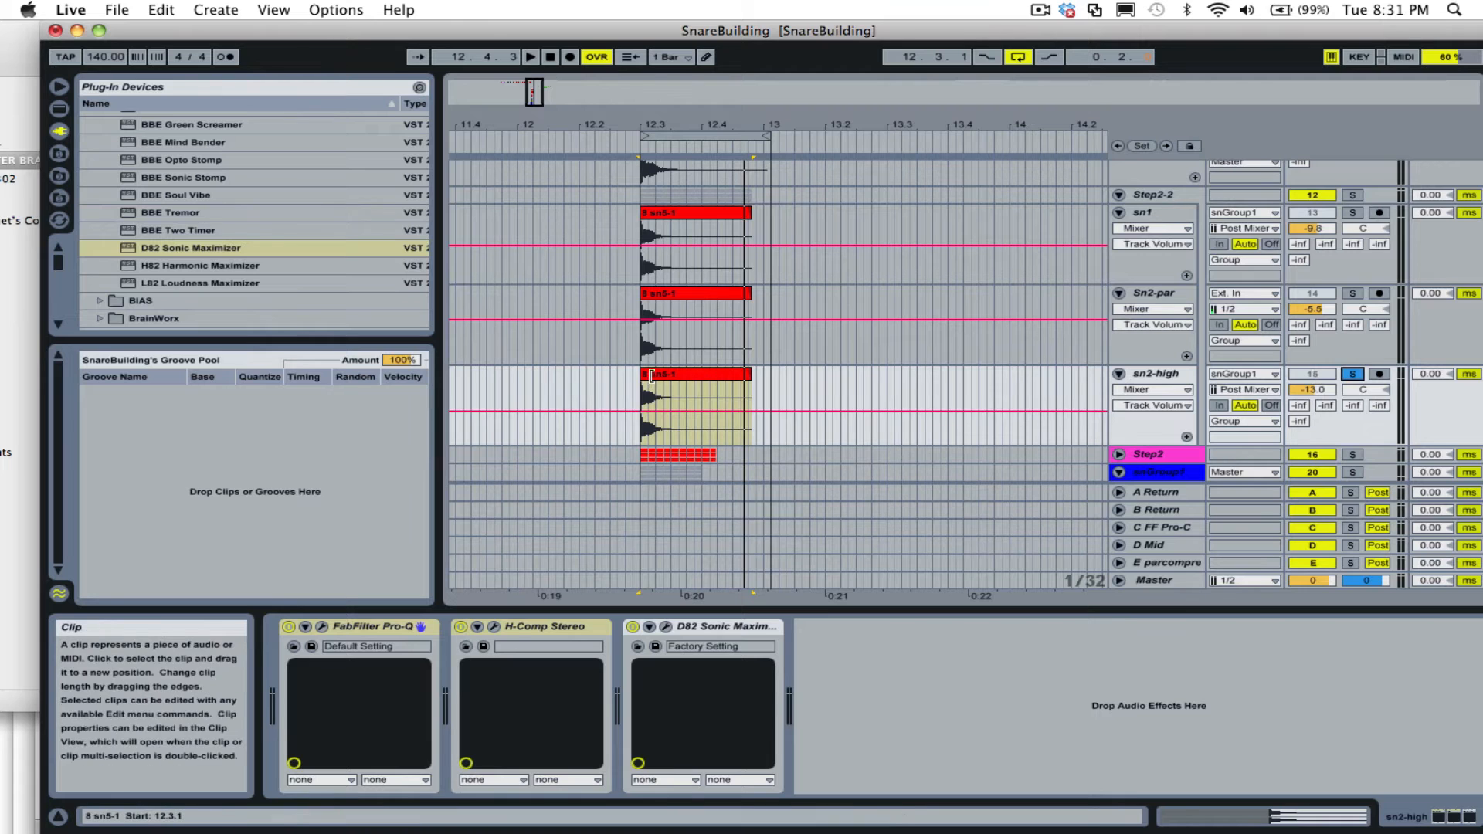
left_click(664, 376)
key("space")
key("Tab")
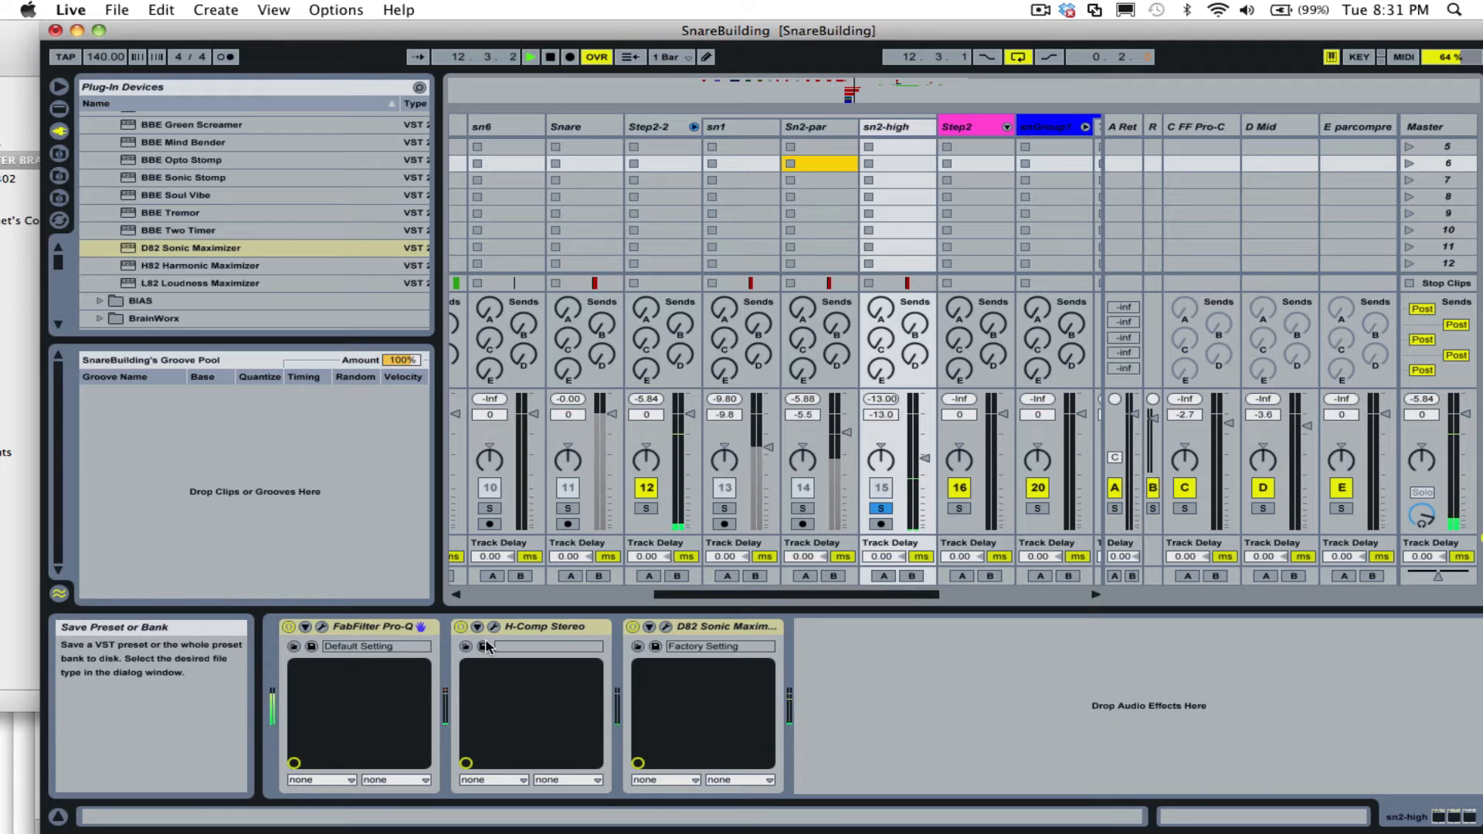
left_click(717, 627)
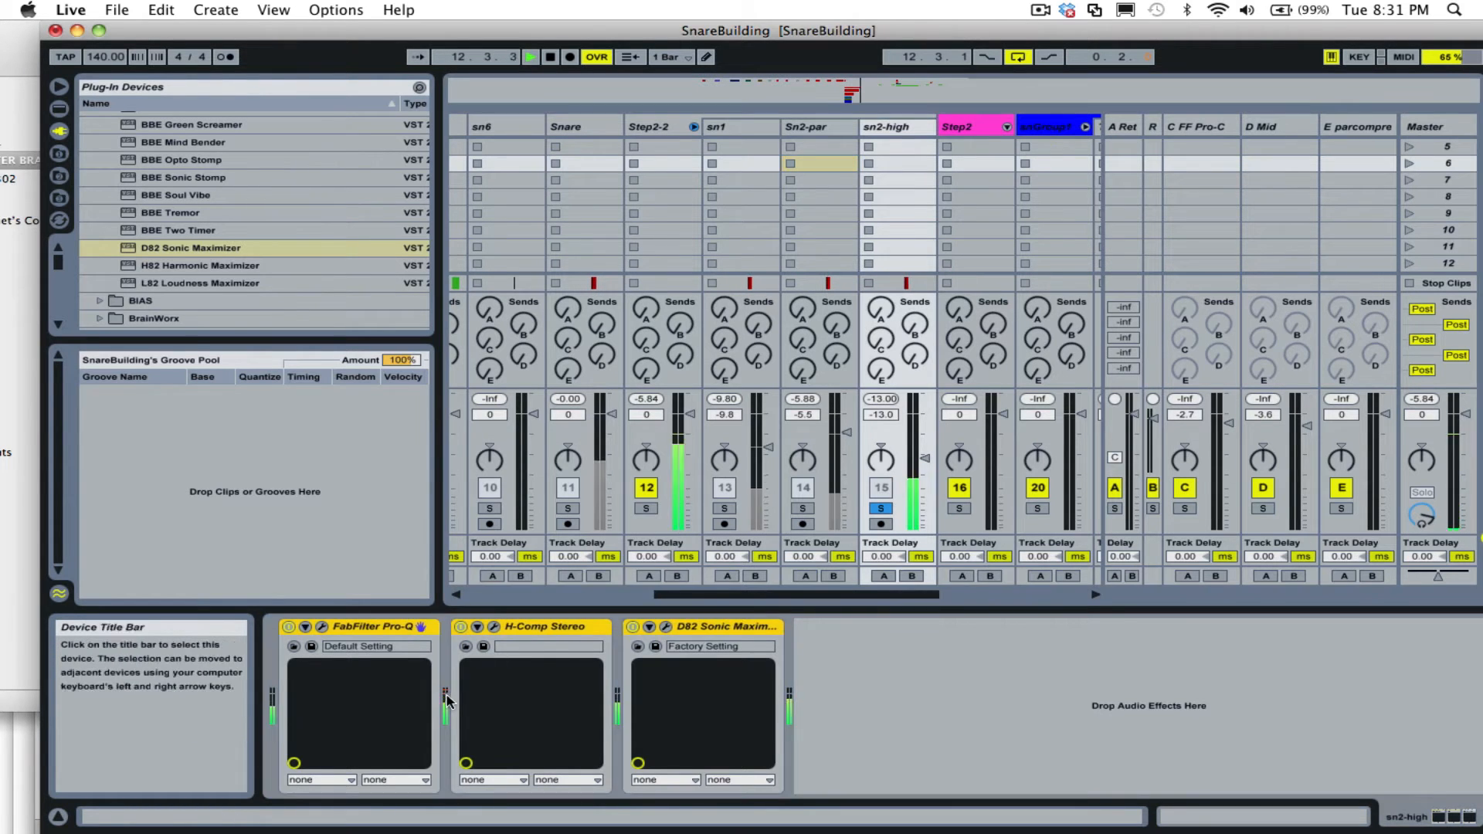
left_click_drag(925, 459, 926, 463)
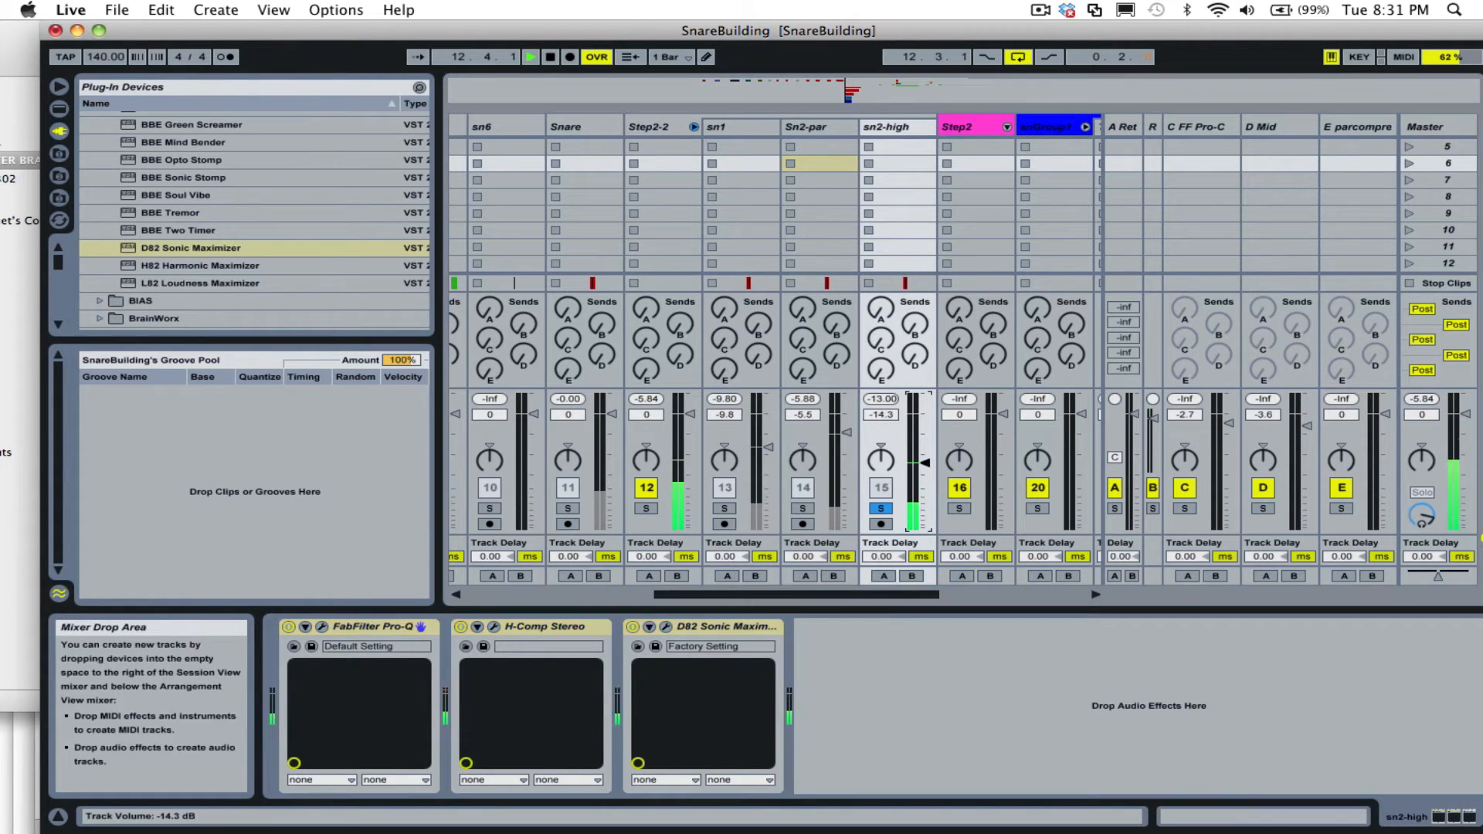
Lower the high-frequency bell boost in sn2-high's FabFilter Pro-Q and close the plug-in window.
left_click(321, 627)
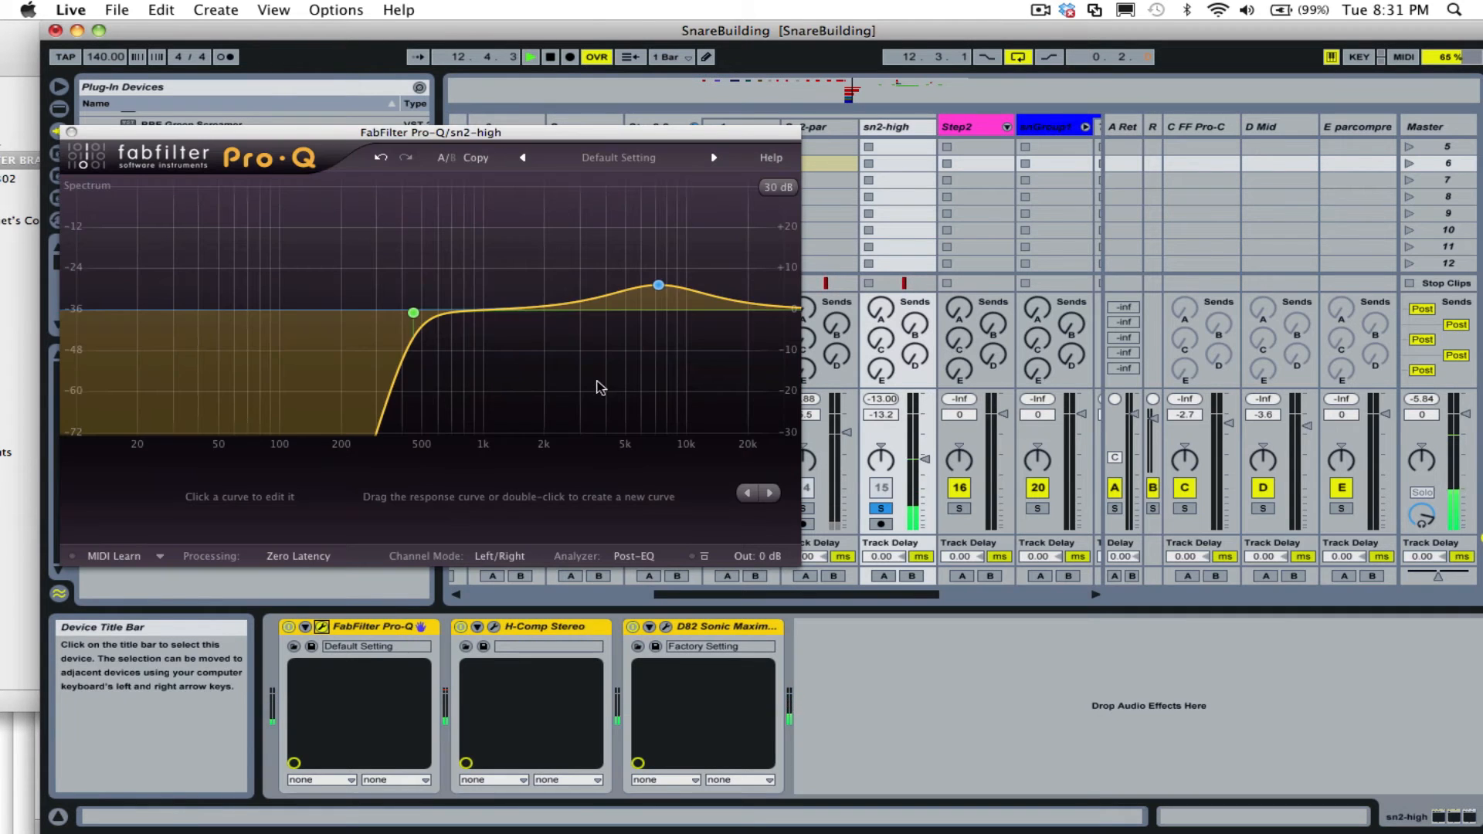
left_click_drag(658, 294, 657, 301)
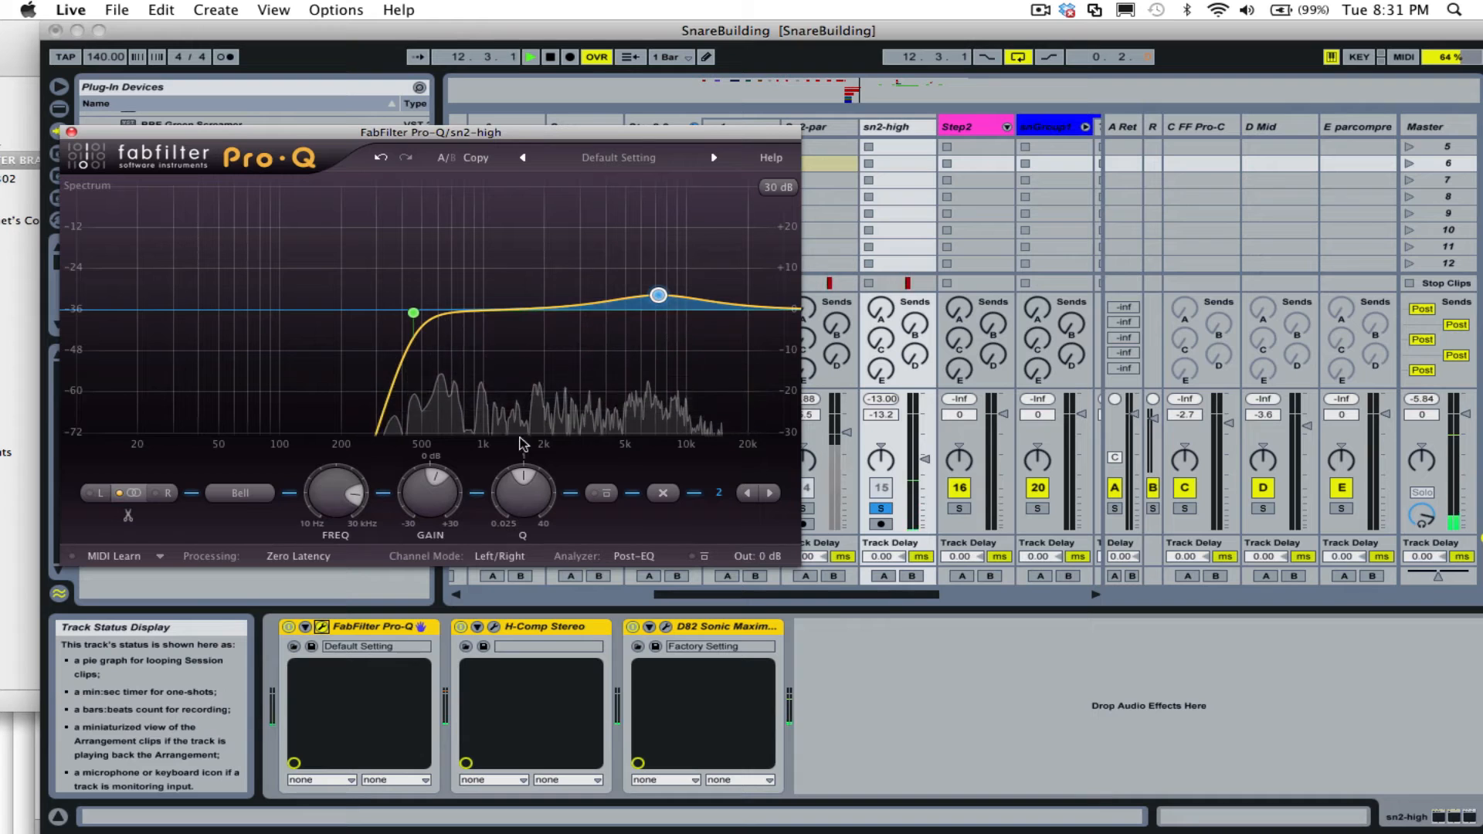
left_click(68, 129)
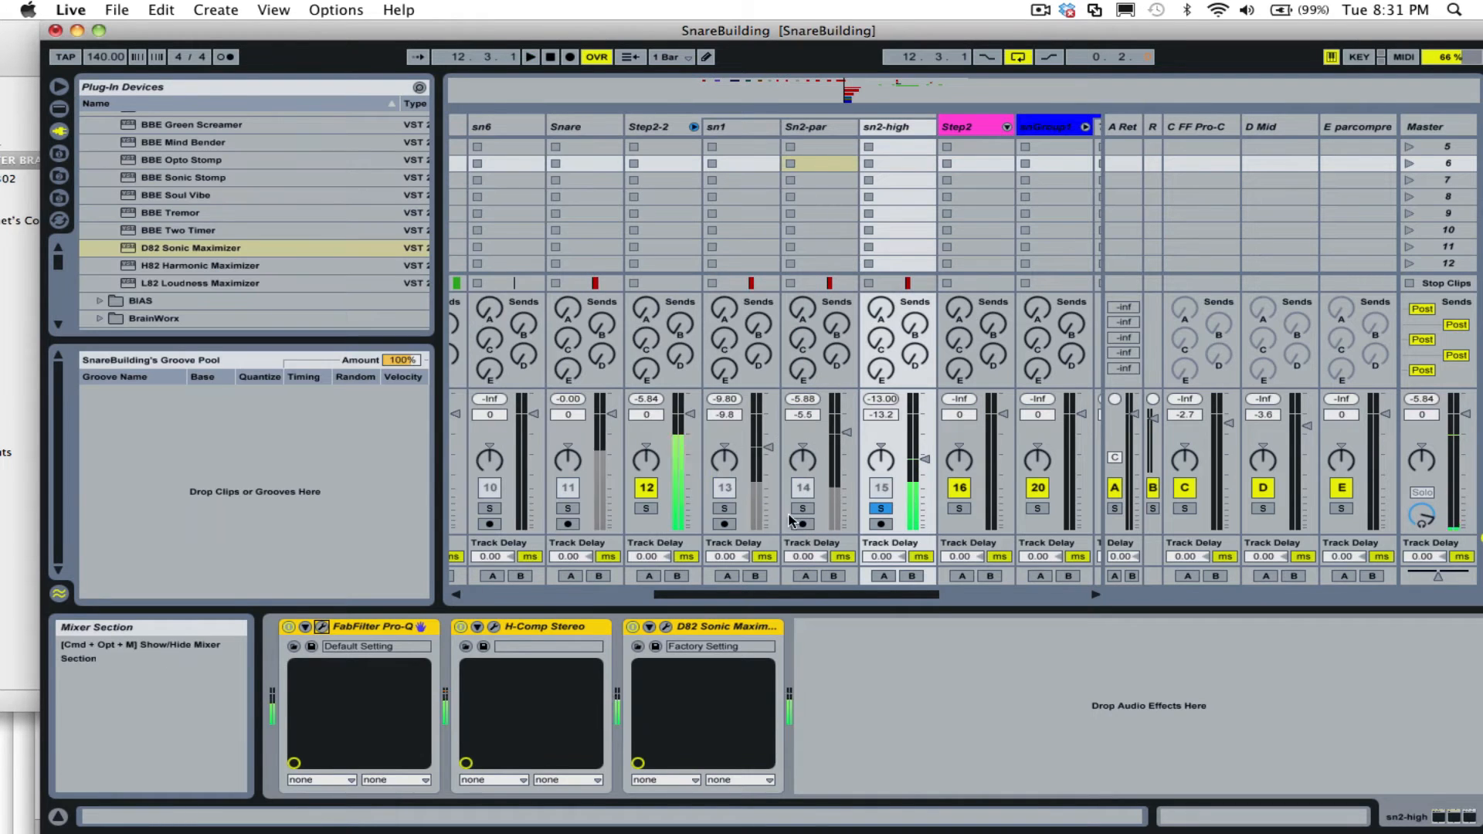
Solo sn1 and Sn2-par alongside sn2-high, audition the three layers together and select the Step2-2 group.
left_click(723, 509)
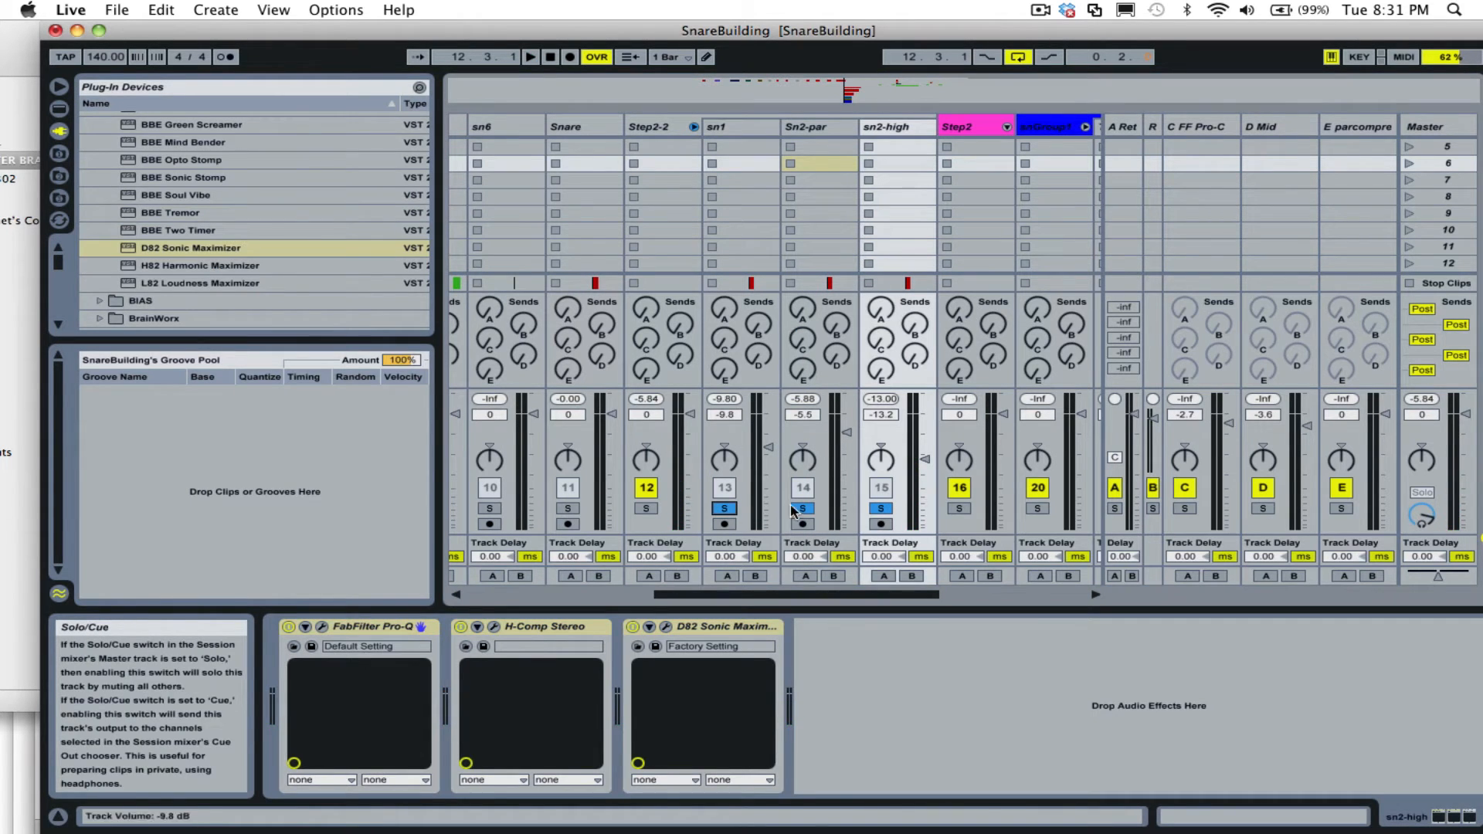
key("space")
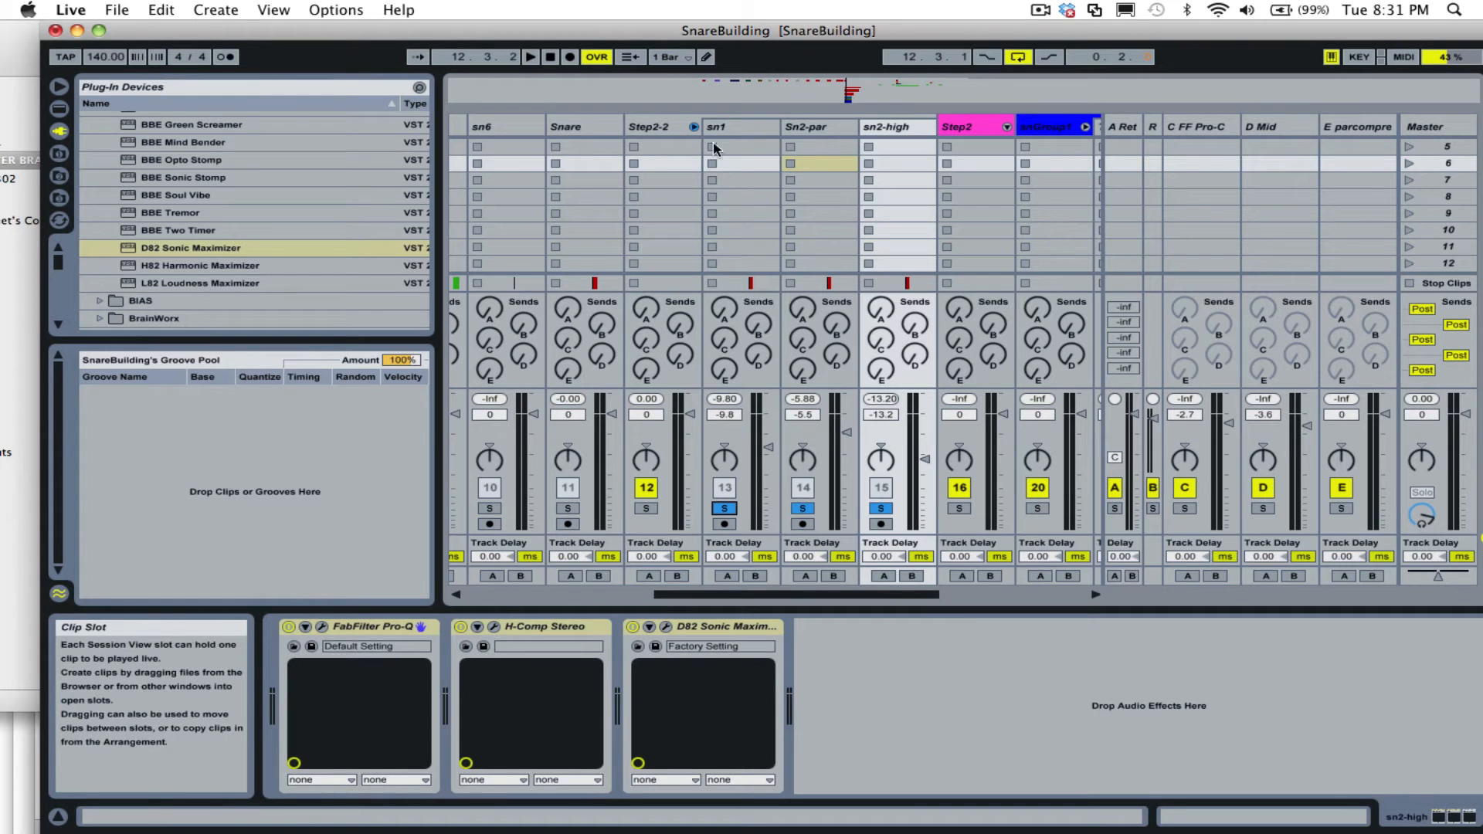
left_click(657, 127)
key("space")
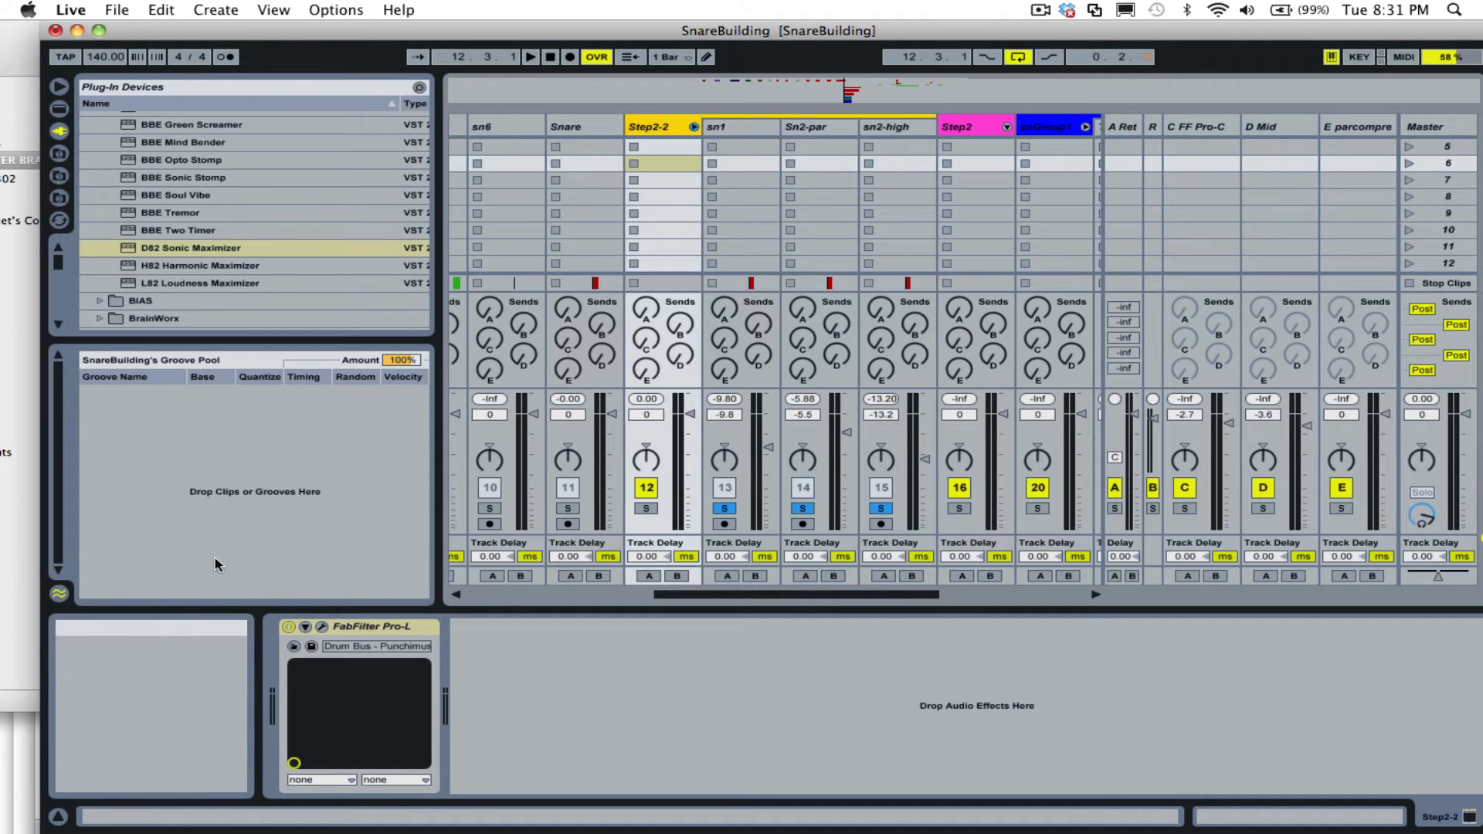
Open the FabFilter Pro-L limiter on the Step2-2 group and examine its gain and limiting during playback.
left_click(321, 627)
key("space")
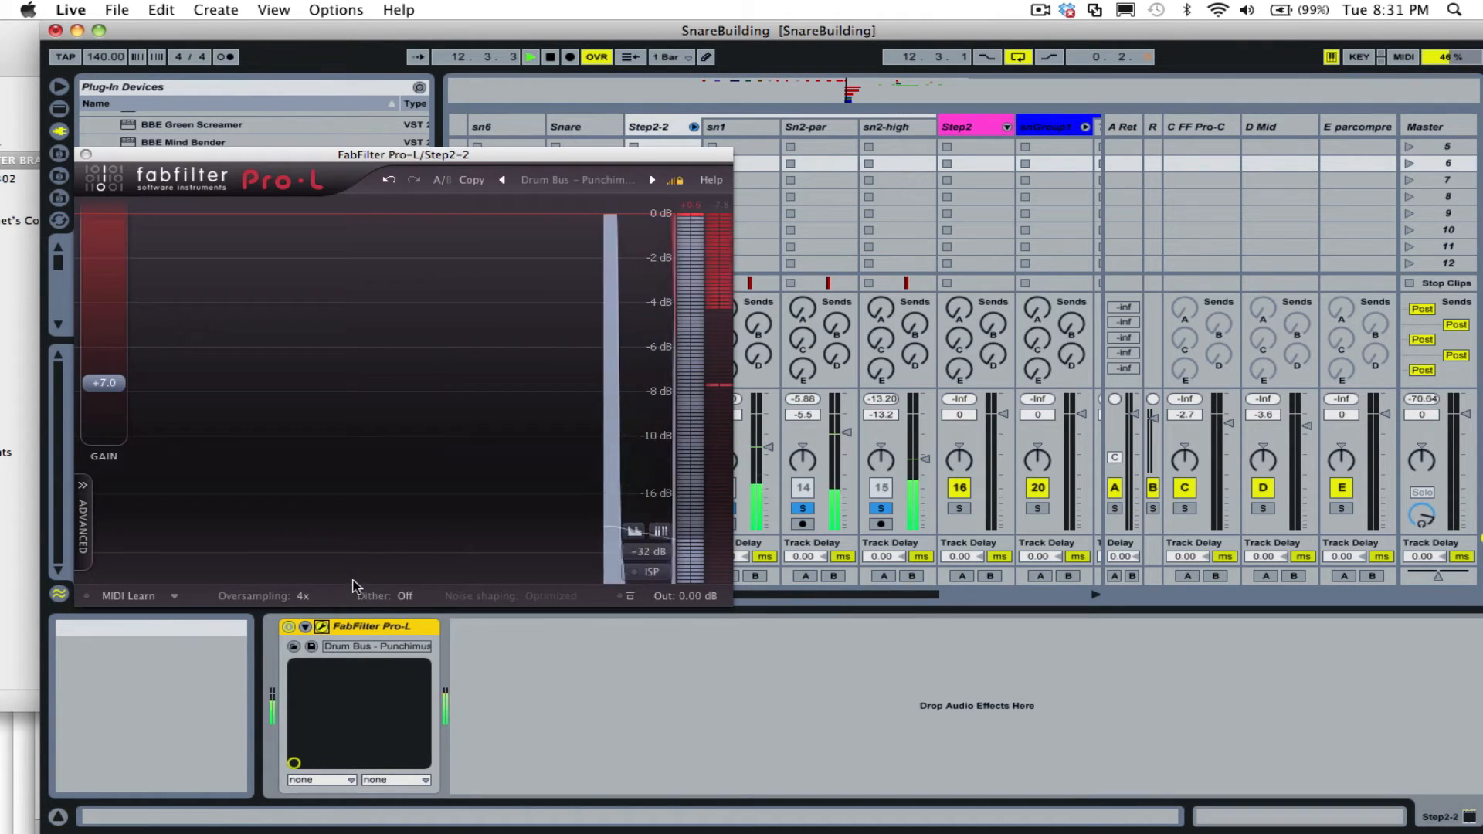
mouse_move(109, 386)
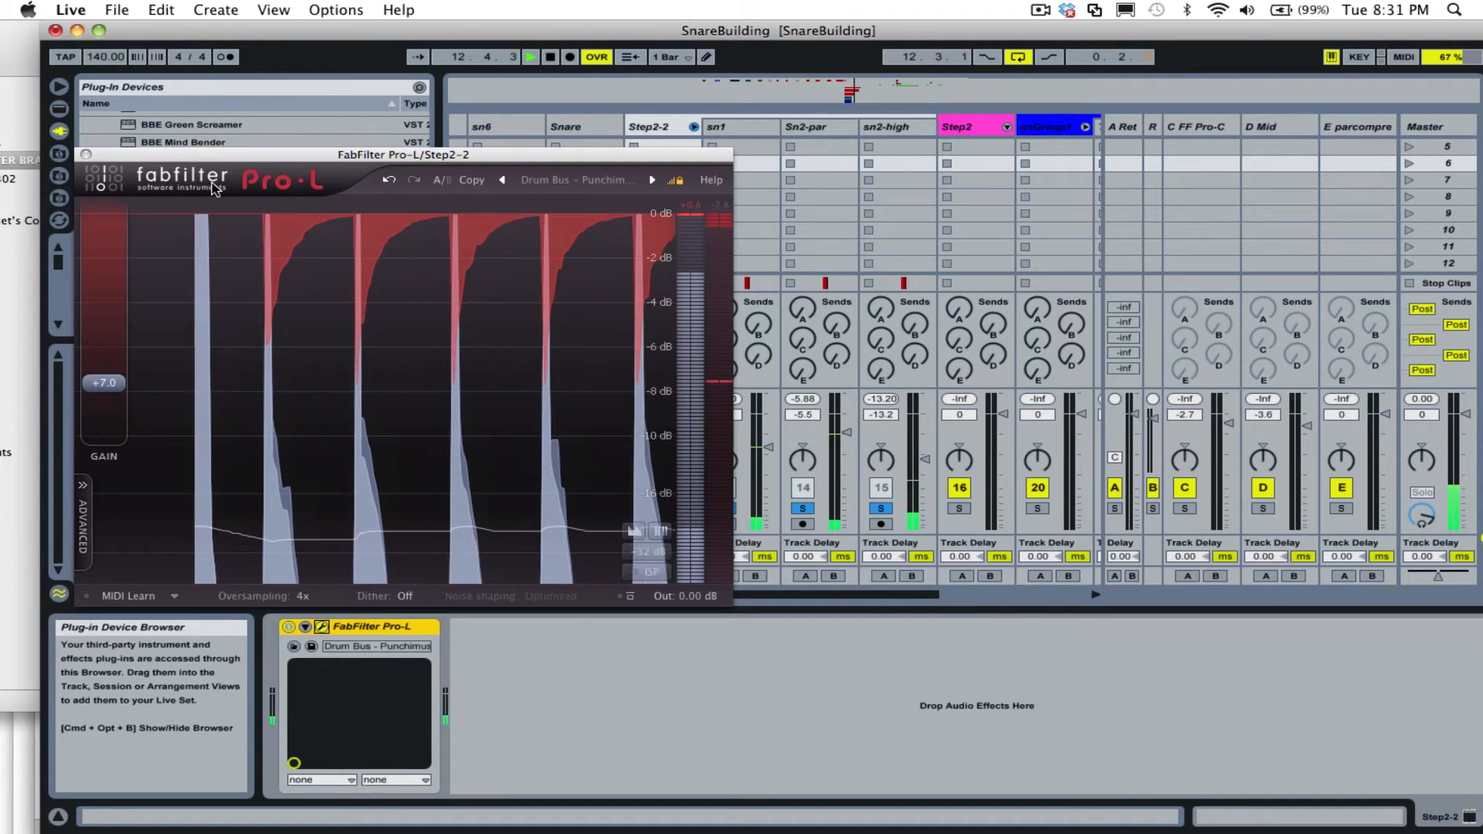
left_click(86, 154)
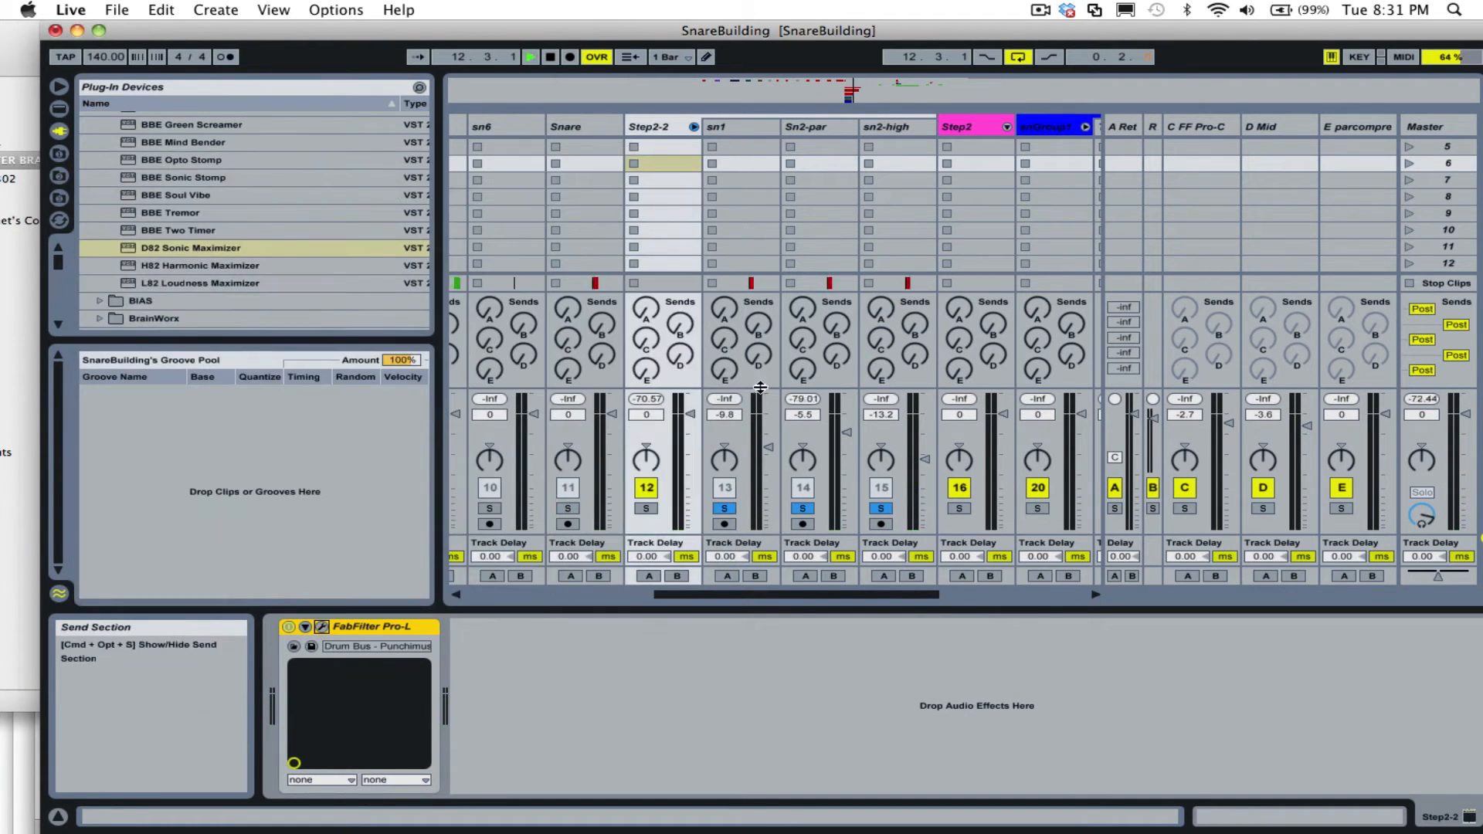
Return to the Arrangement View and cut the existing clip from the Snare track.
key("Tab")
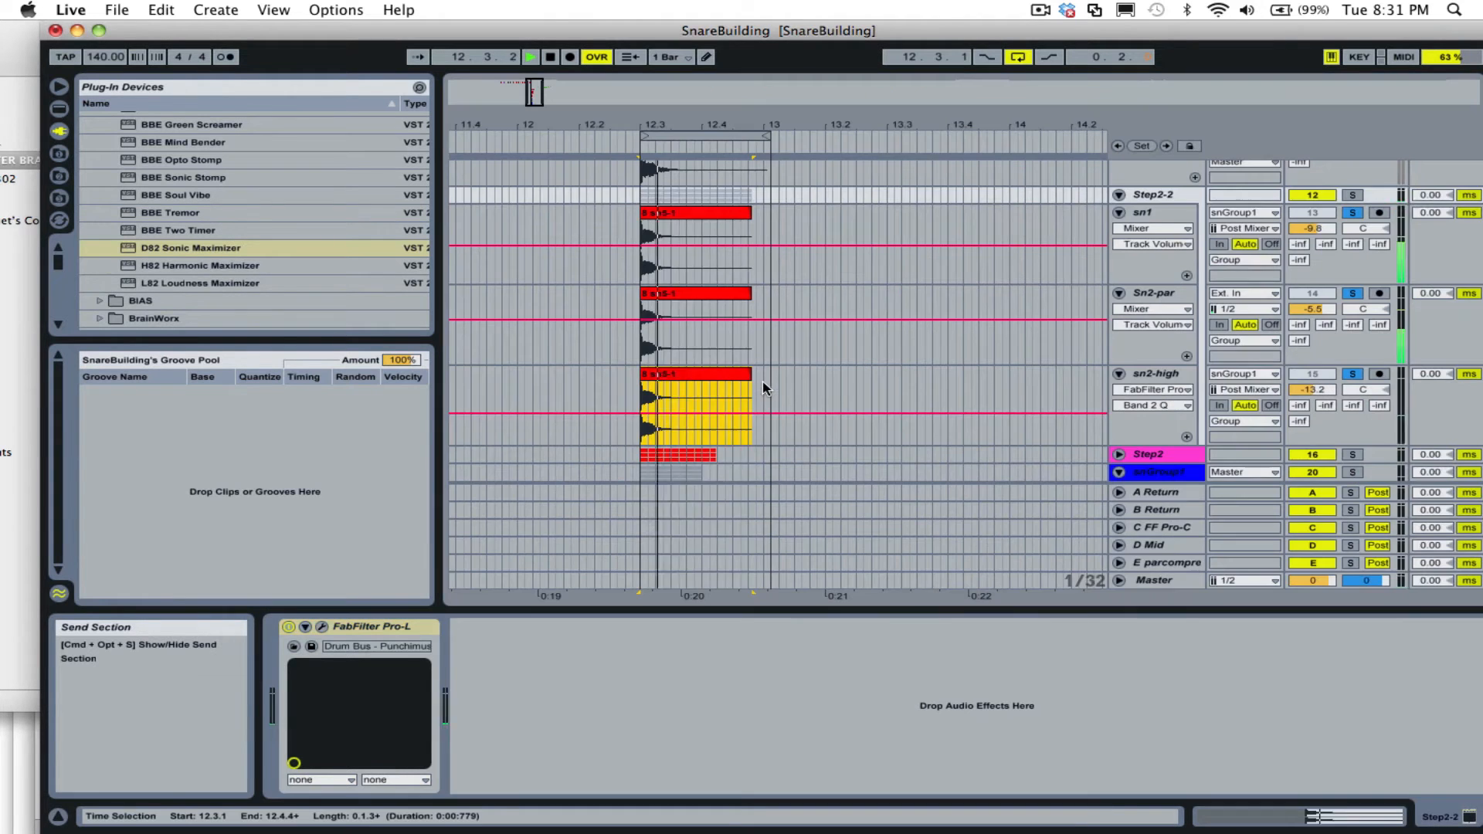
scroll(780, 384, "up", 5)
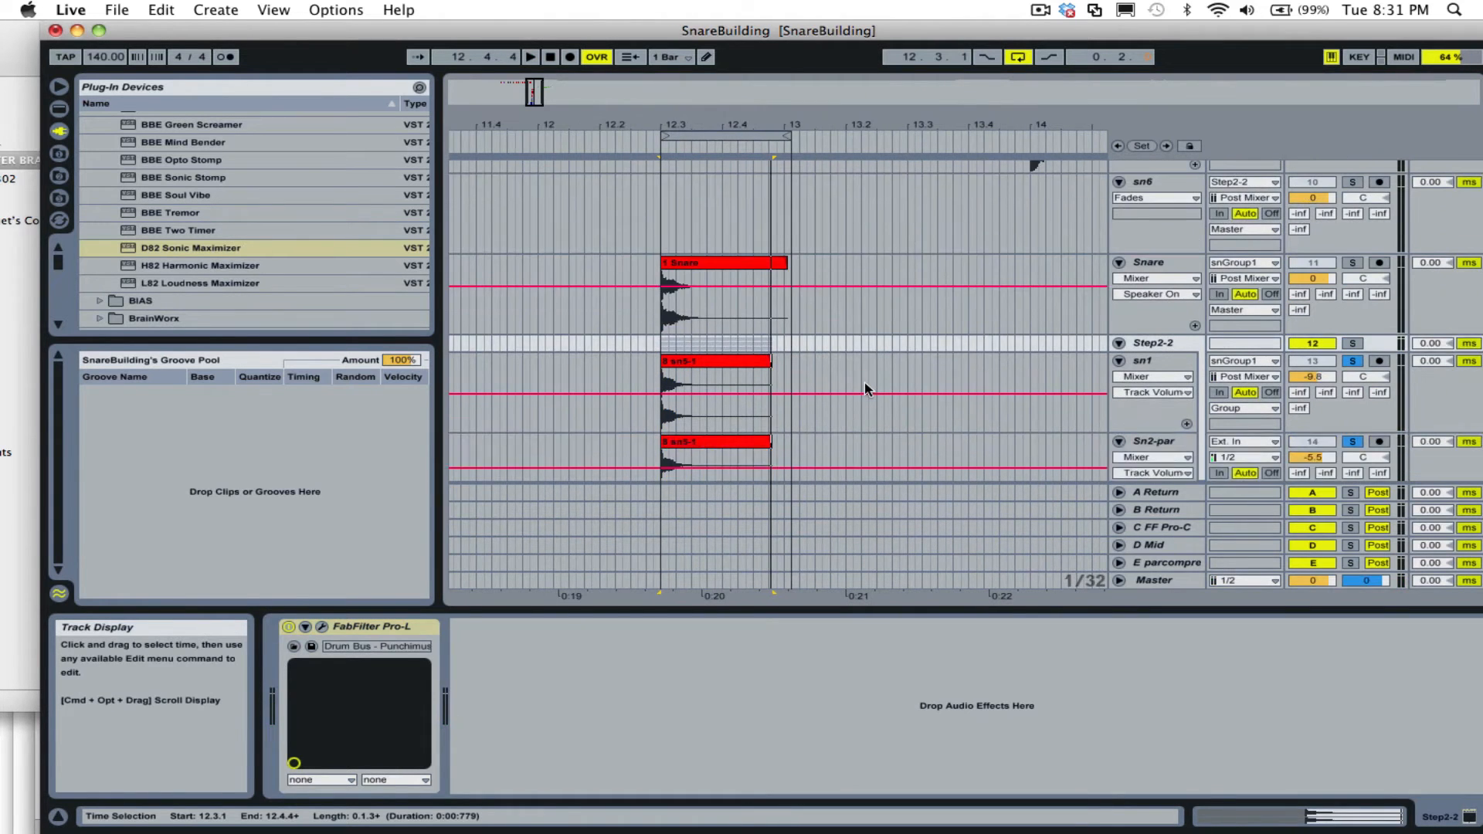
right_click(735, 300)
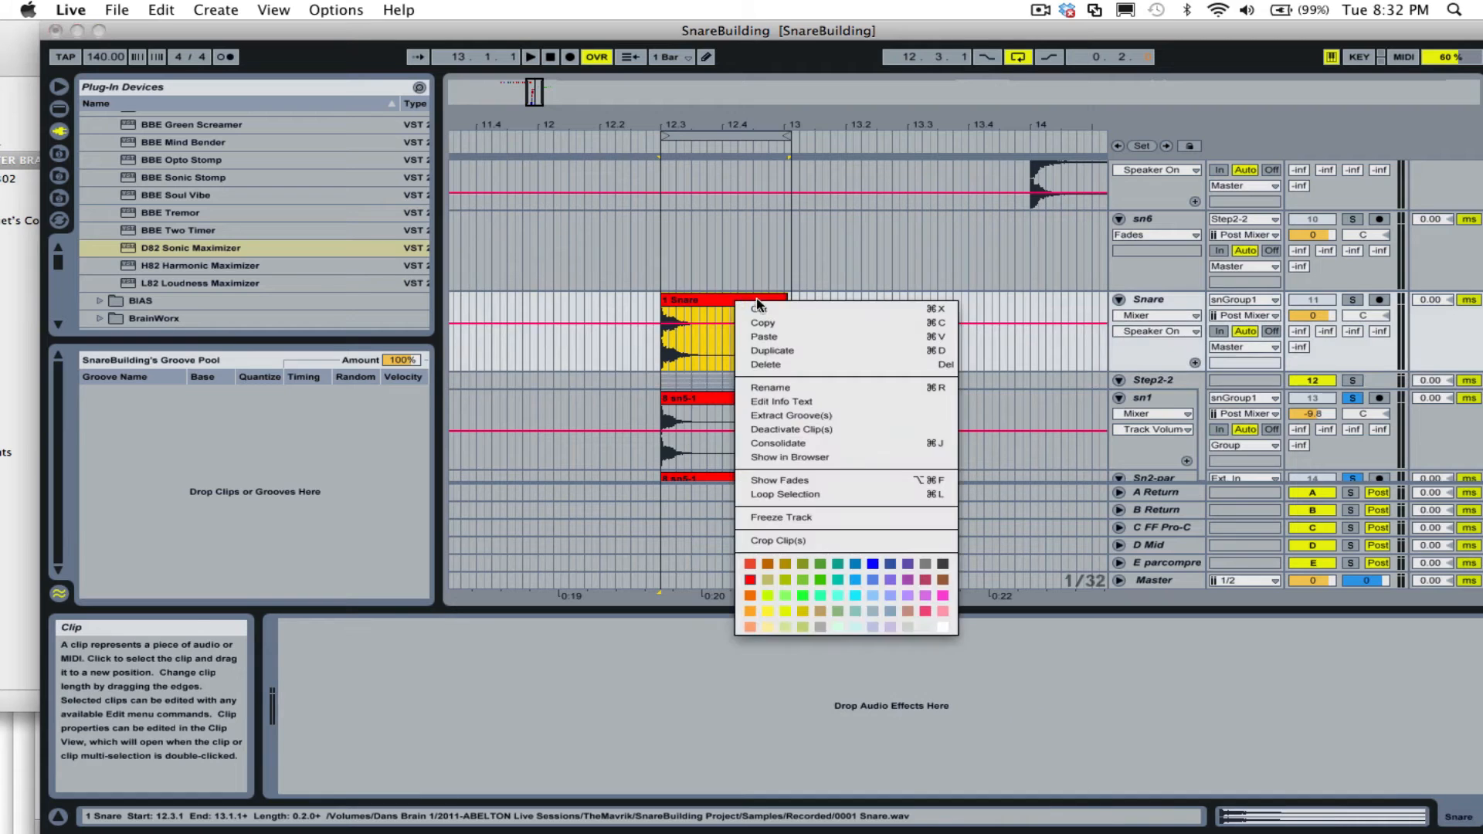
left_click(765, 308)
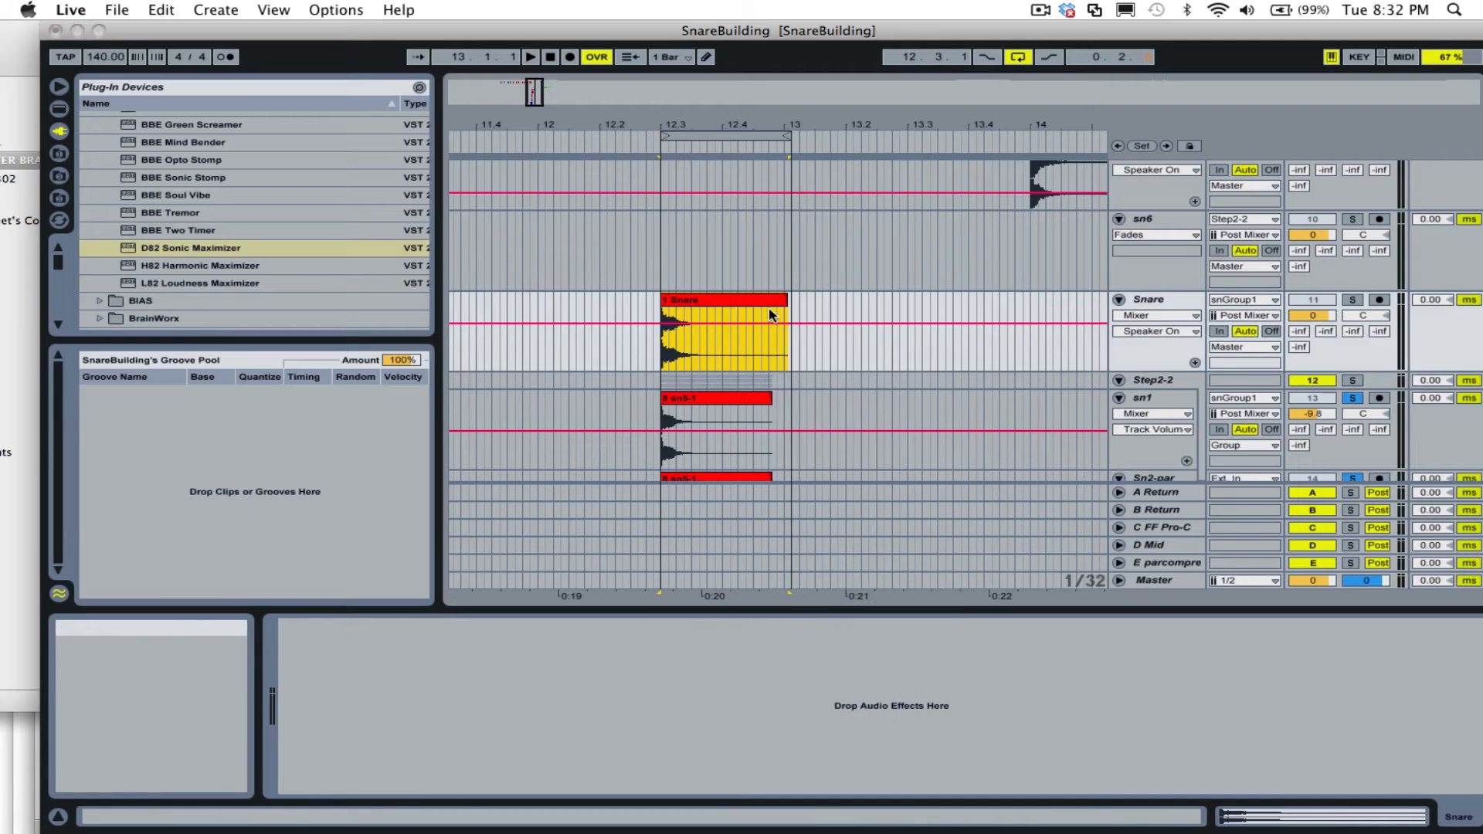
Set the Snare track's audio input to the Step2-2 group.
left_click(1236, 301)
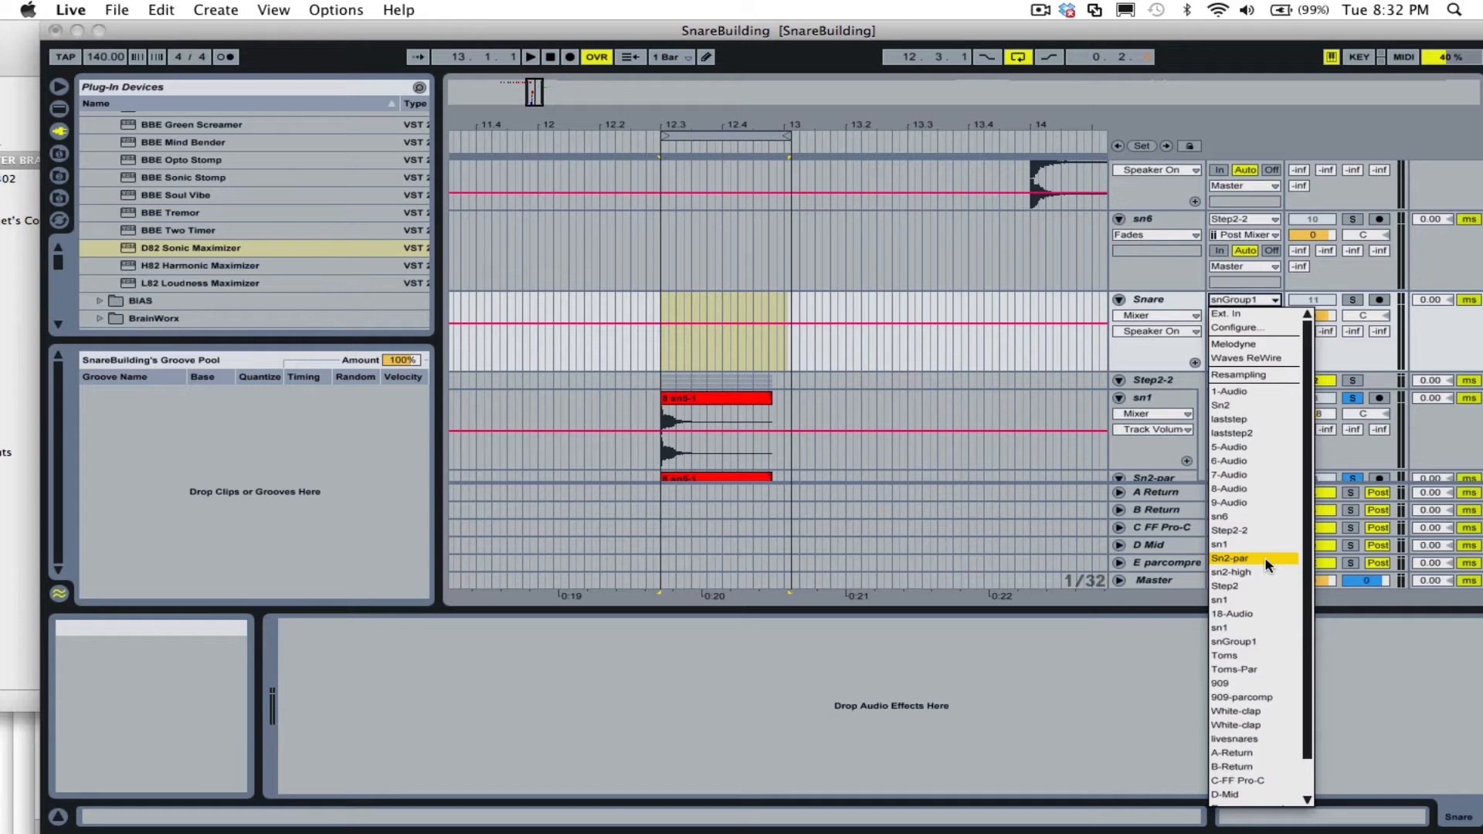
left_click(1021, 421)
left_click(1167, 381)
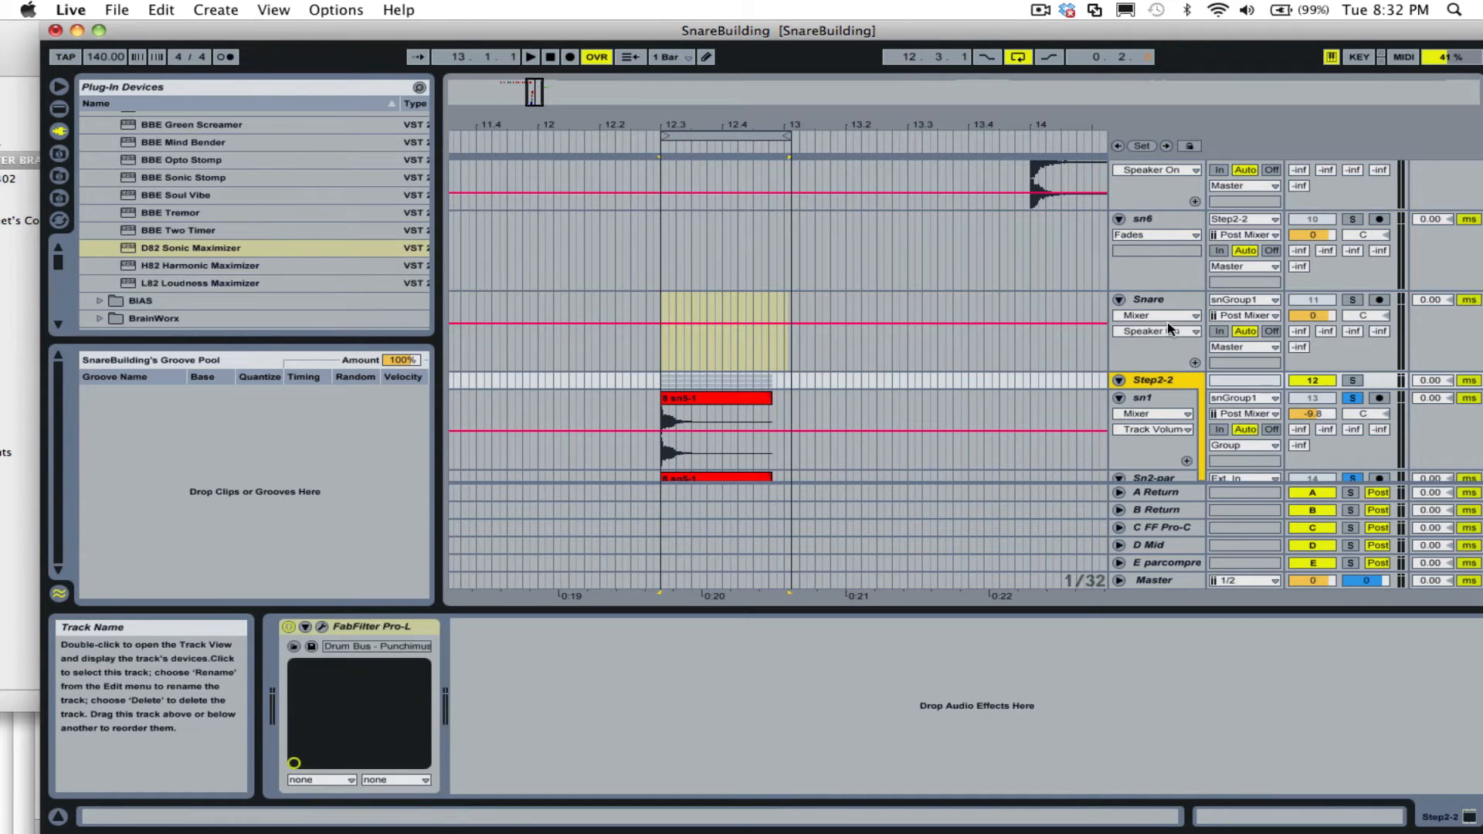
left_click(1164, 302)
left_click(1238, 301)
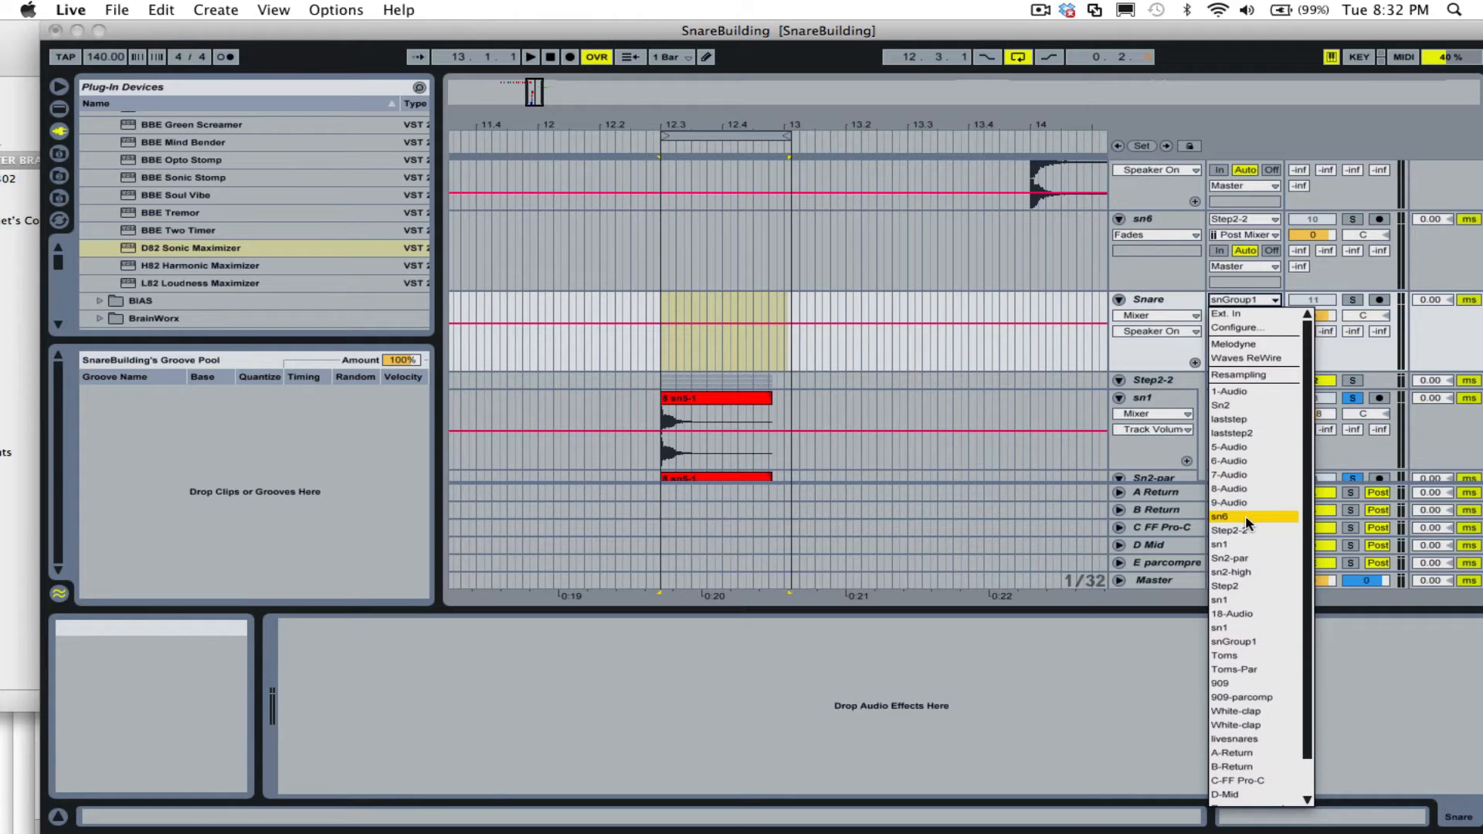
scroll(1249, 572, "down", 3)
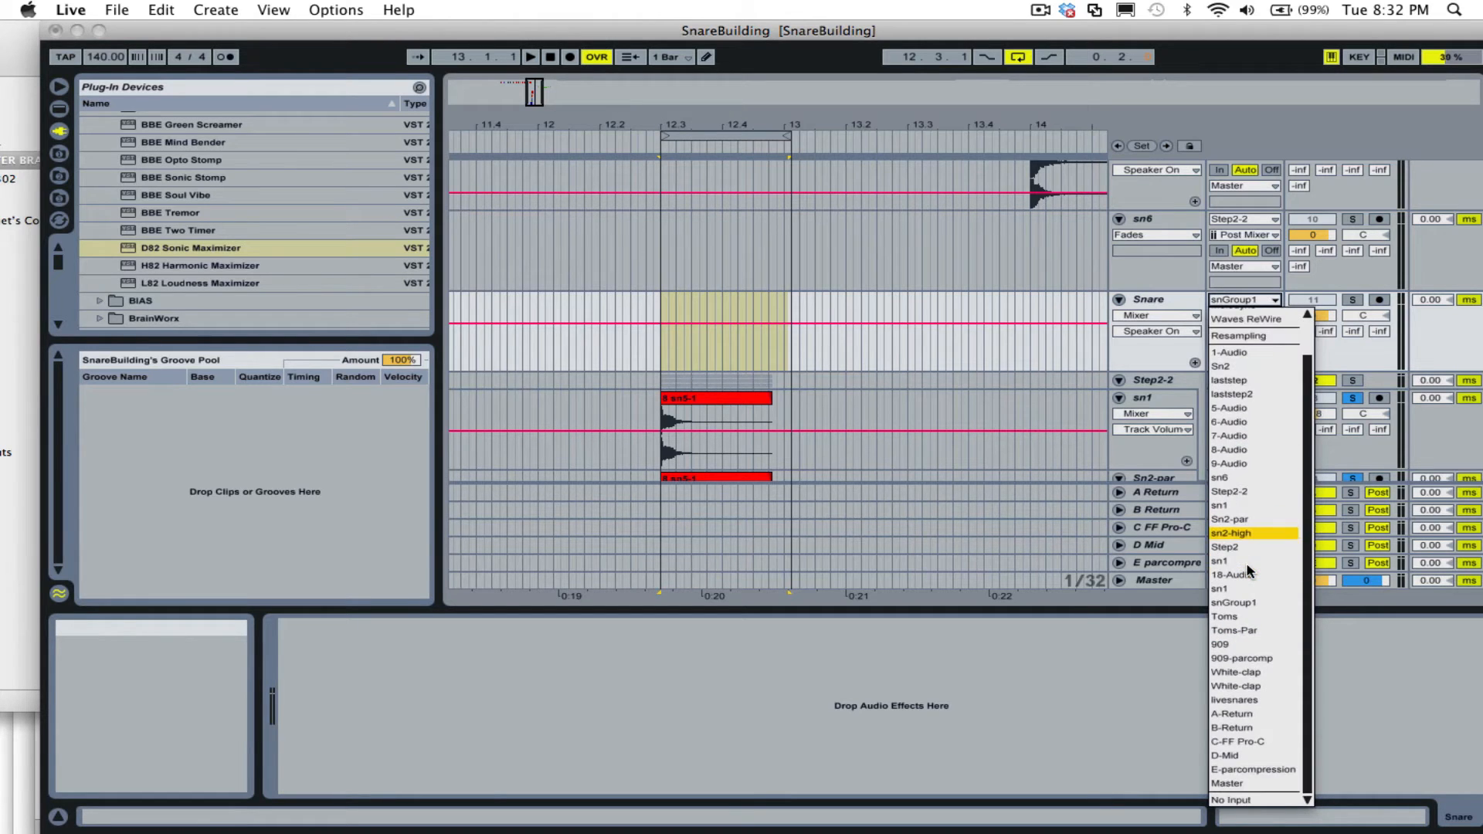
left_click(1252, 494)
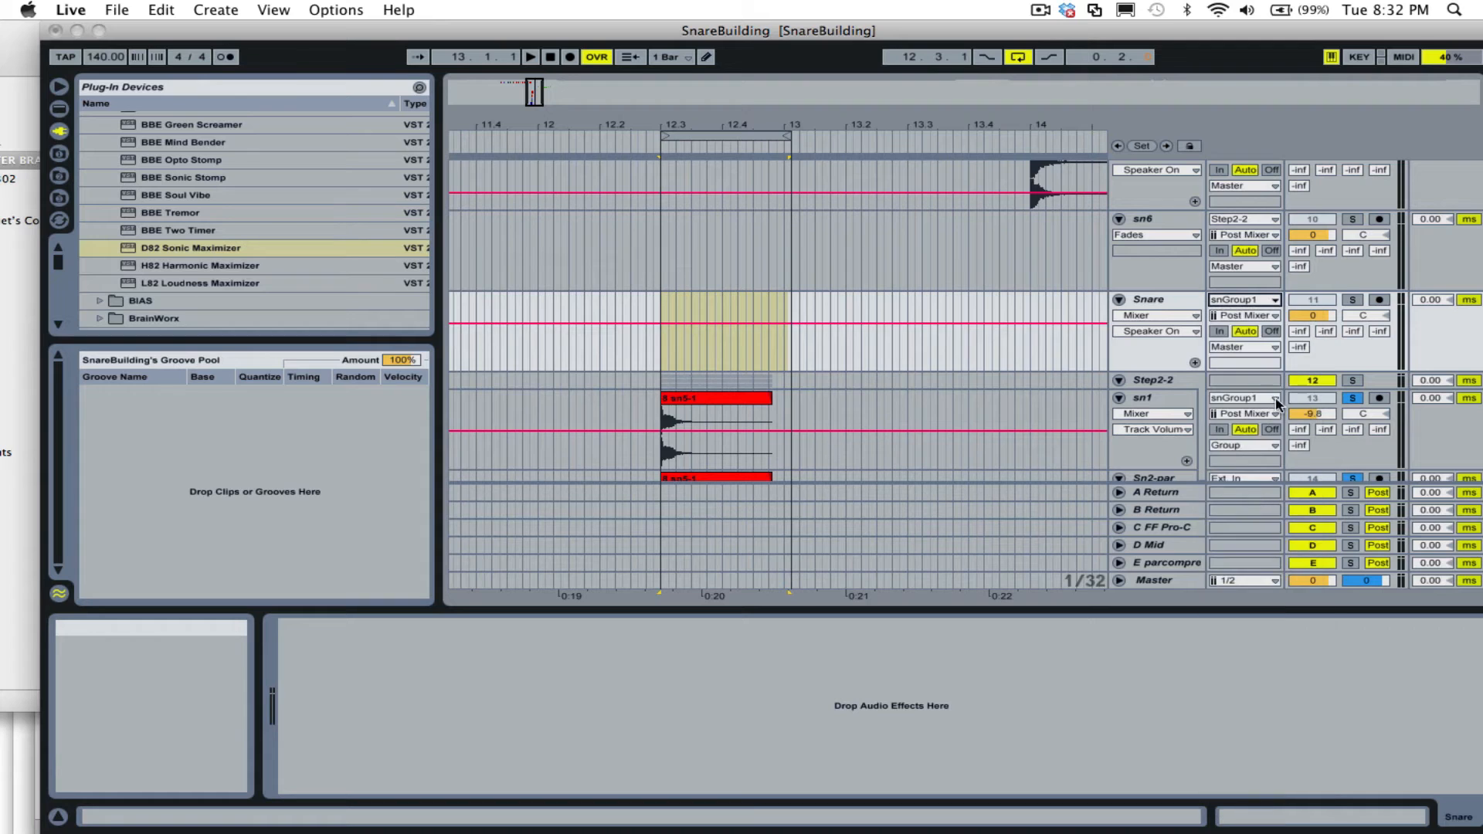
Arm the Snare track and record the Step2-2 output onto it from position 12.3.1.
left_click(1379, 300)
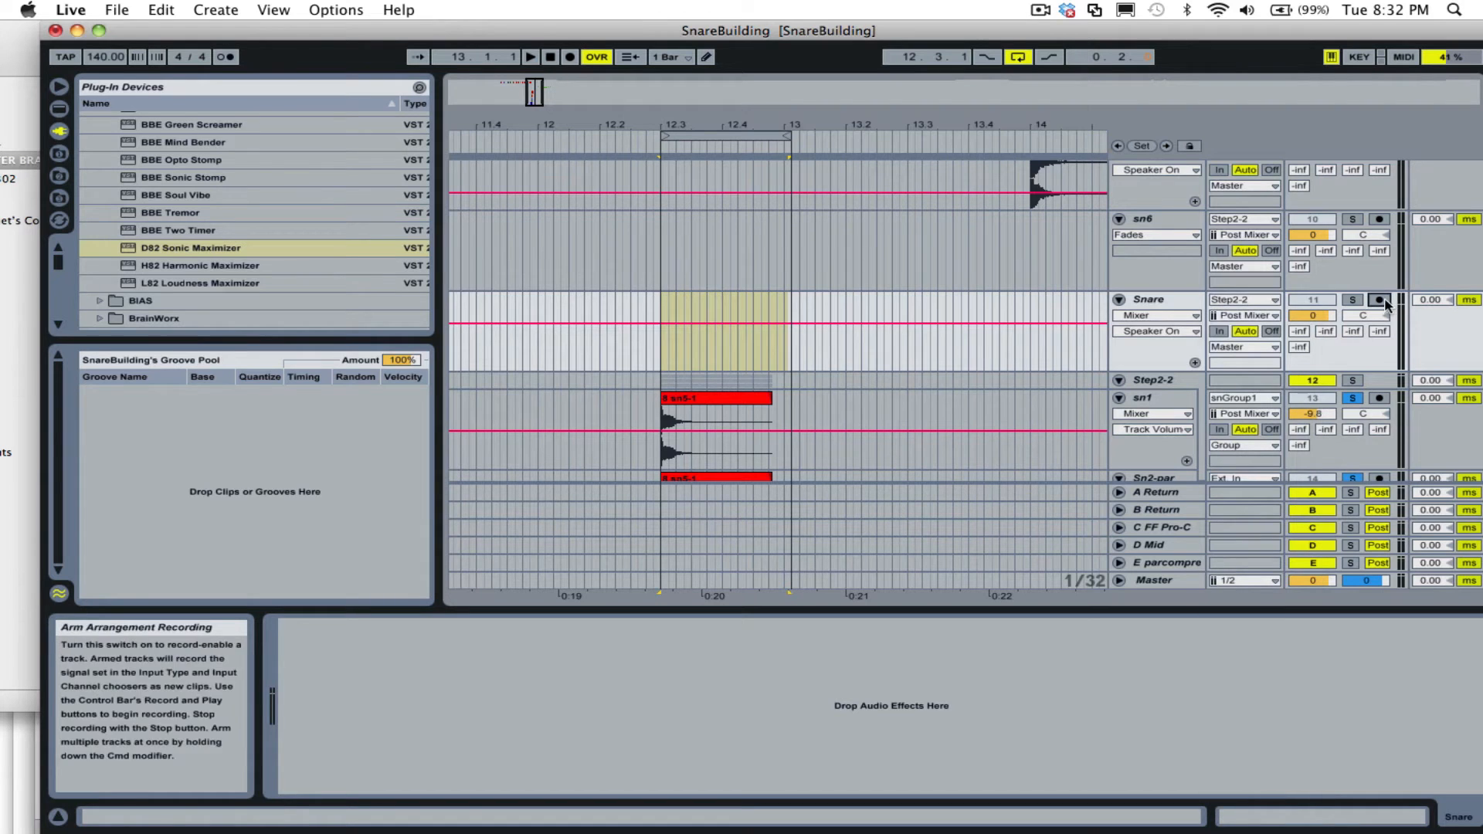
left_click(660, 309)
left_click(570, 57)
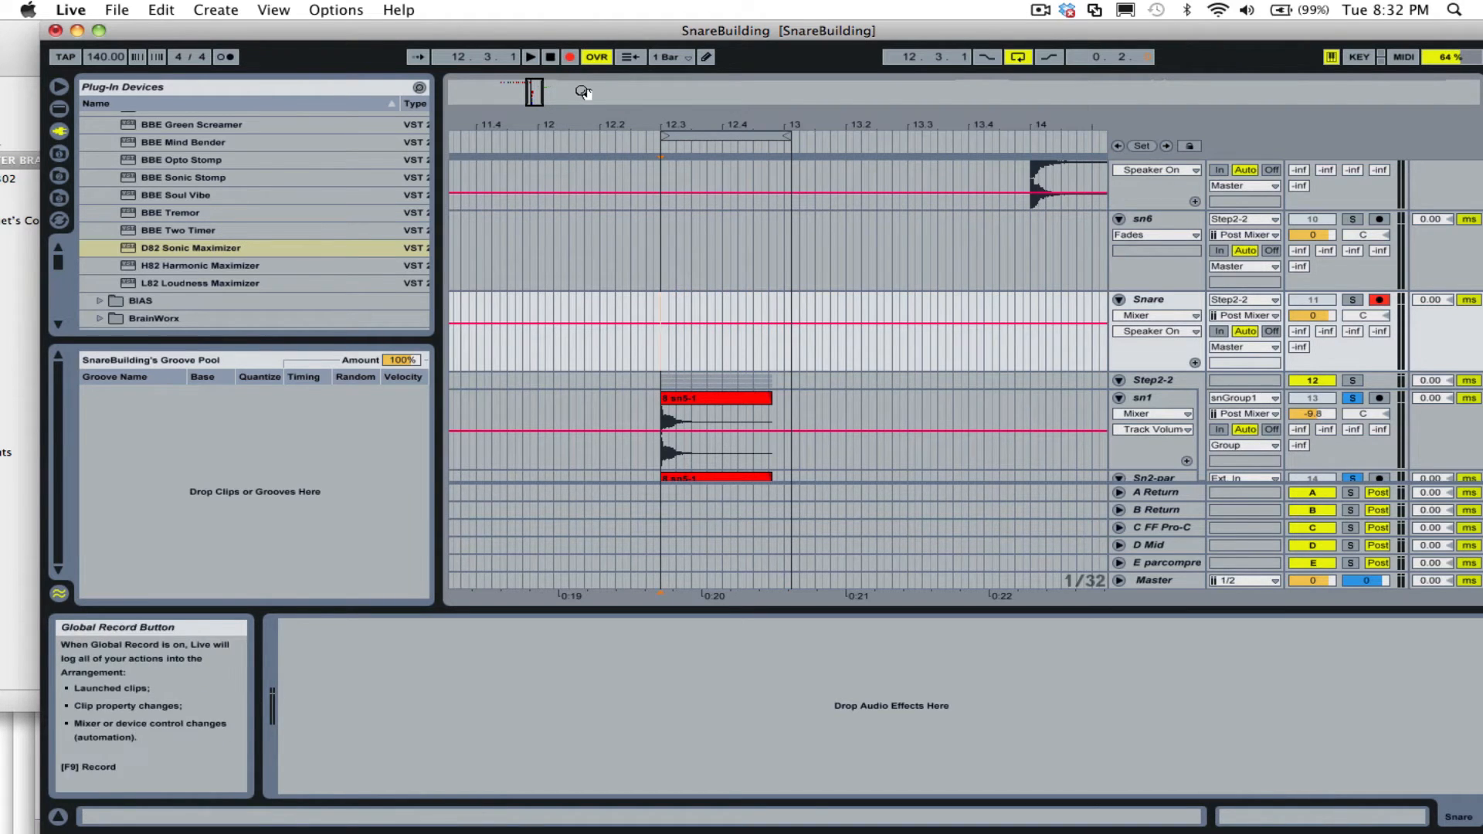
key("space")
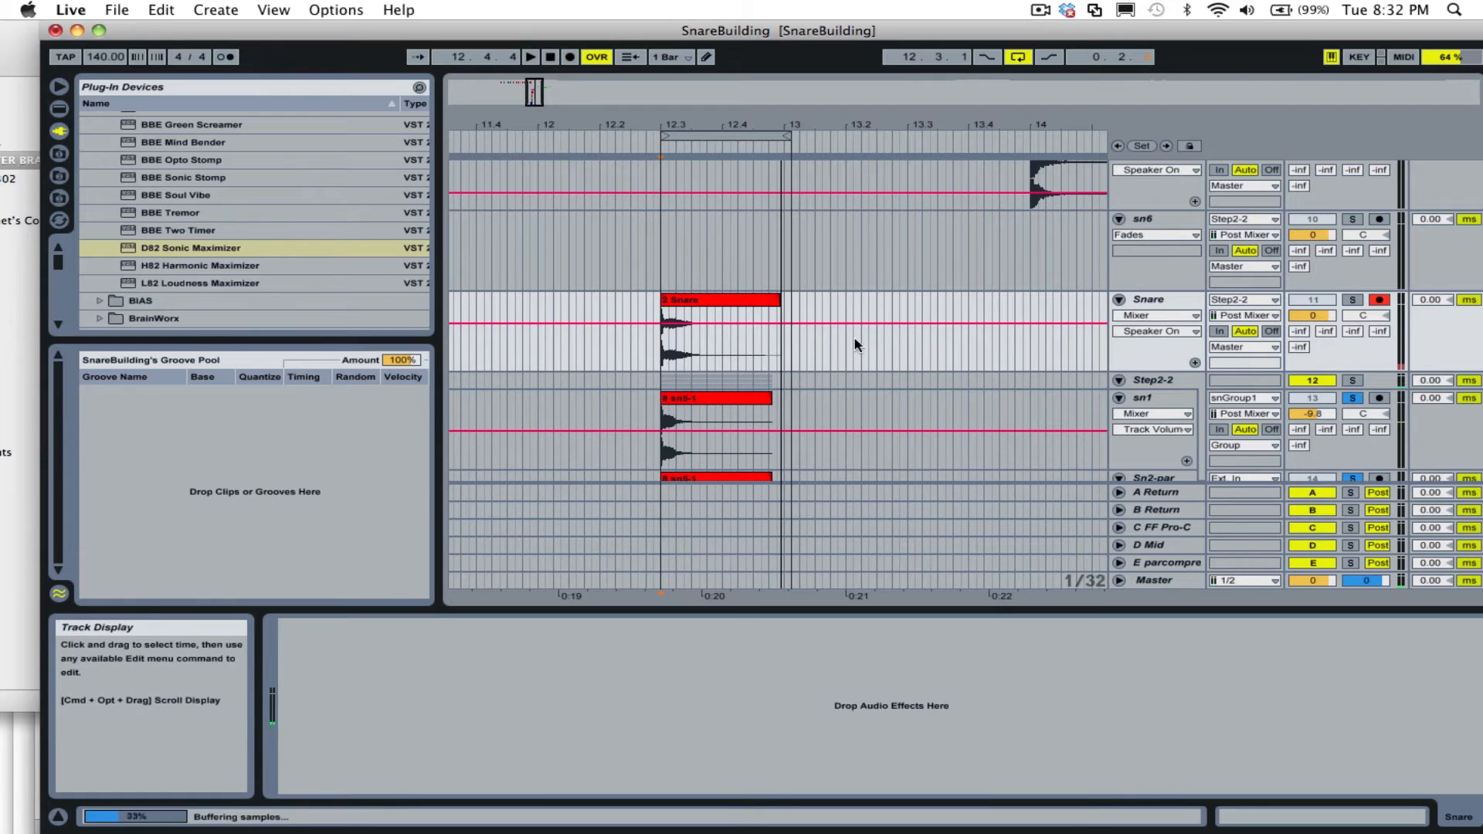
Show the fades on the newly recorded Snare clip, open its sample settings and turn off Warp.
right_click(701, 295)
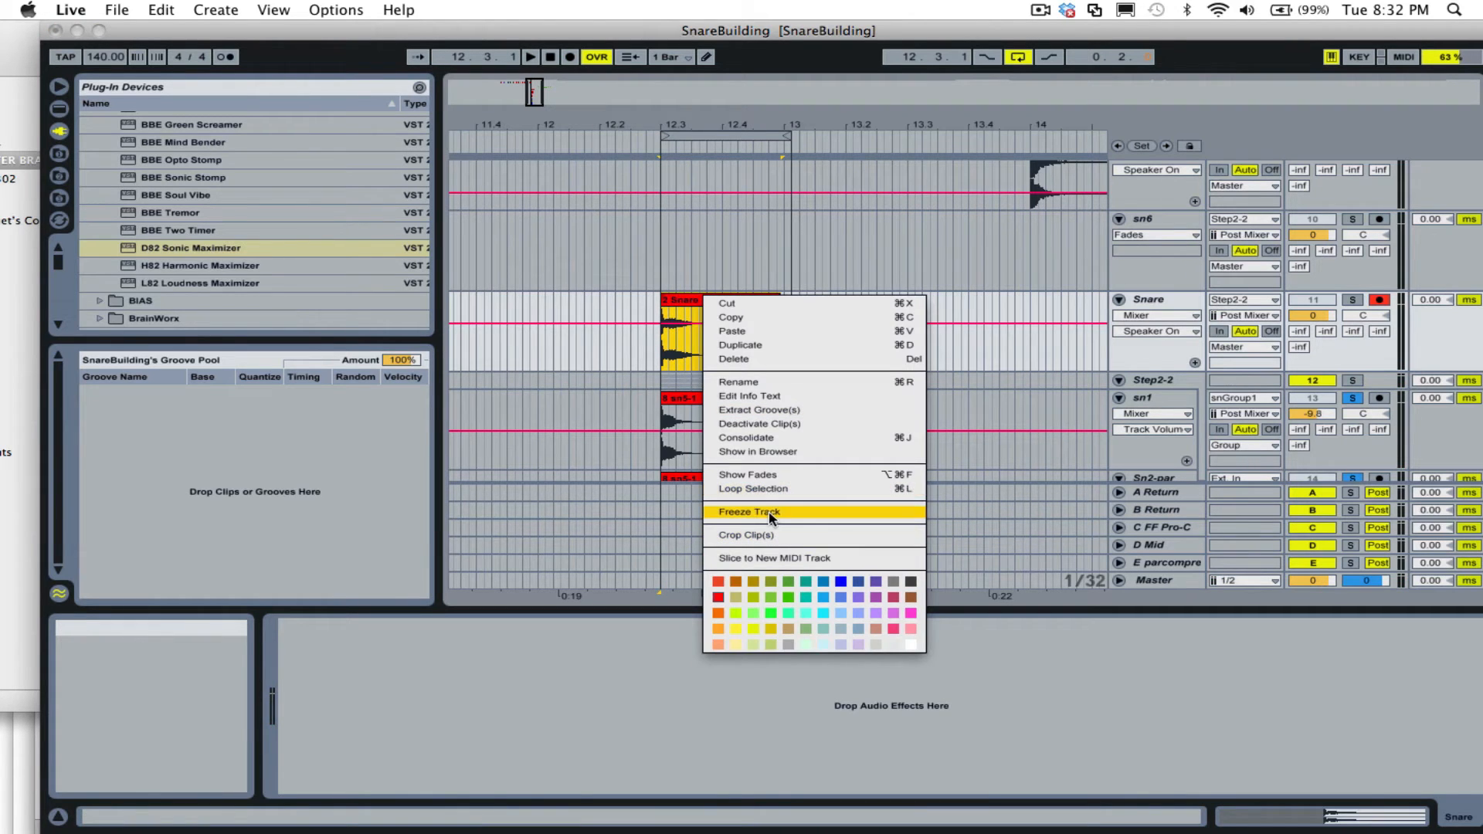
left_click(747, 474)
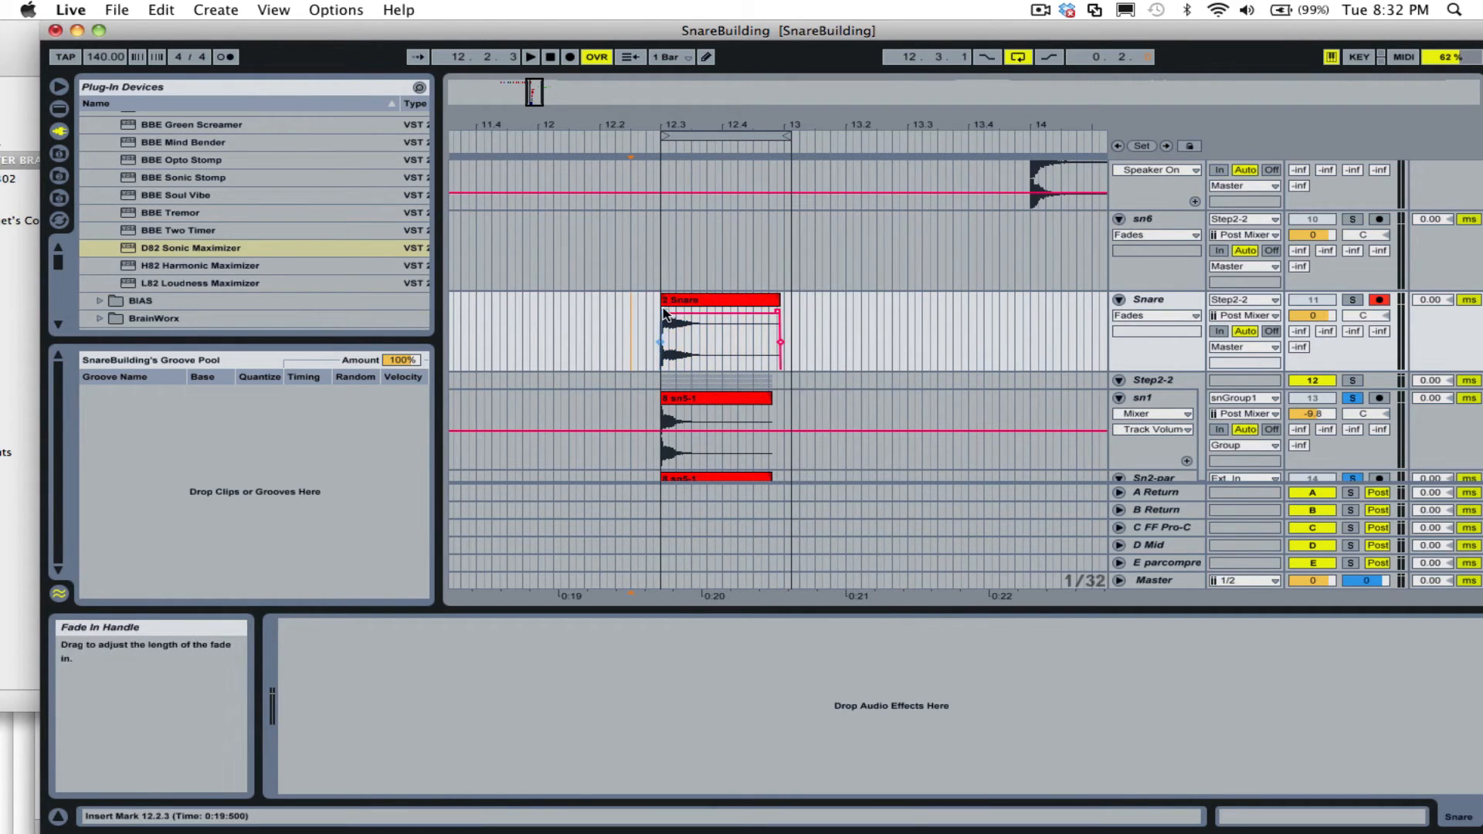
left_click(692, 304)
double_click(692, 304)
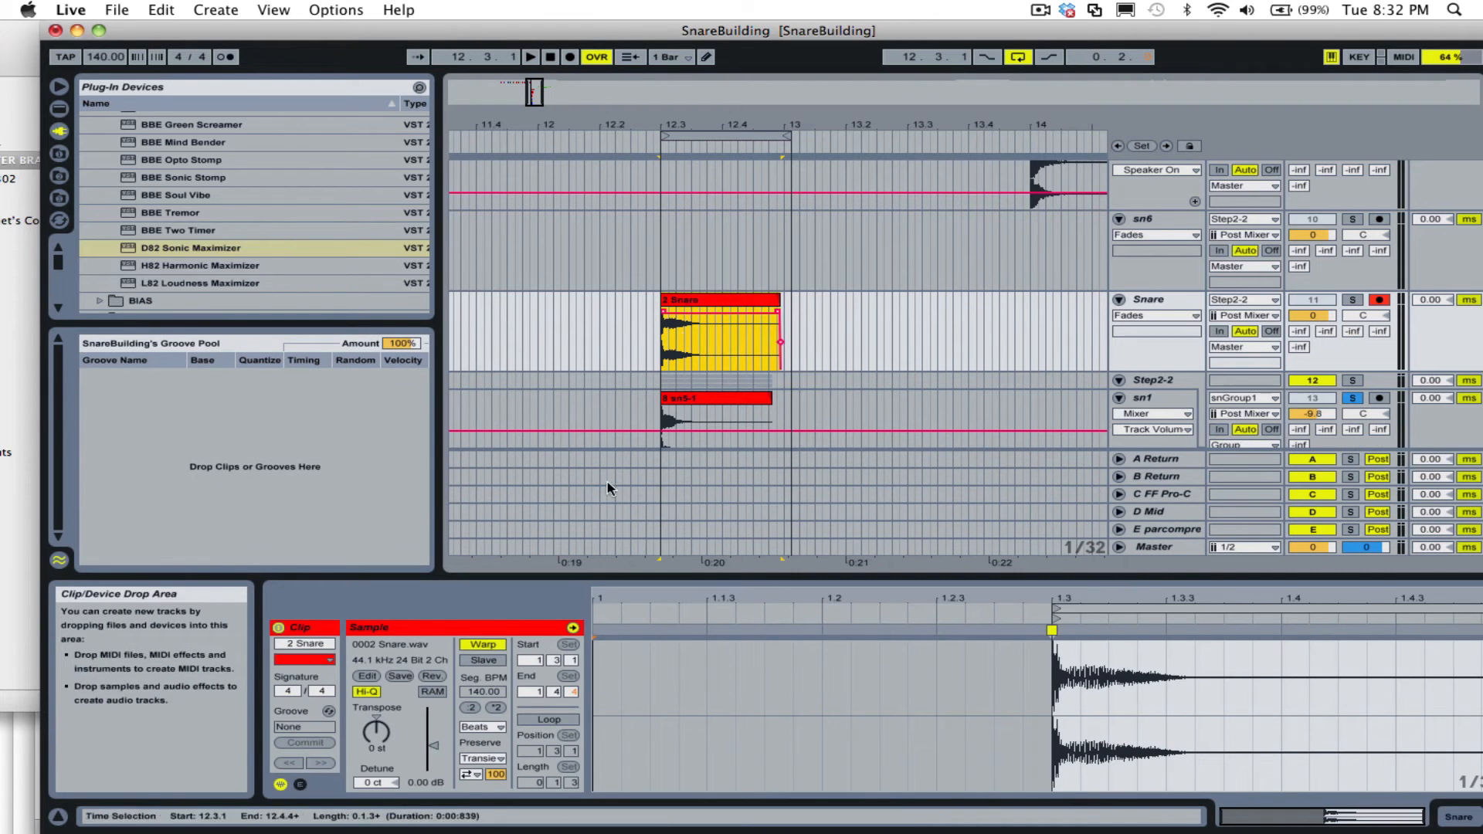
left_click(483, 644)
Disarm and solo the Snare track, and play back the newly recorded clip.
left_click(1356, 302)
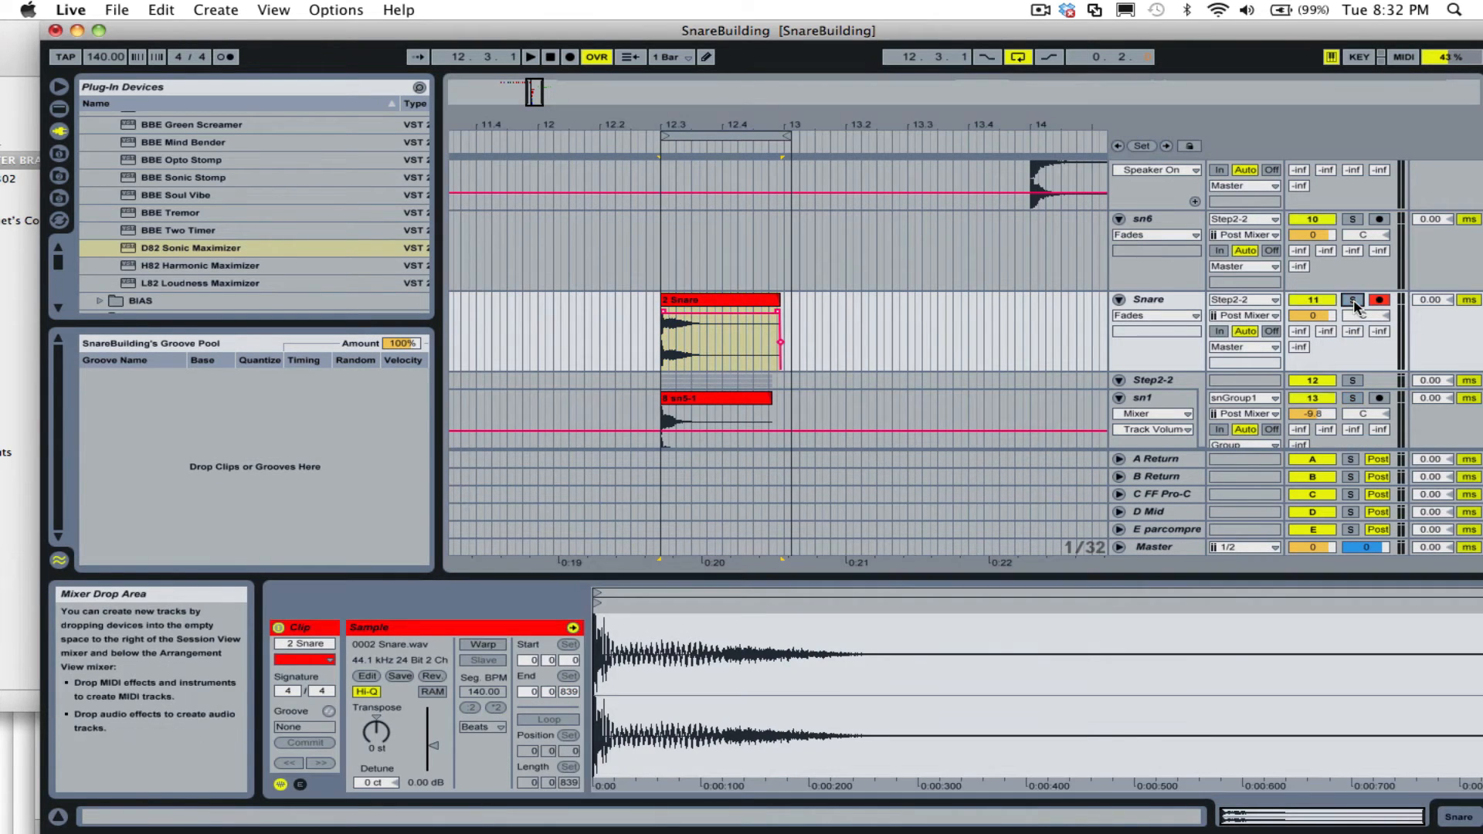
key("space")
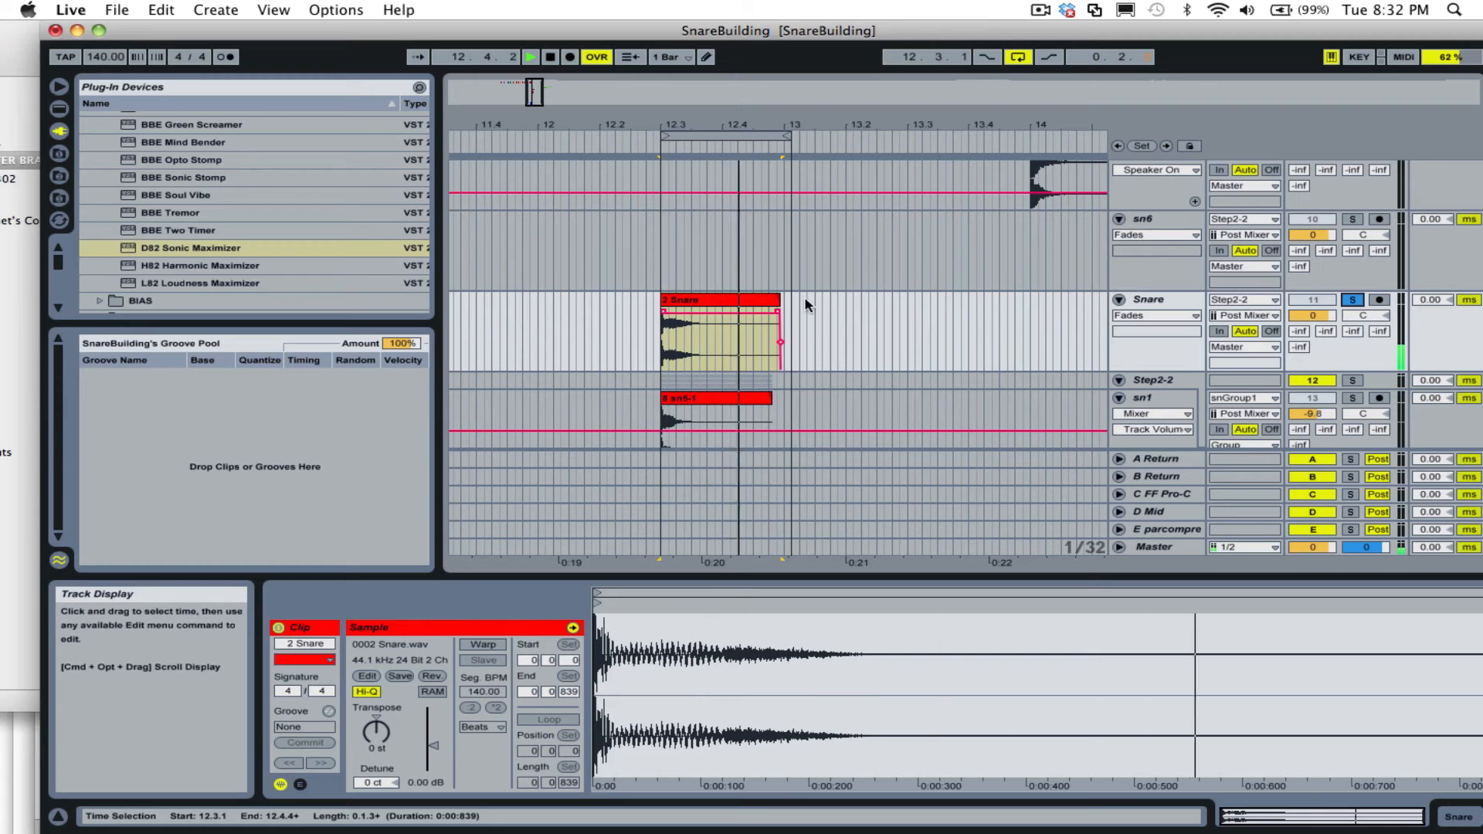
Audition the recorded Snare clip and compare its waveform closely with the sn1 and Sn2-par clips at 12.3.
key("space")
scroll(824, 346, "up", 10)
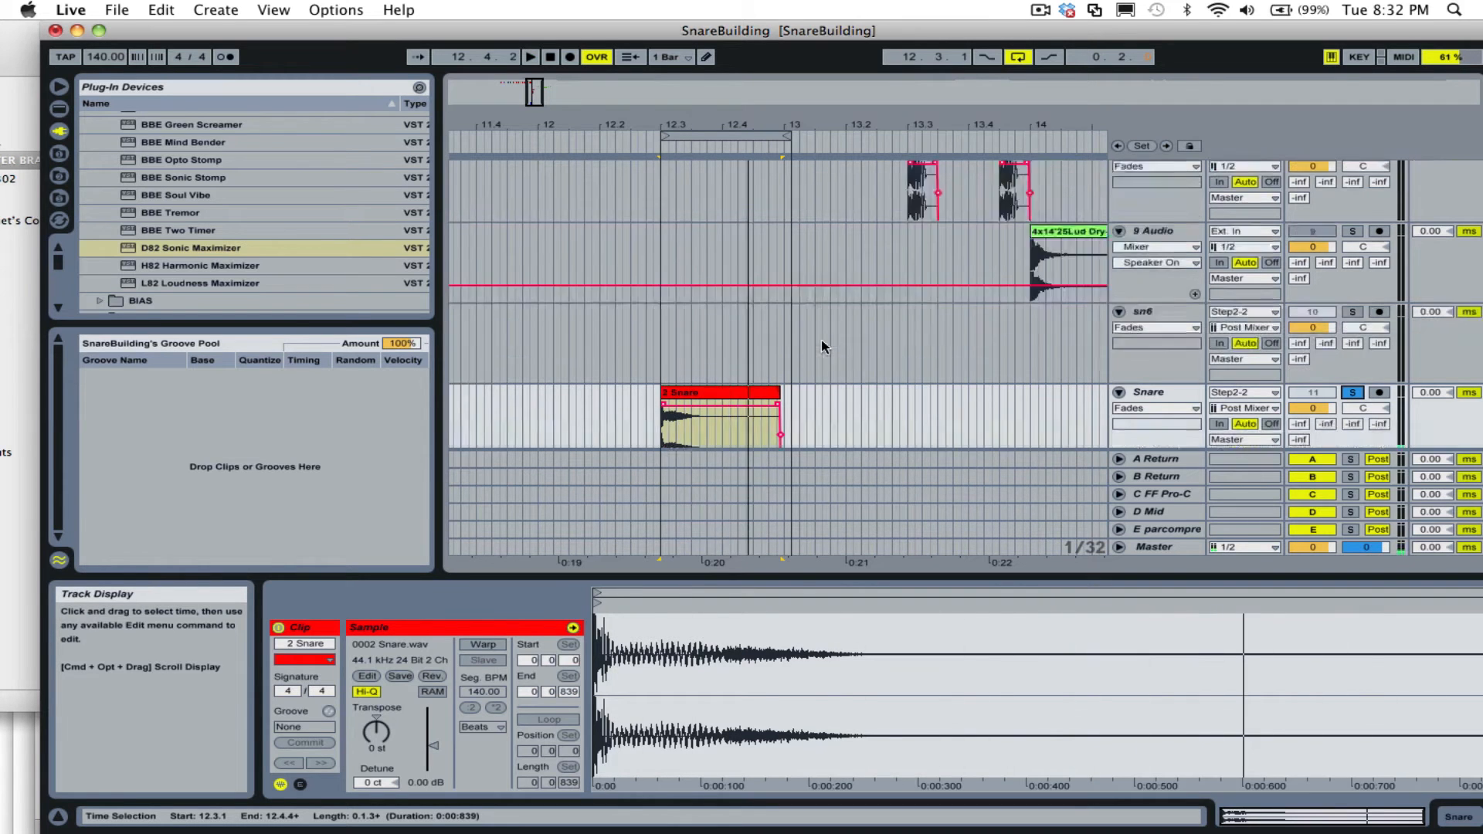
scroll(824, 346, "up", 2)
key("space")
scroll(804, 345, "down", 10)
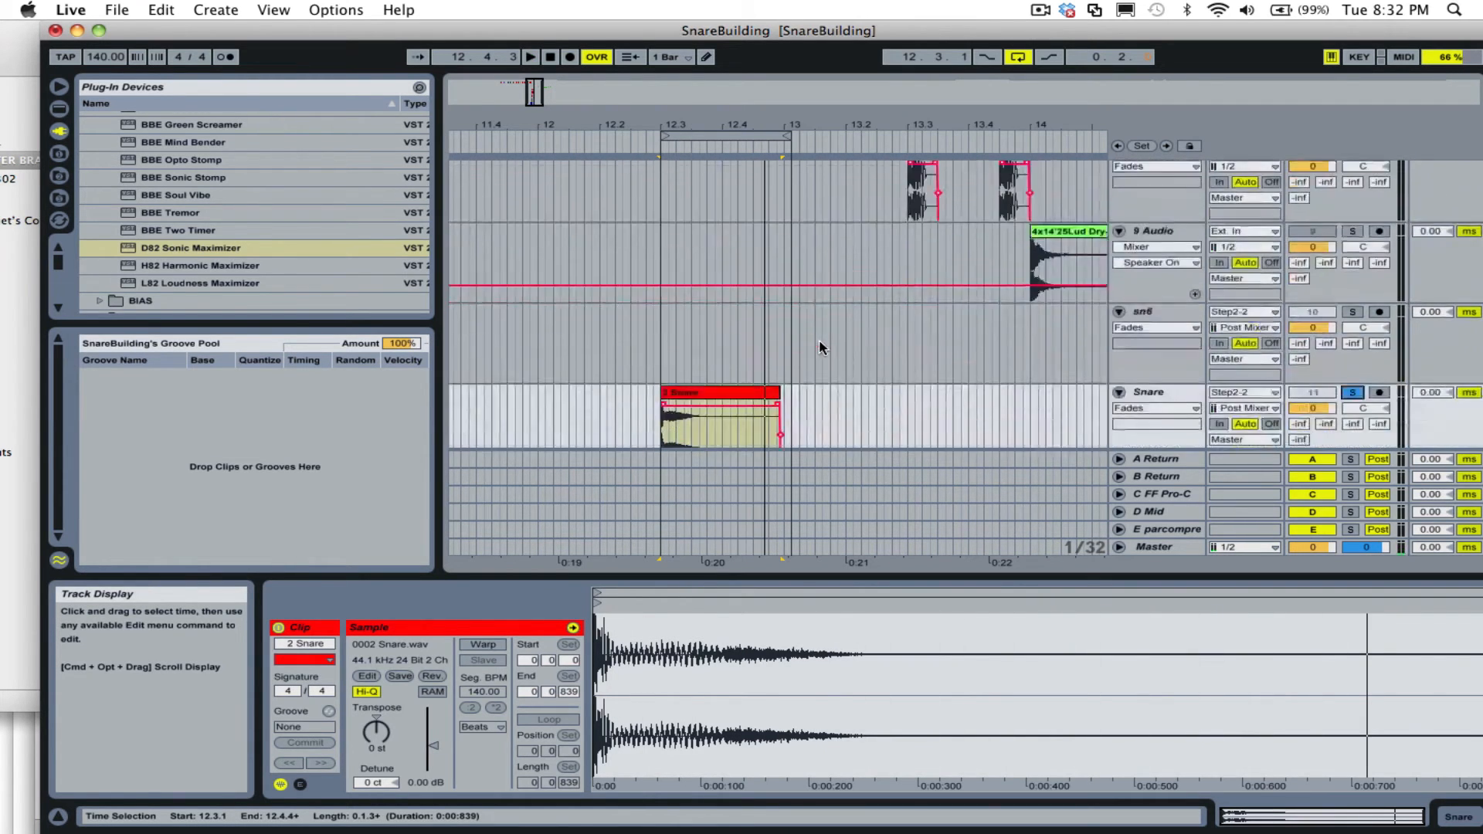
left_click_drag(683, 119, 787, 117)
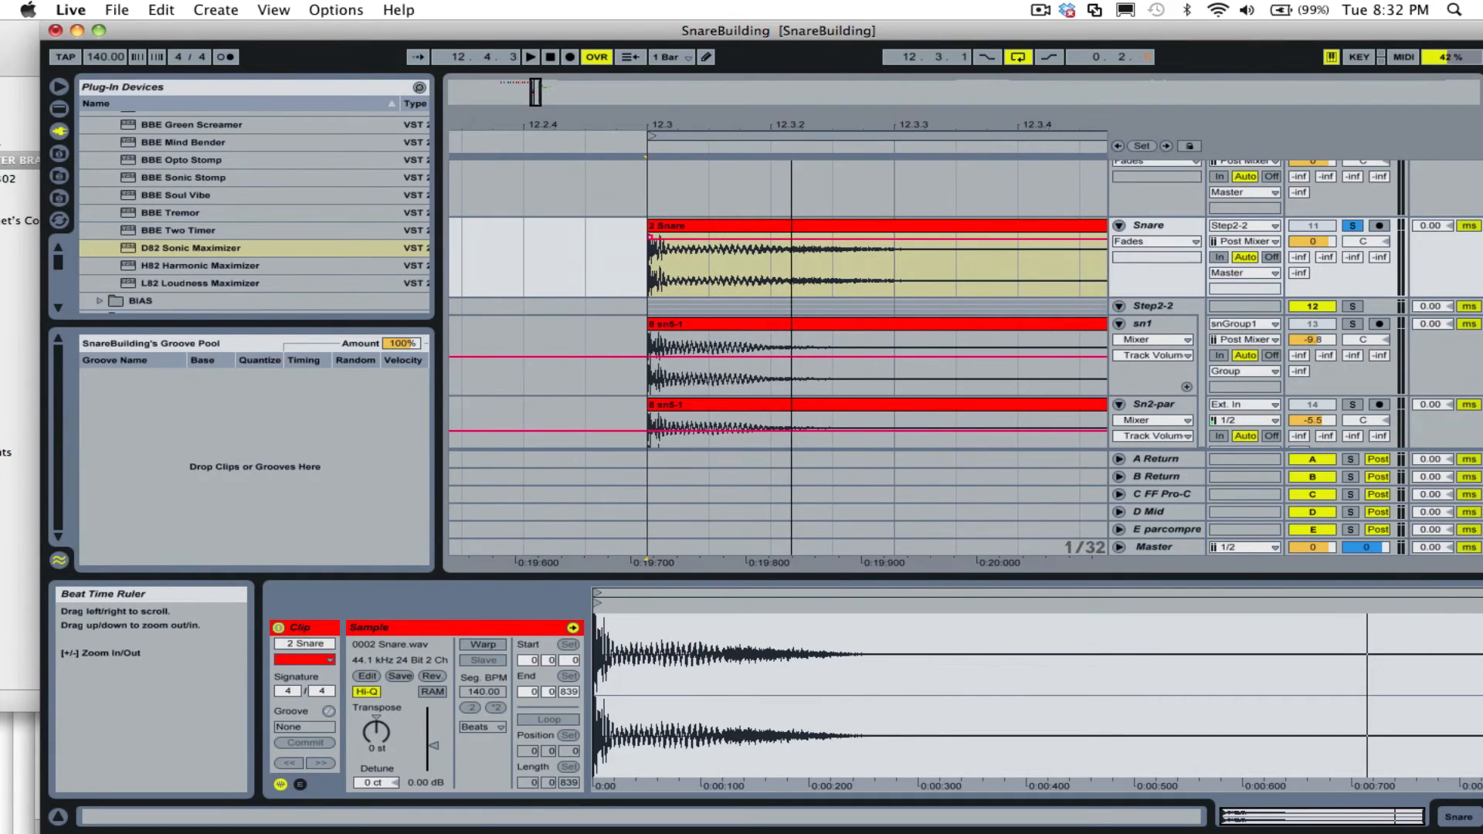
left_click_drag(679, 118, 646, 130)
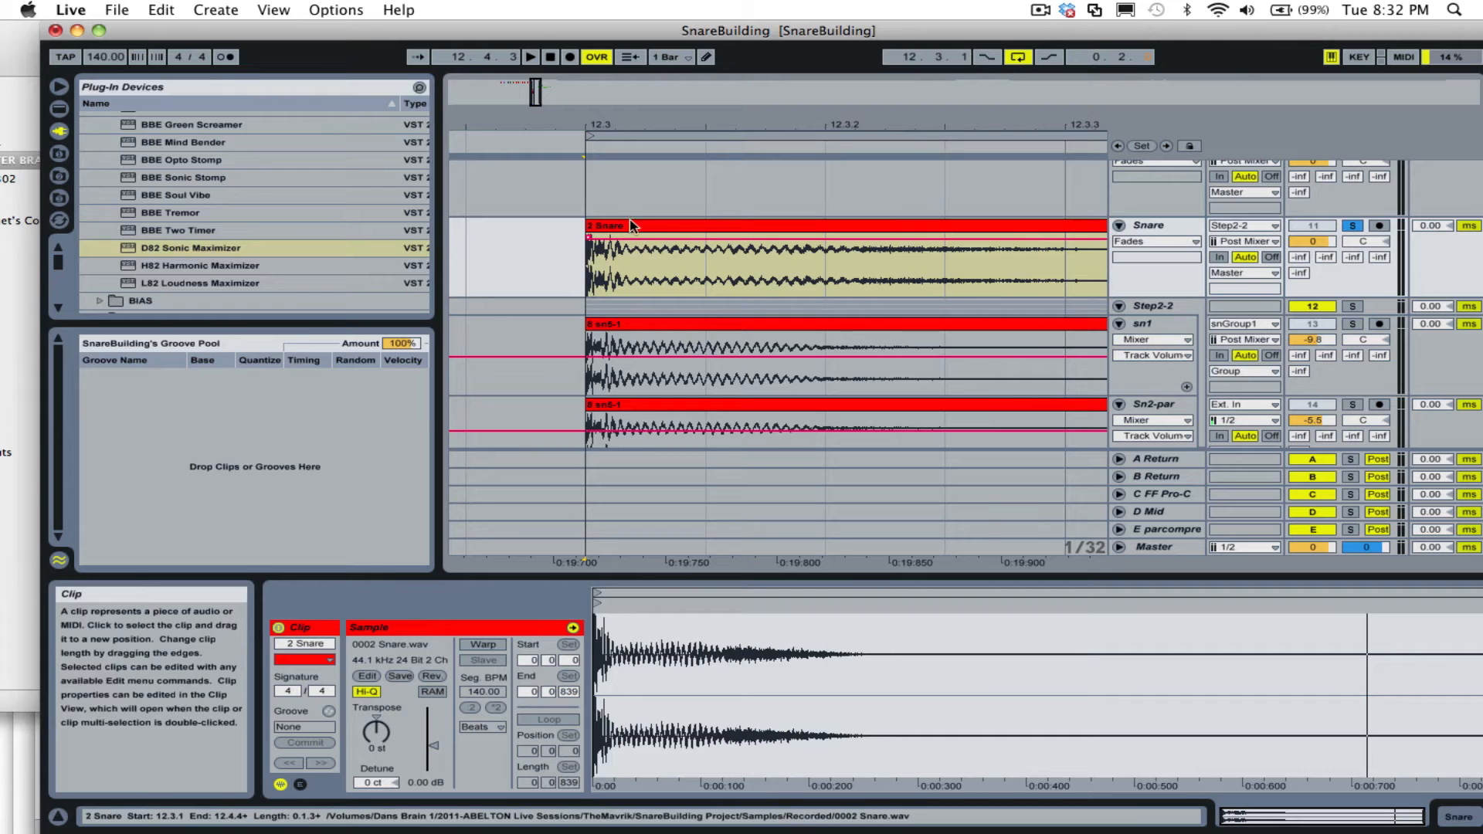
left_click_drag(671, 122, 670, 177)
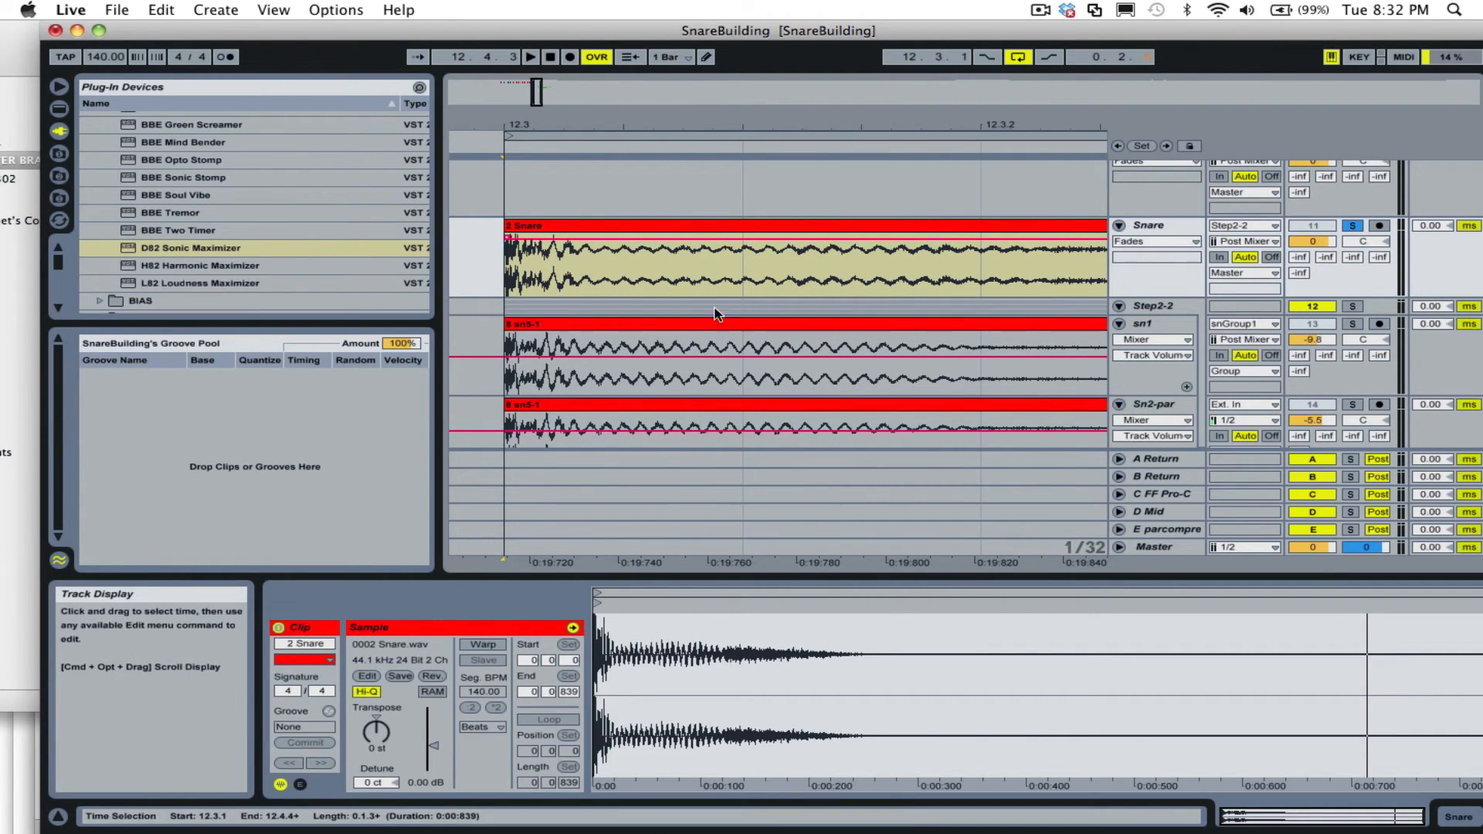
left_click_drag(599, 125, 599, 69)
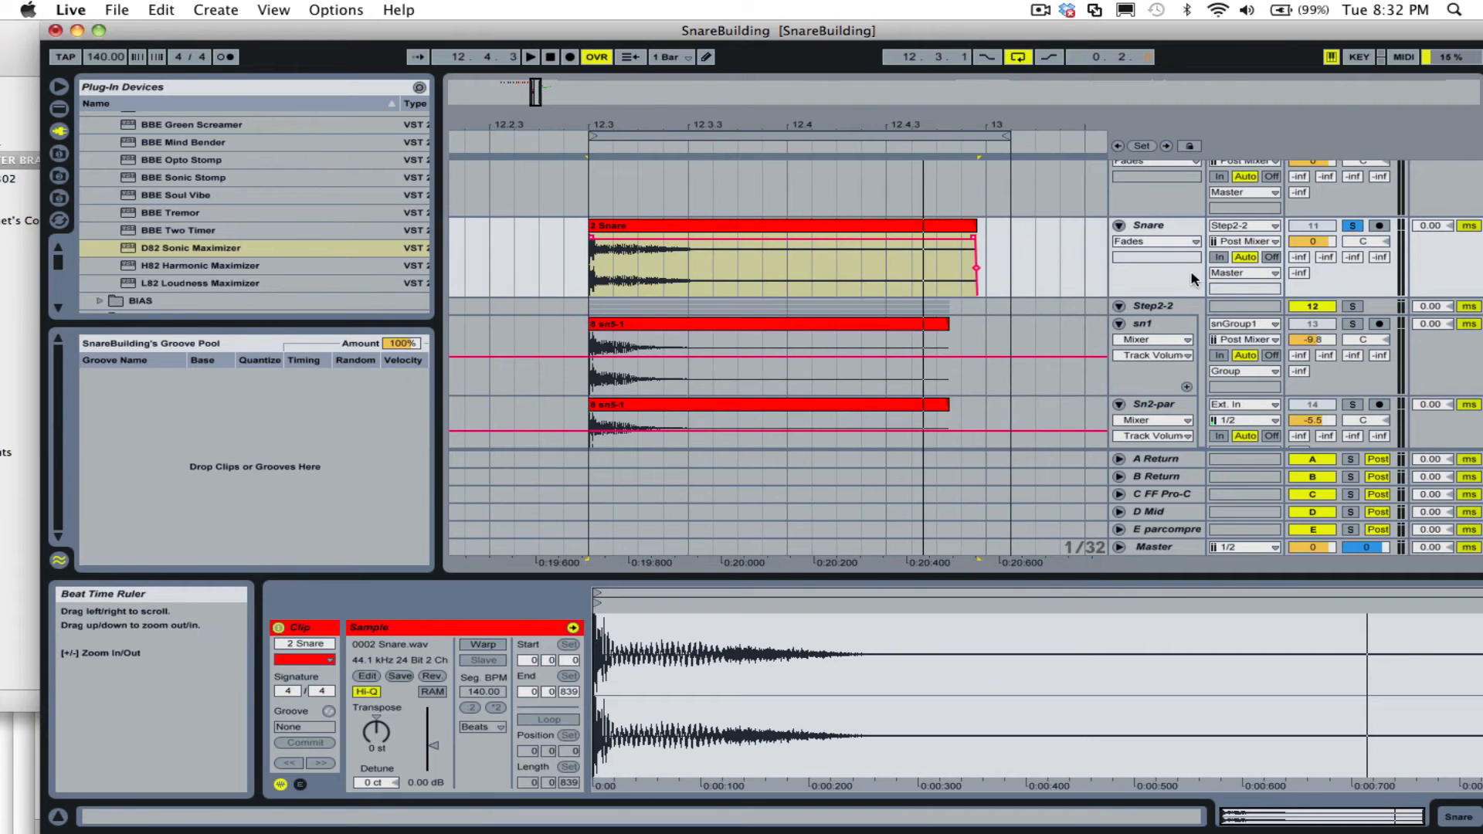
Unsolo the Snare track and inspect the device chains of the laststep and laststep2 tracks around bar 14.
scroll(990, 255, "up", 3)
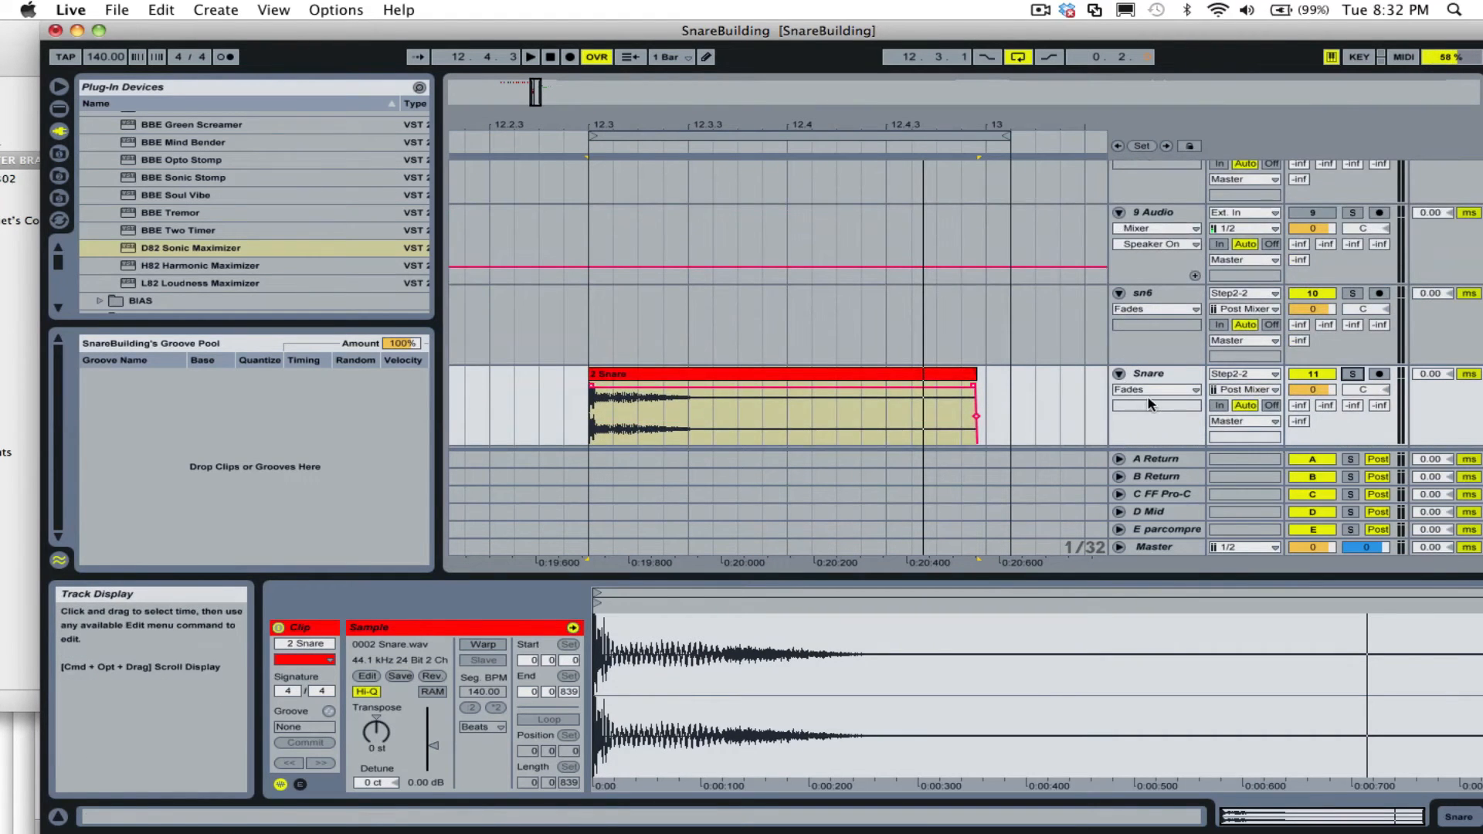
scroll(1091, 380, "up", 10)
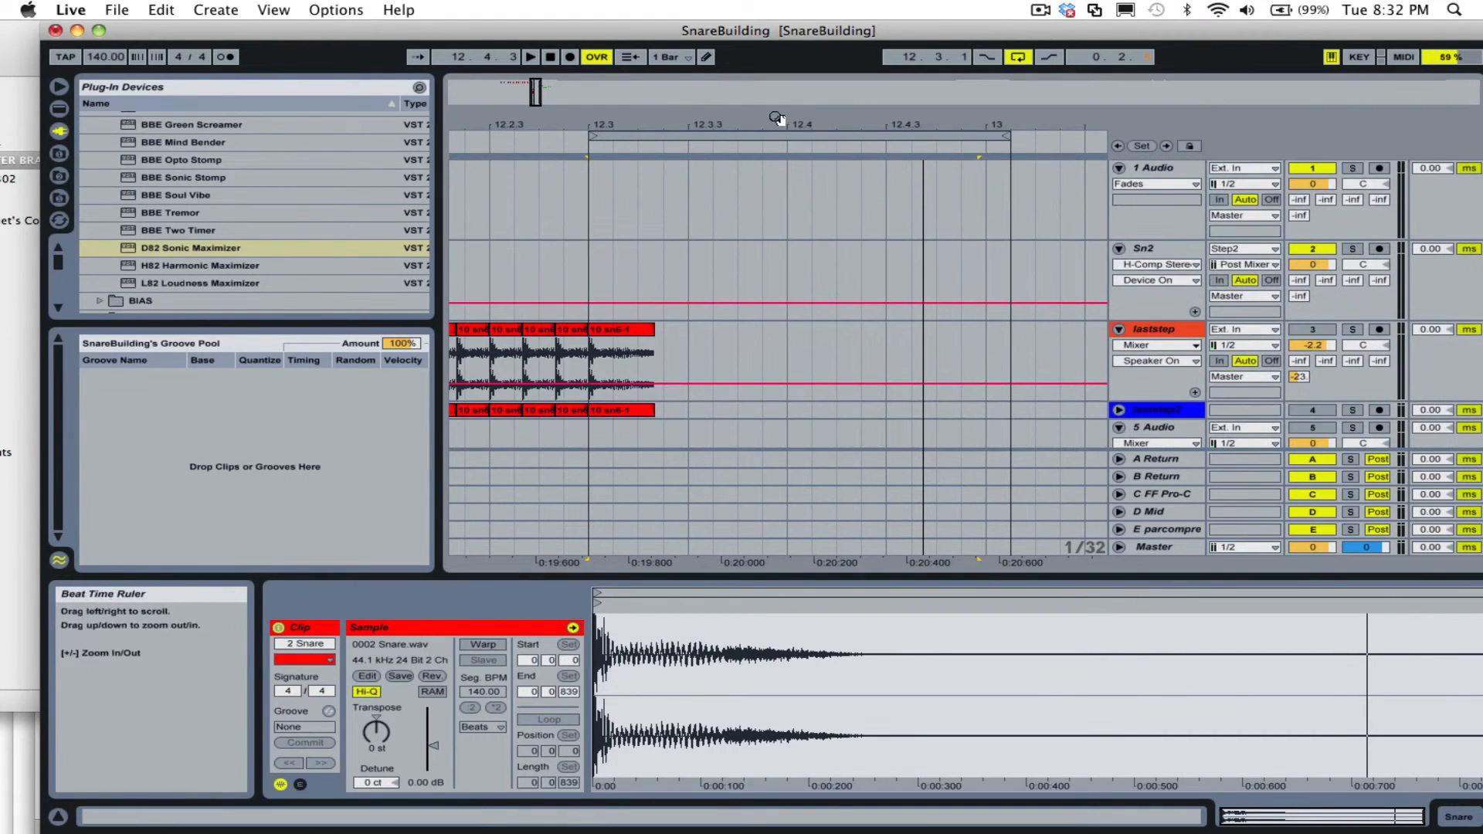
left_click_drag(776, 118, 787, 244)
scroll(786, 271, "down", 5)
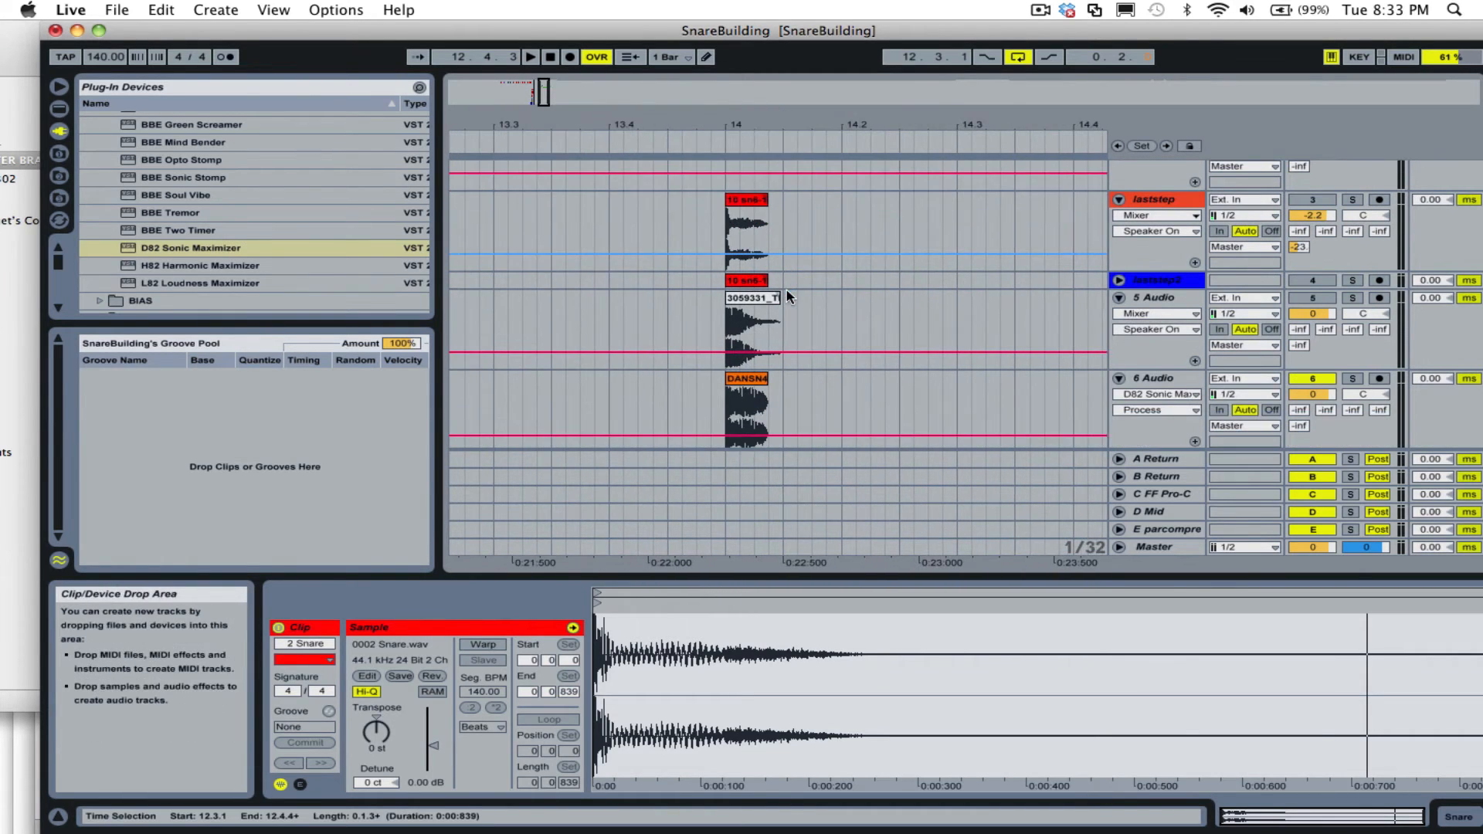
left_click_drag(782, 125, 781, 179)
left_click(1184, 206)
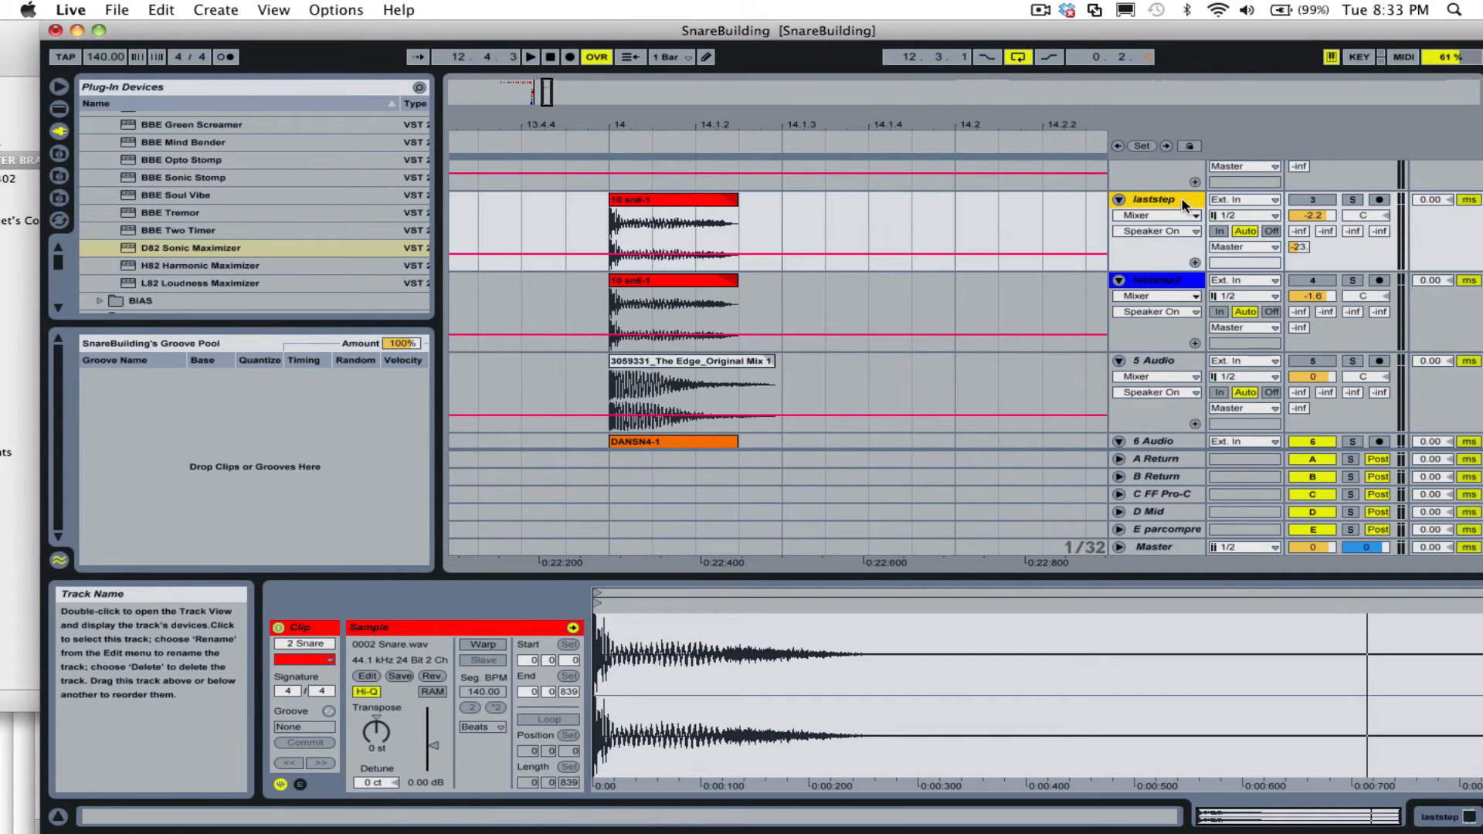
left_click(1157, 279)
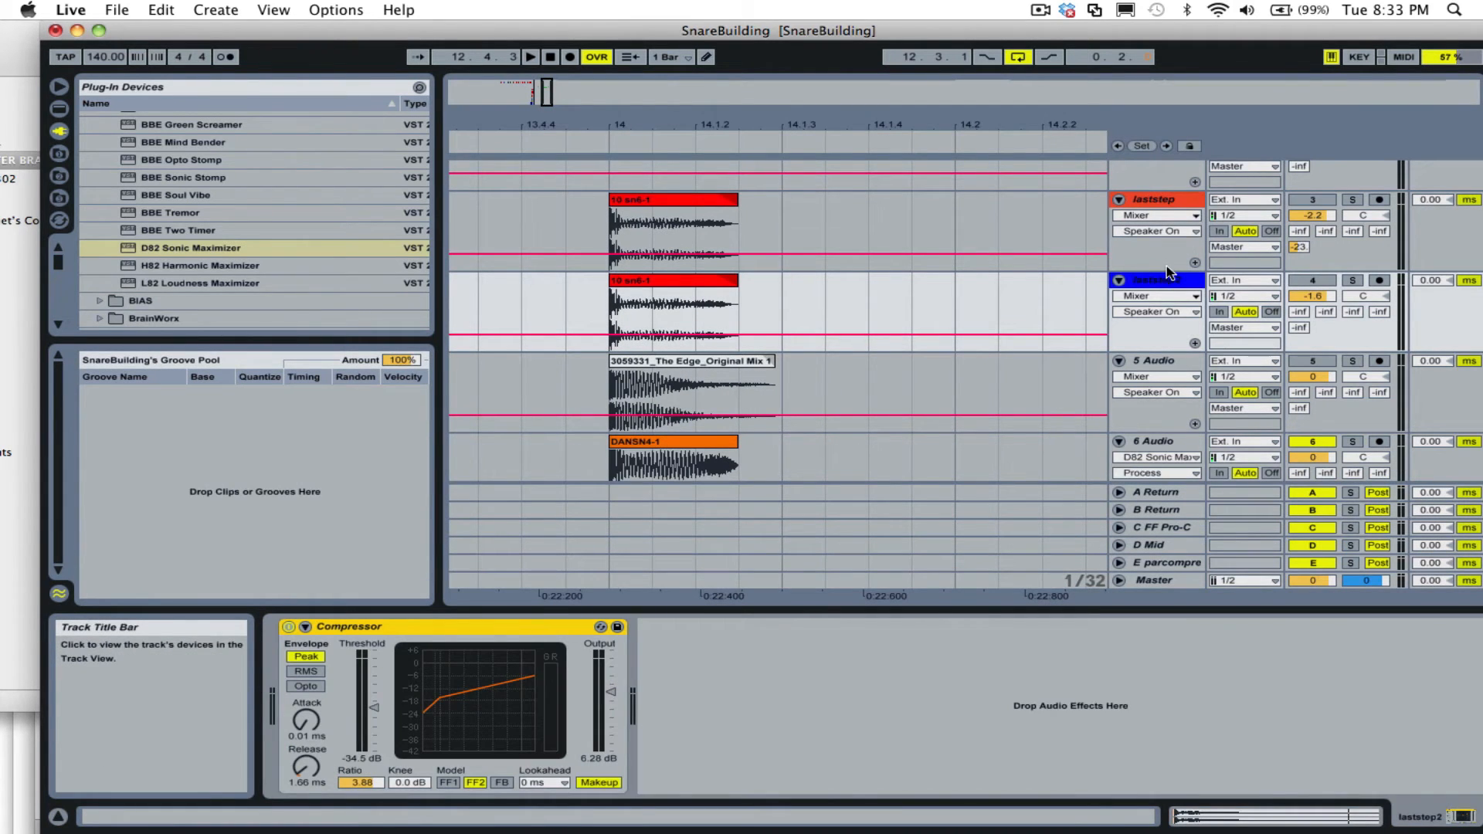
left_click(1148, 196)
left_click(1169, 278)
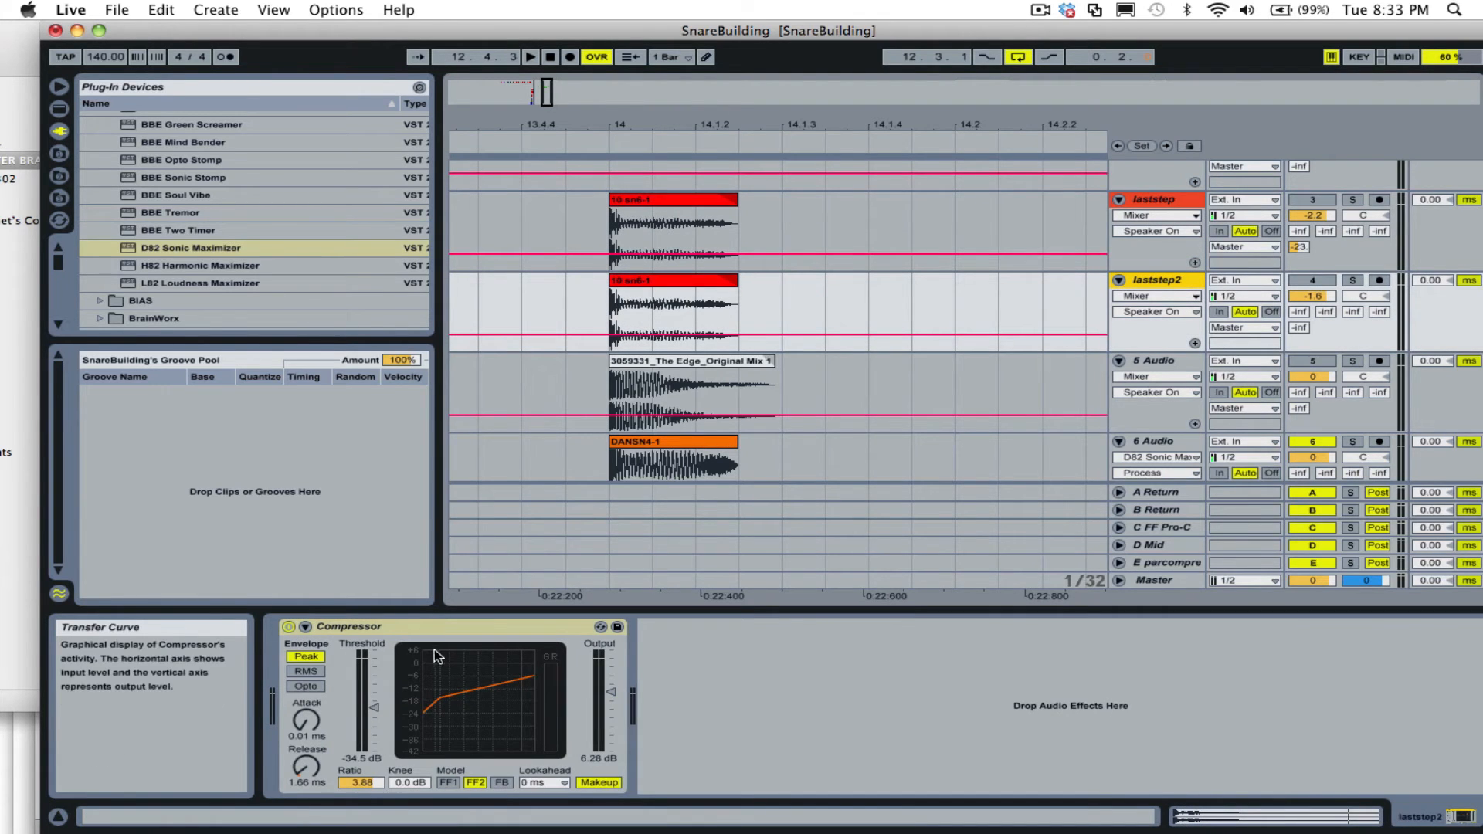
Solo laststep2 and laststep in turn and audition their sn6-1 clips at bar 14.
left_click(679, 289)
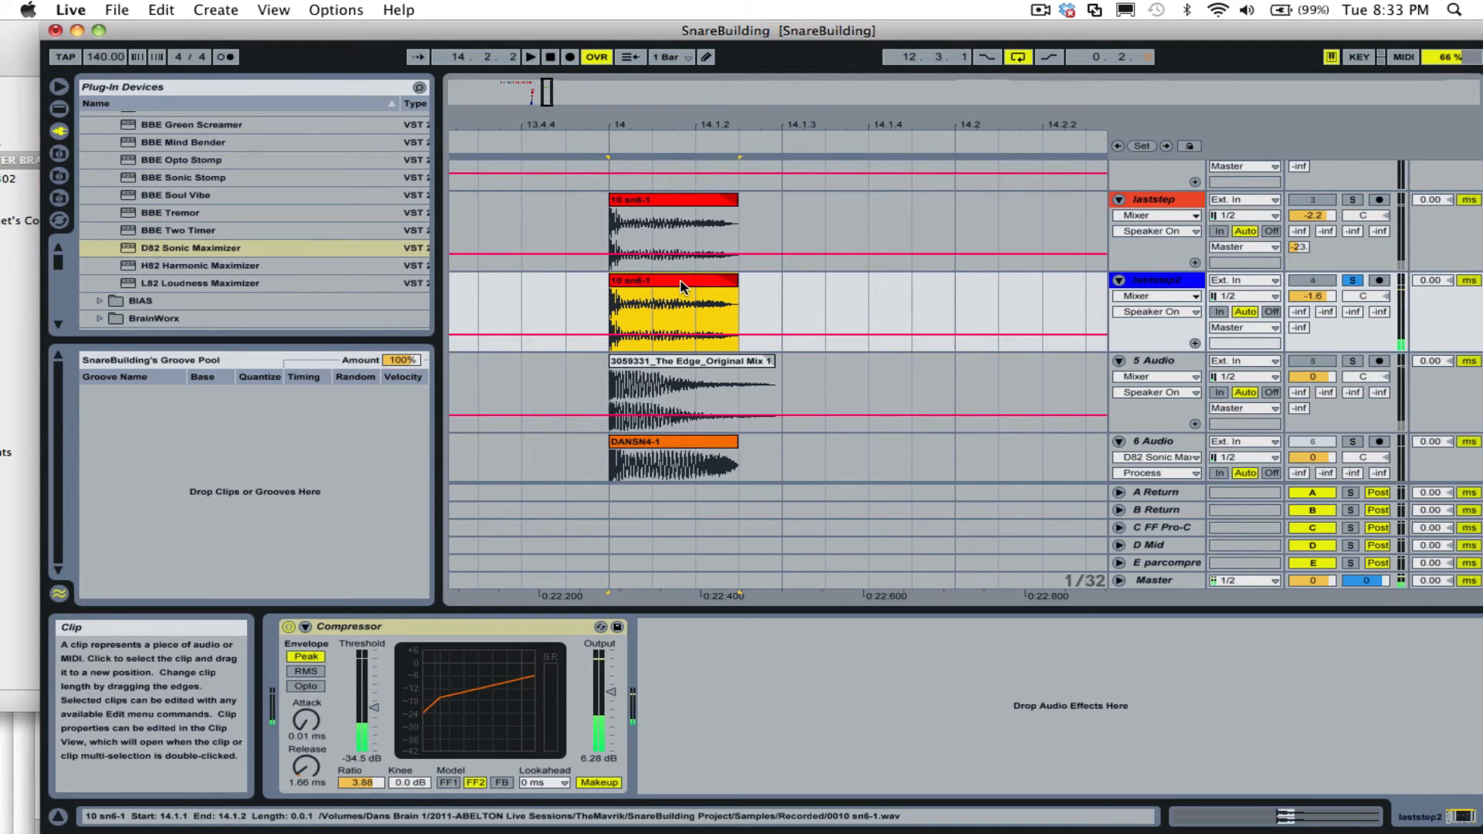
left_click(1359, 279)
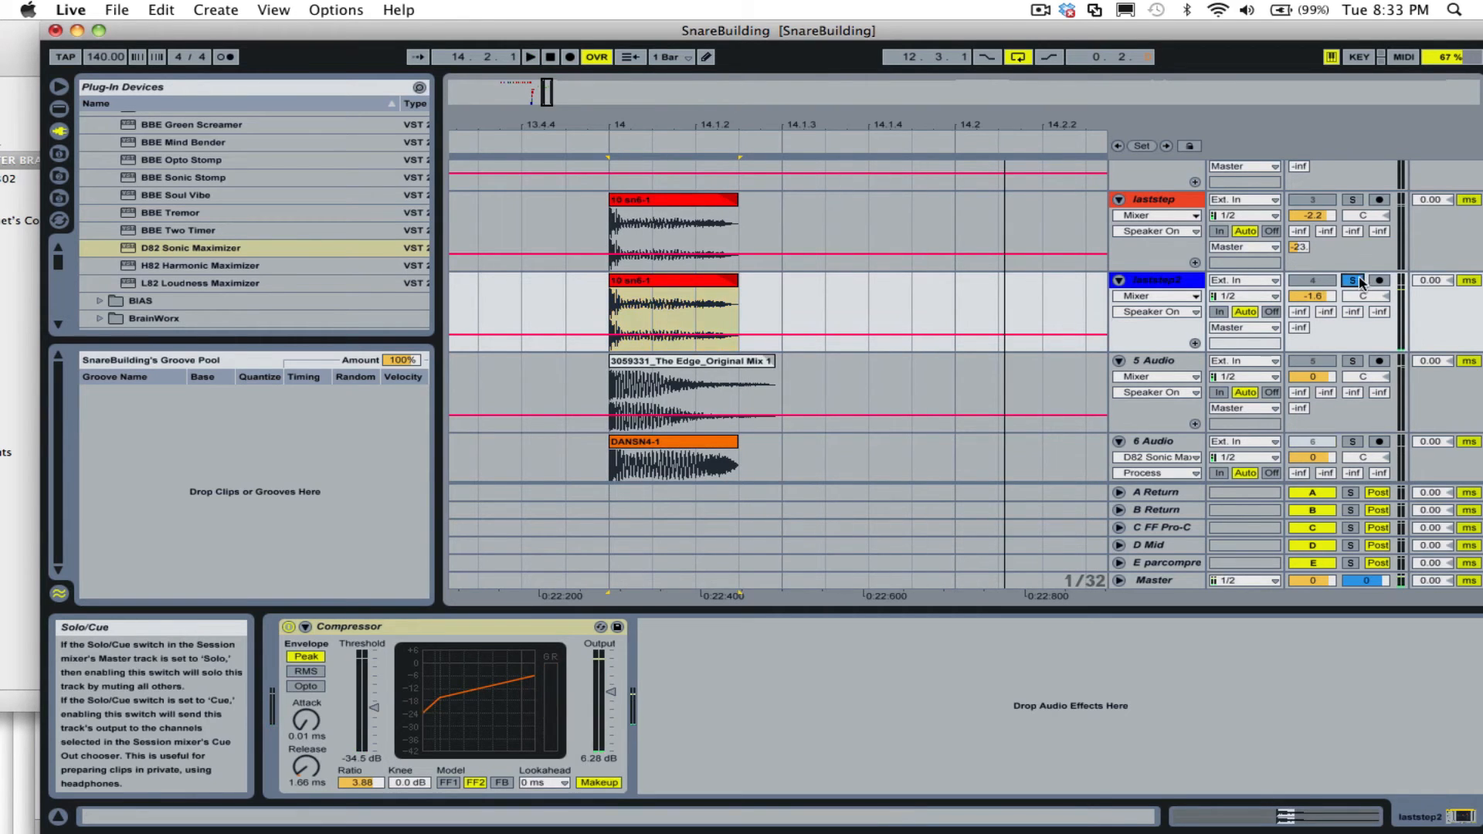
left_click(1353, 199)
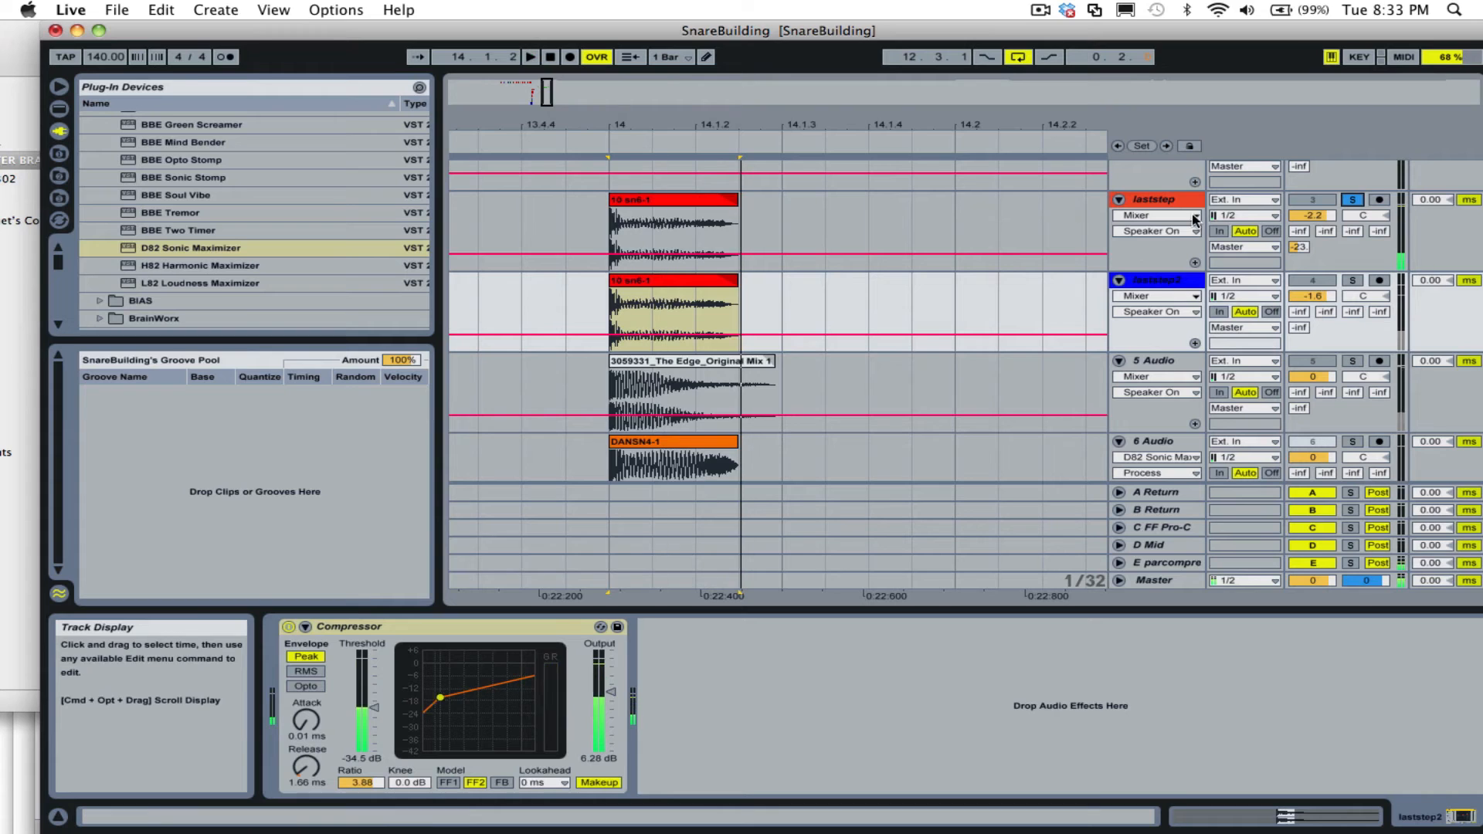
left_click(1352, 281)
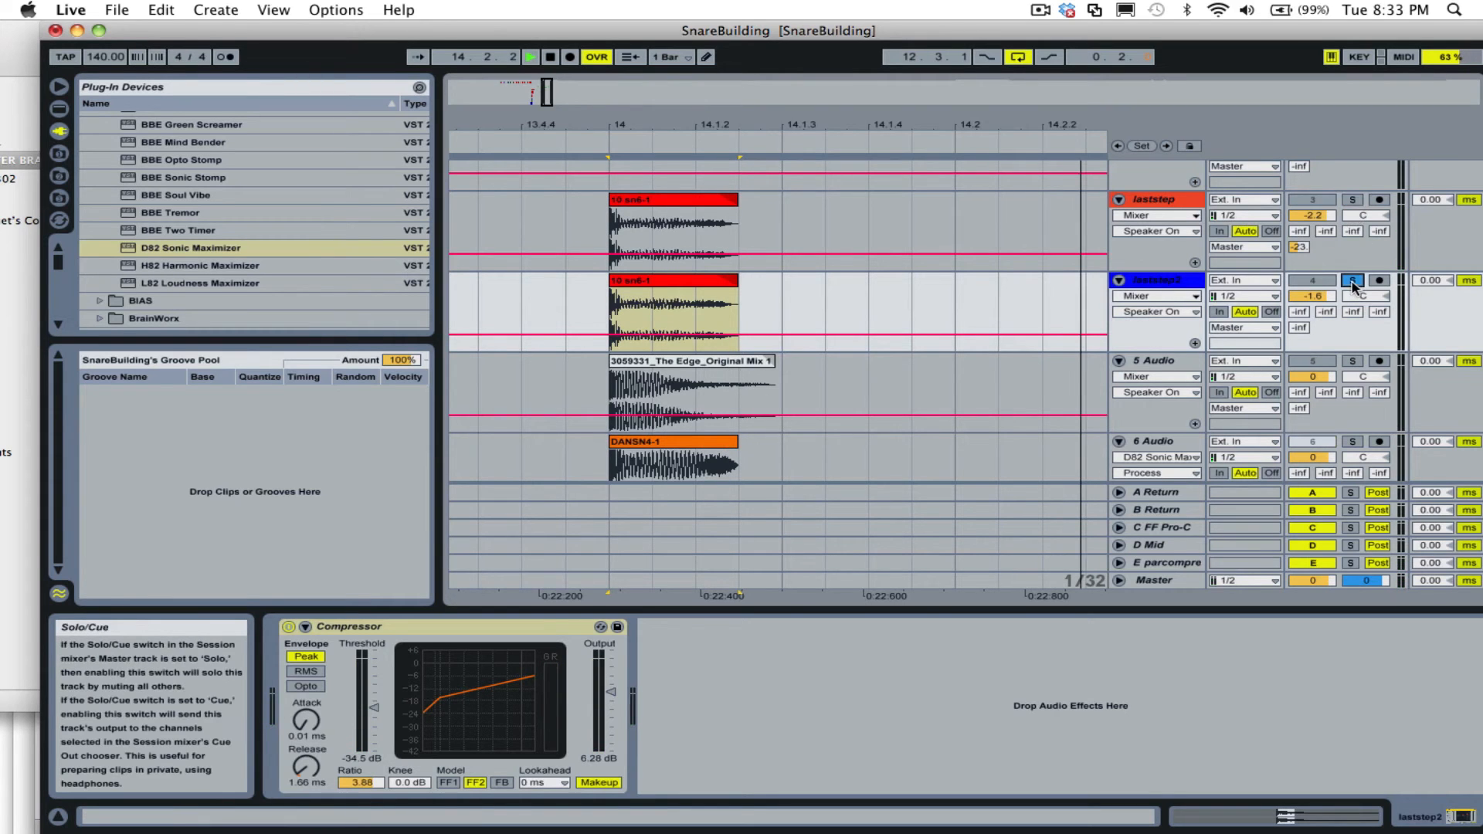
key("space")
Solo laststep in the mixer view and examine the Pro-Q curve and Compressor on the E-parcompression return.
key("Tab")
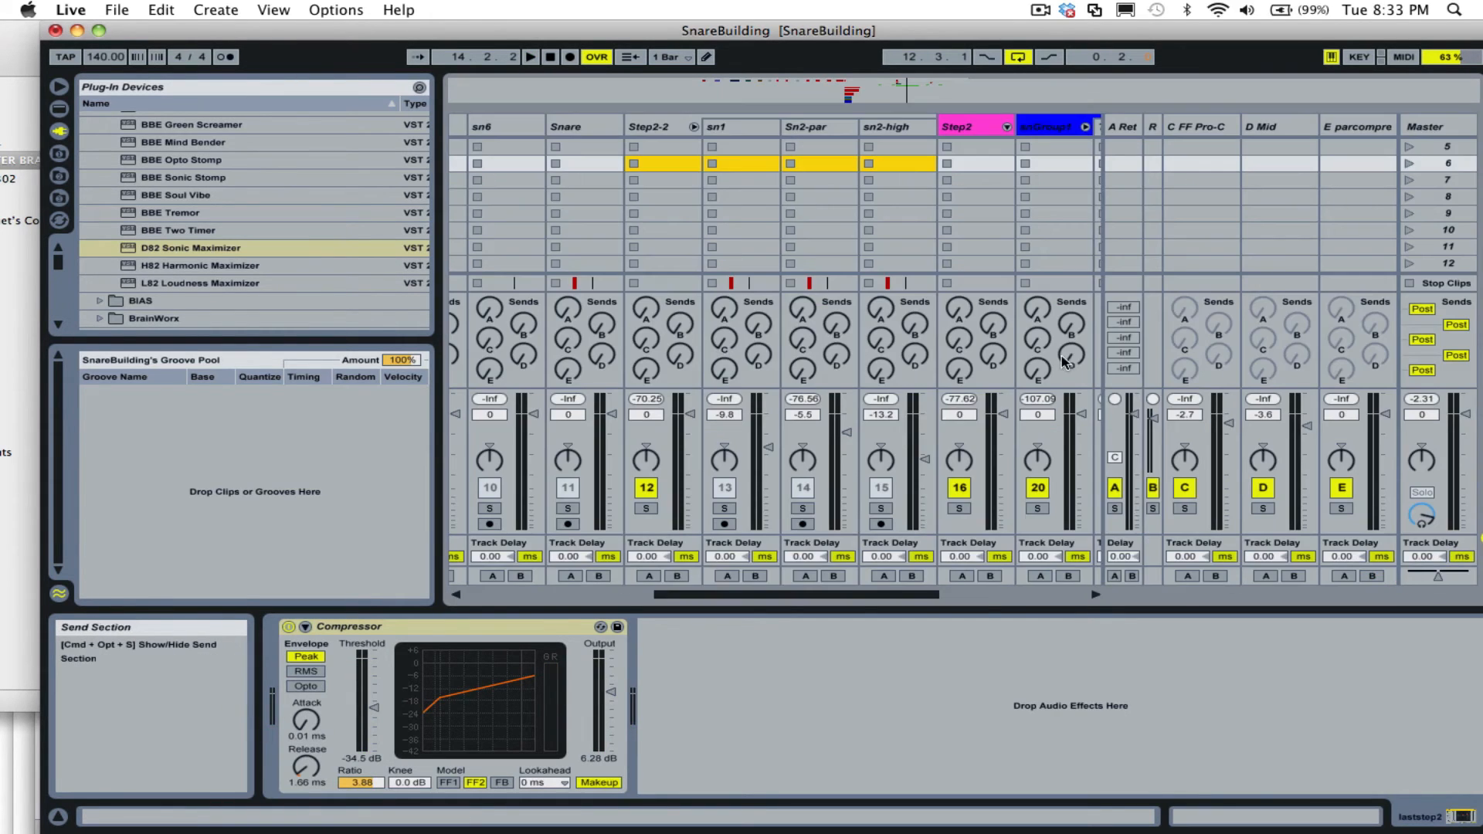
left_click_drag(849, 587, 673, 588)
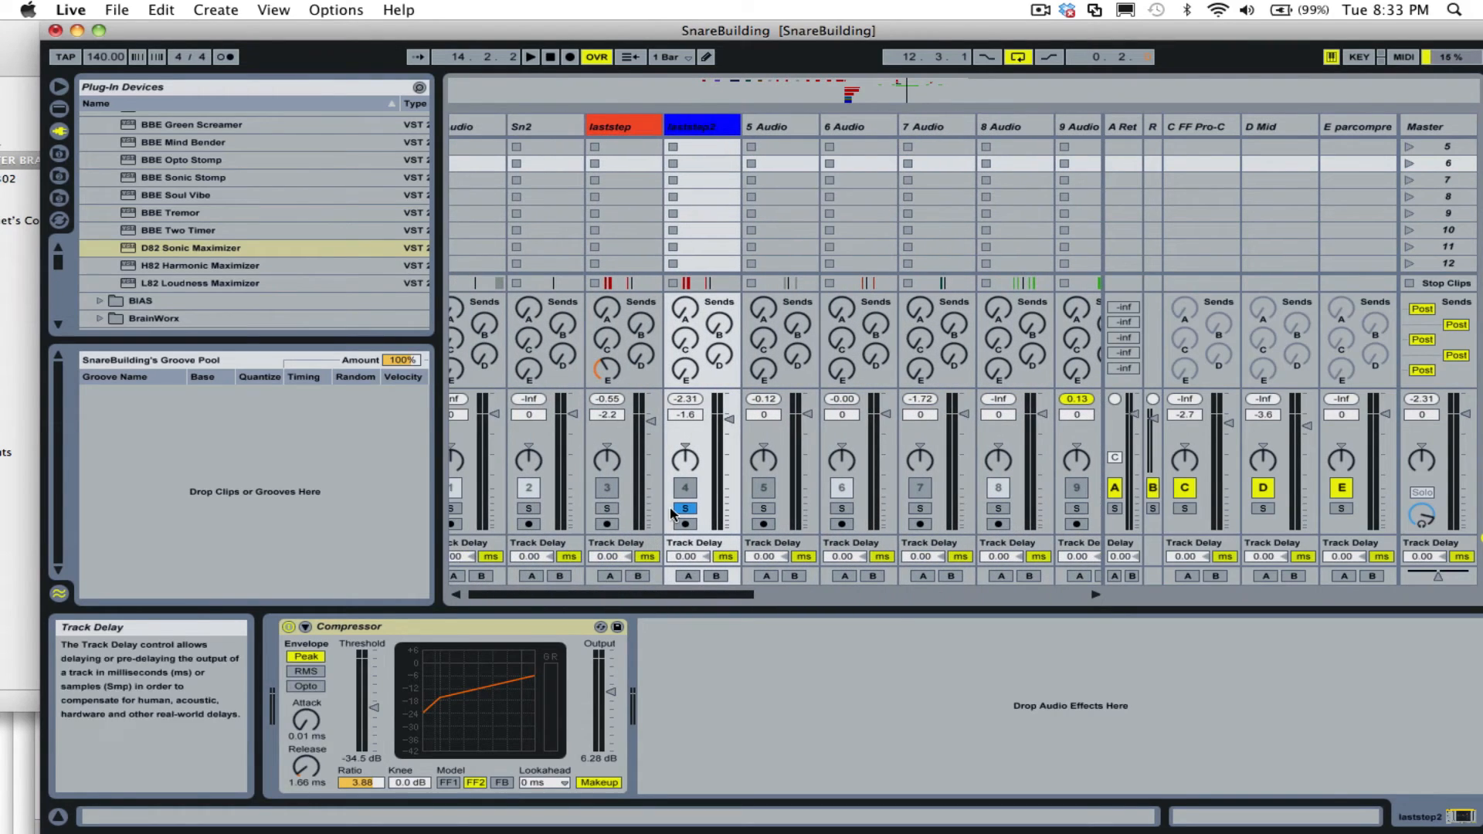
left_click(685, 508)
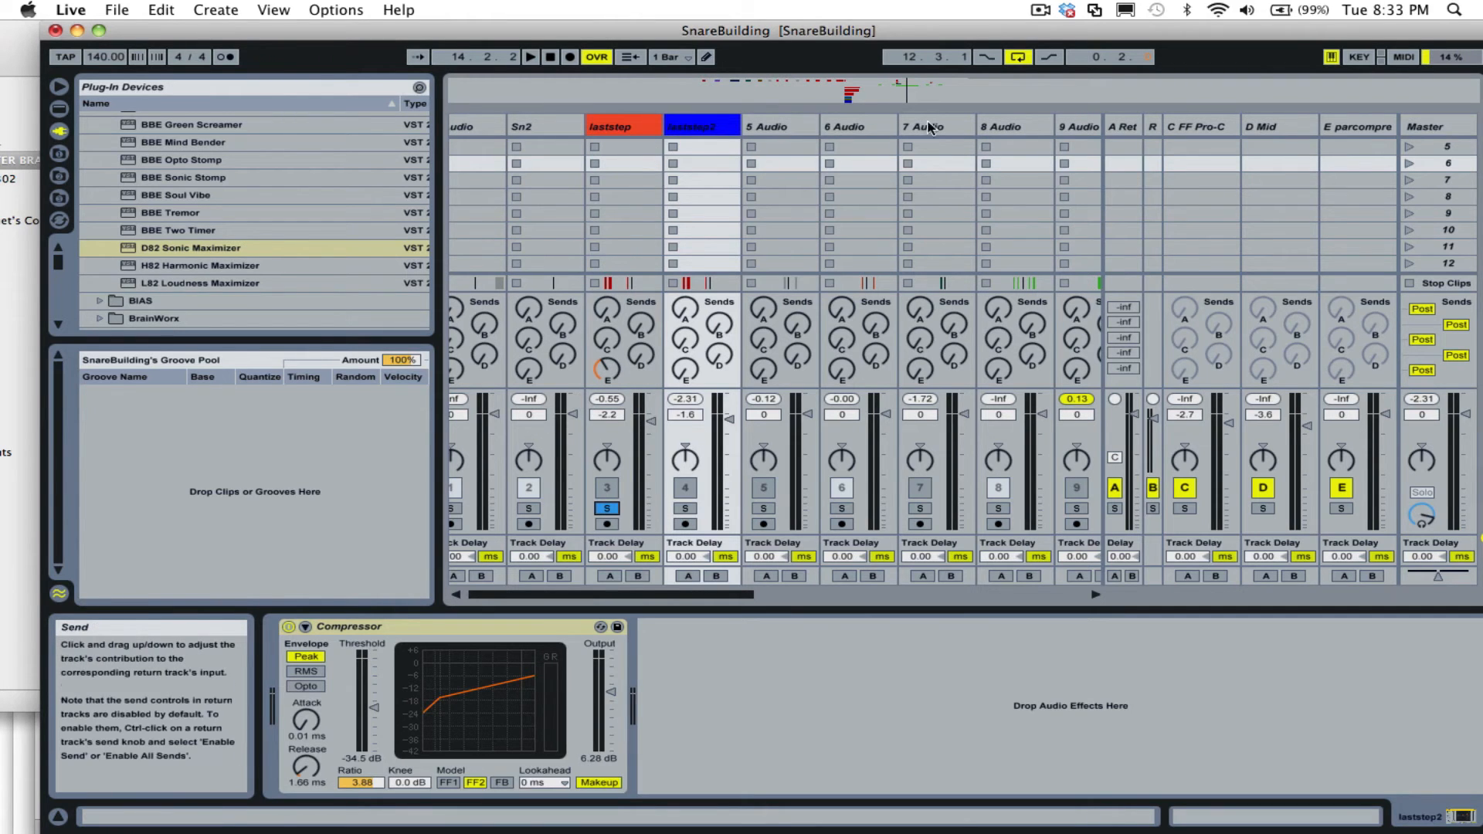
left_click(1359, 127)
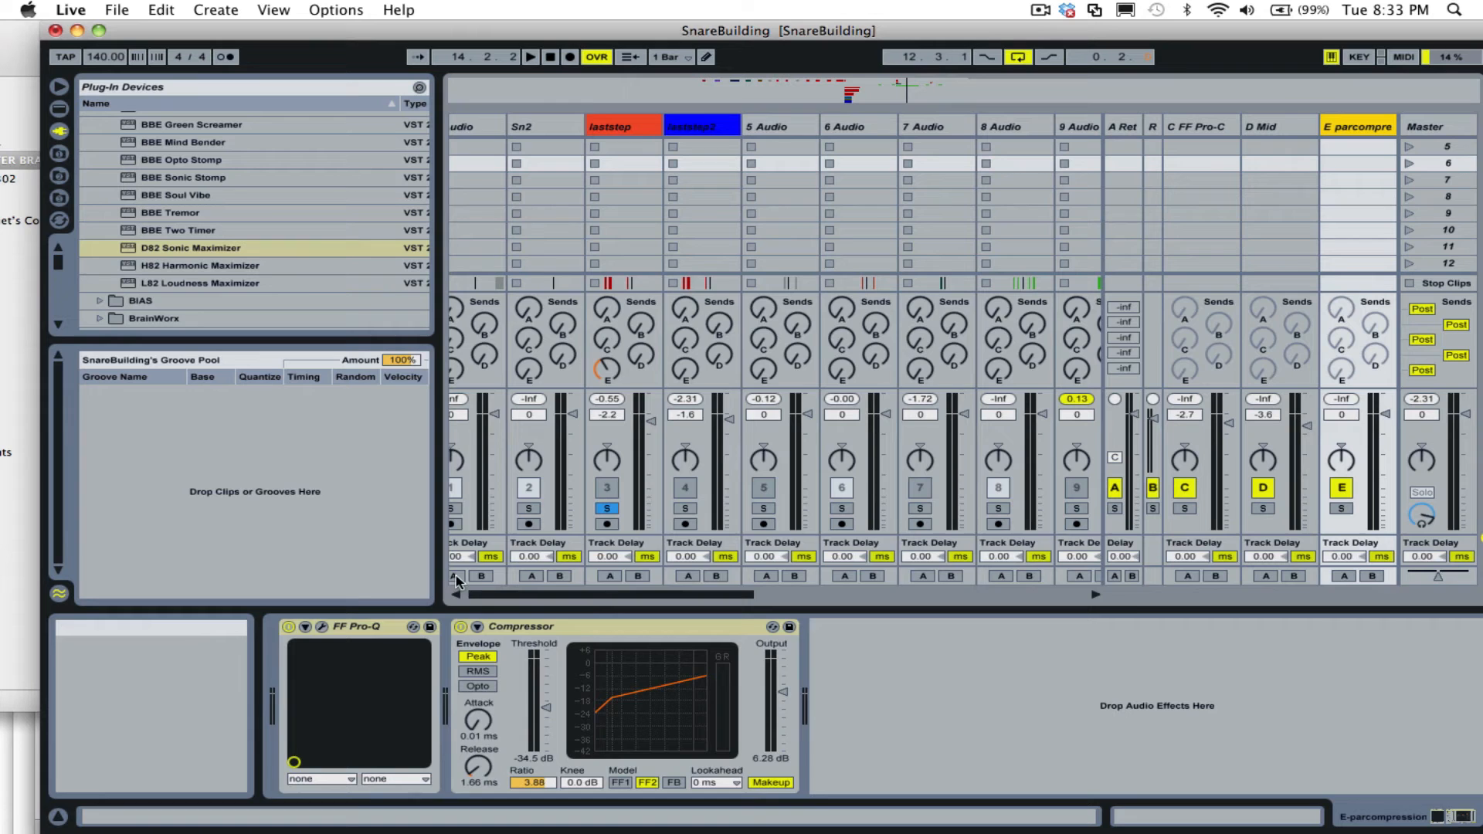
left_click(321, 627)
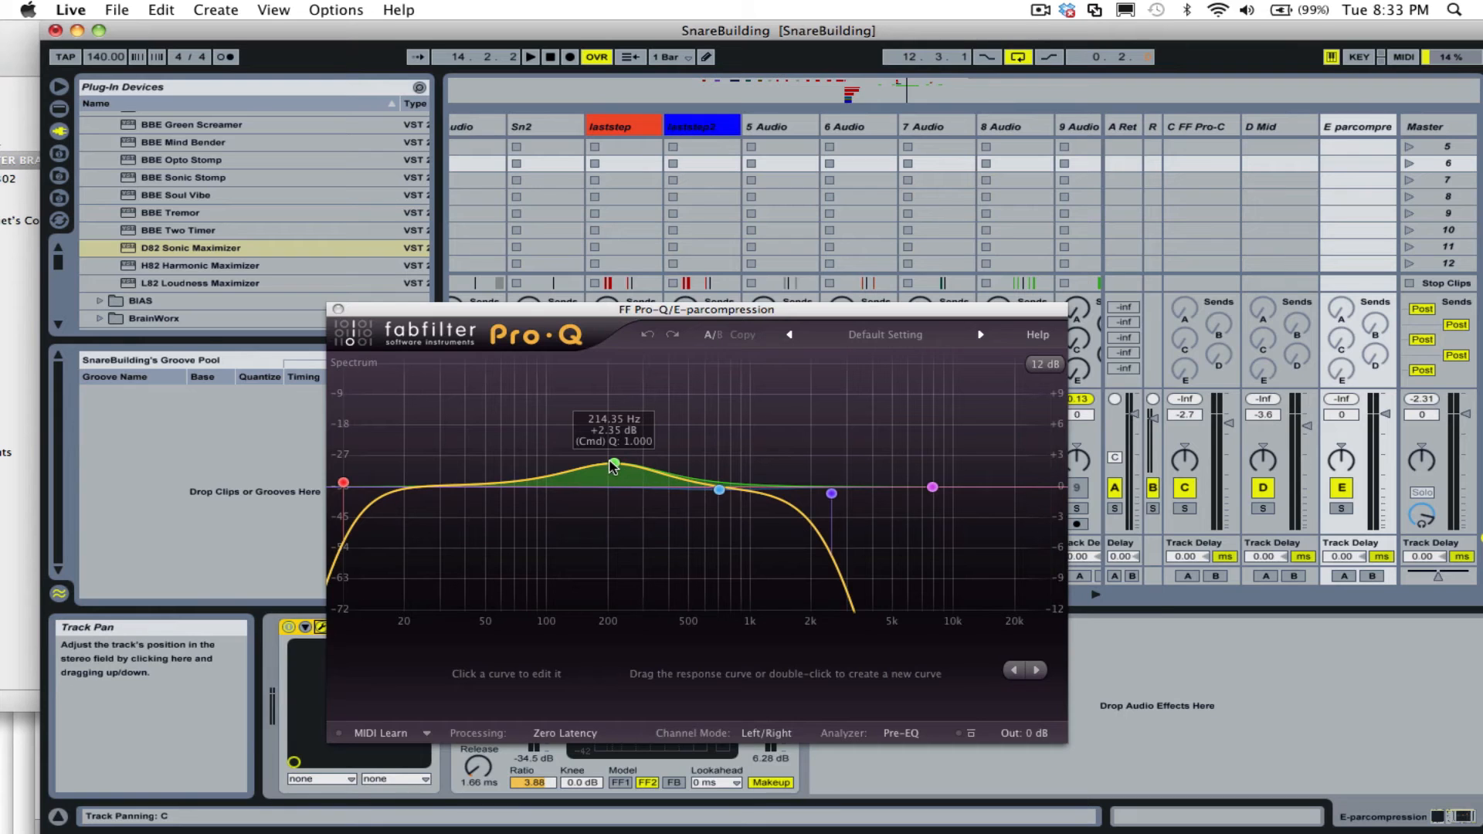
left_click(337, 309)
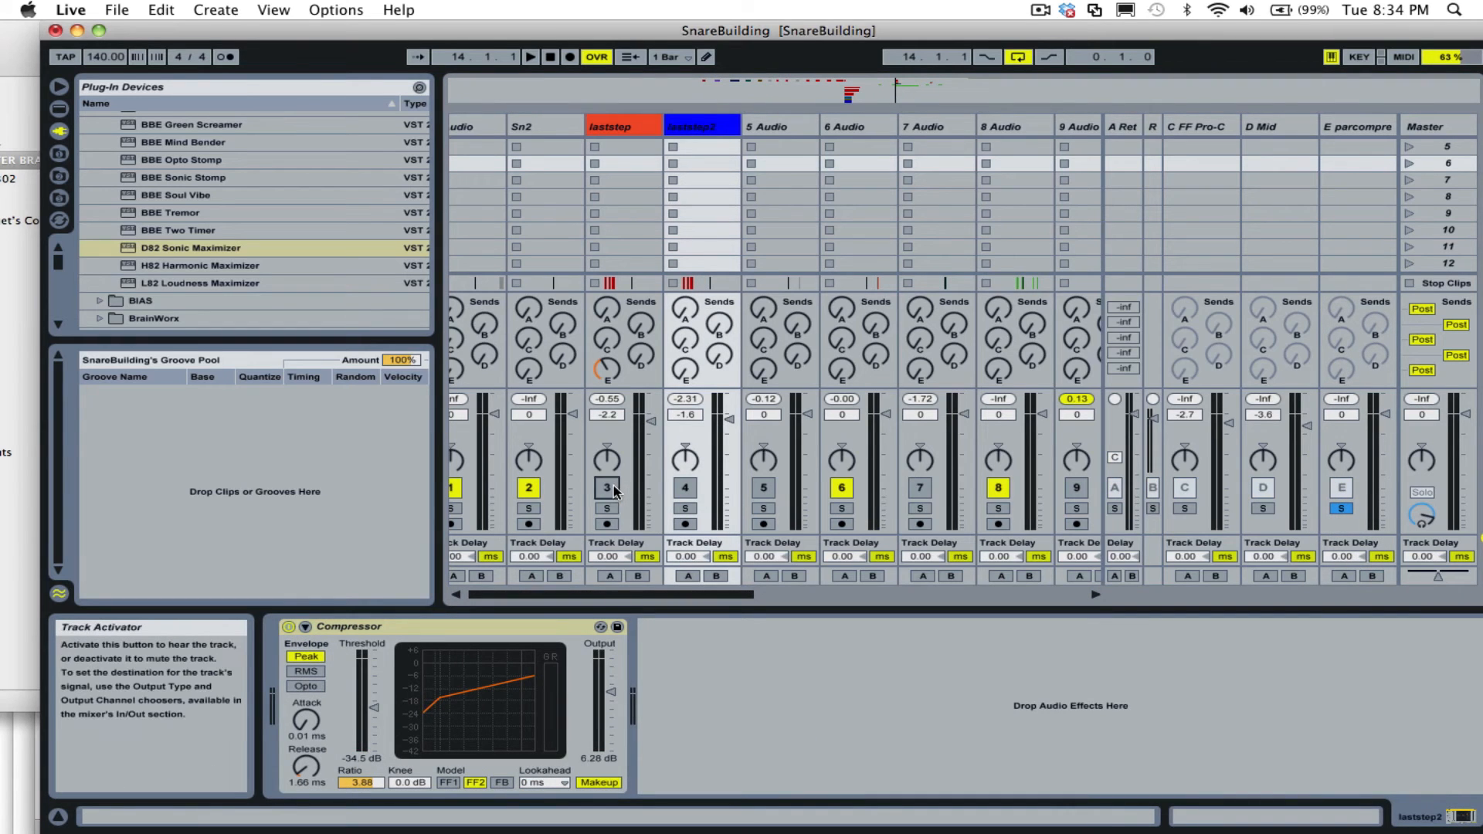
Activate laststep and play the loop at 14.1.1, comparing it through the soloed E-parcompression return with laststep2.
left_click(608, 488)
key("space")
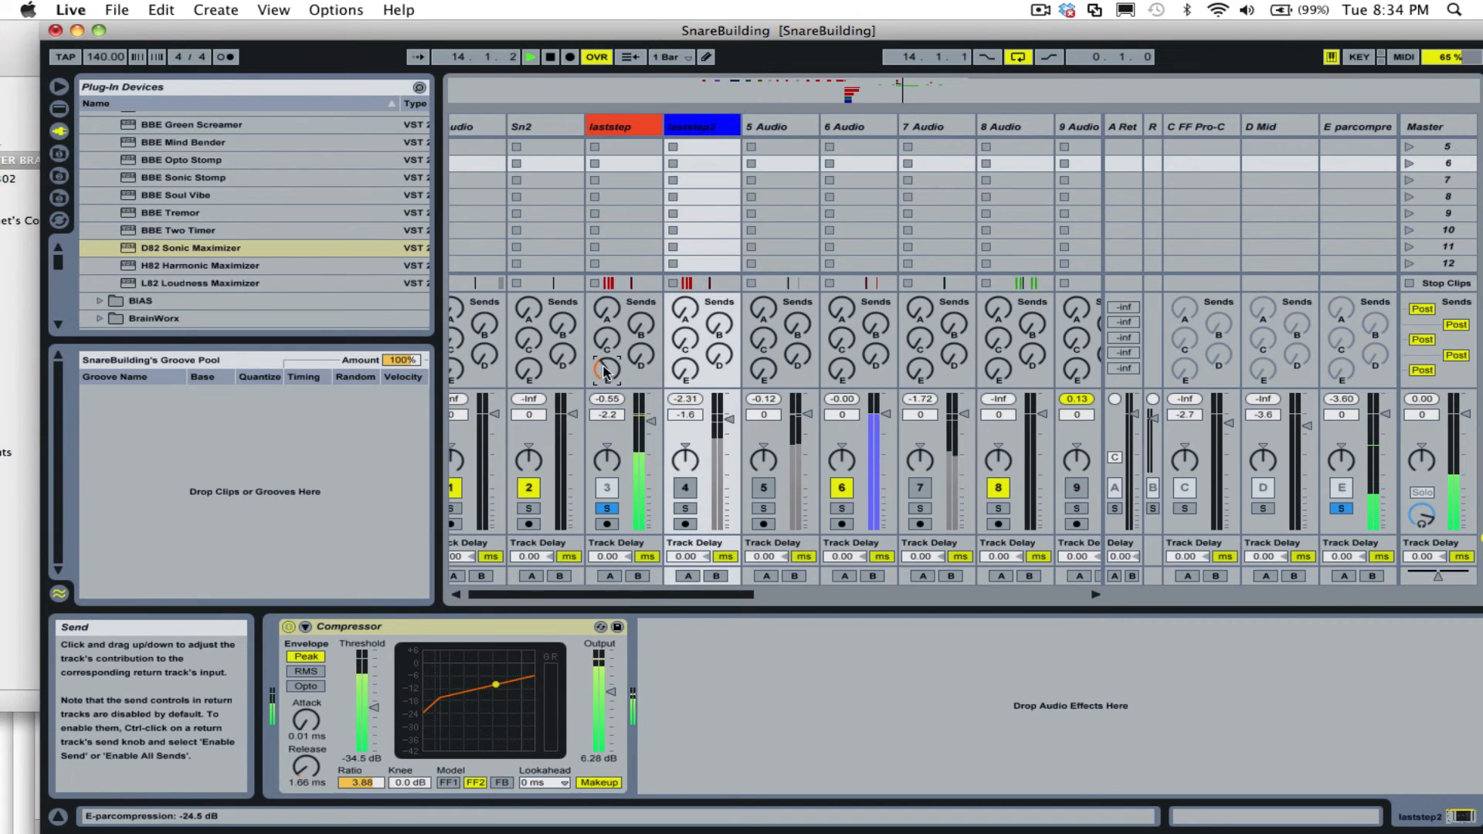
key("space")
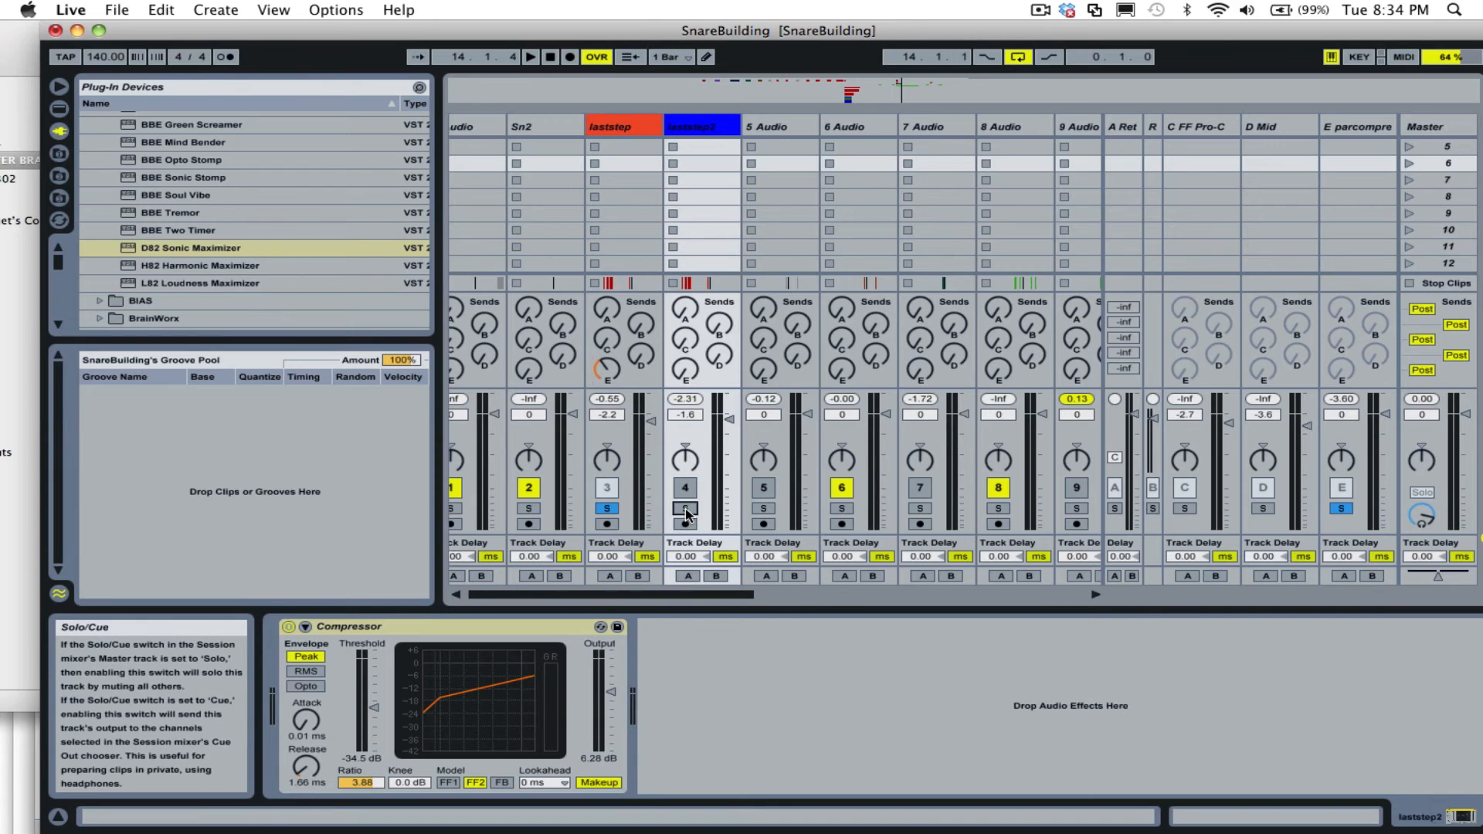
key("space")
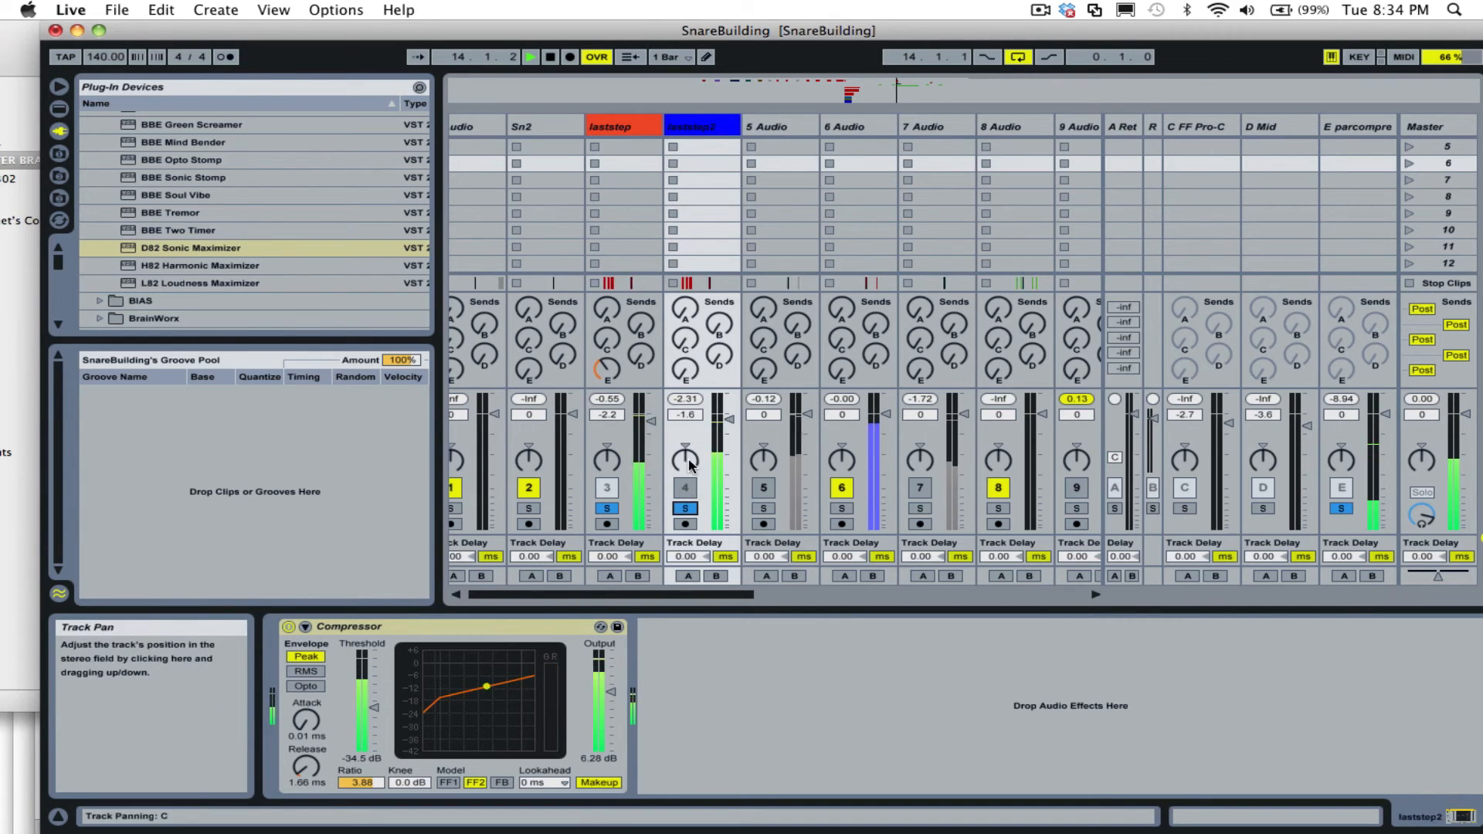
left_click(694, 128)
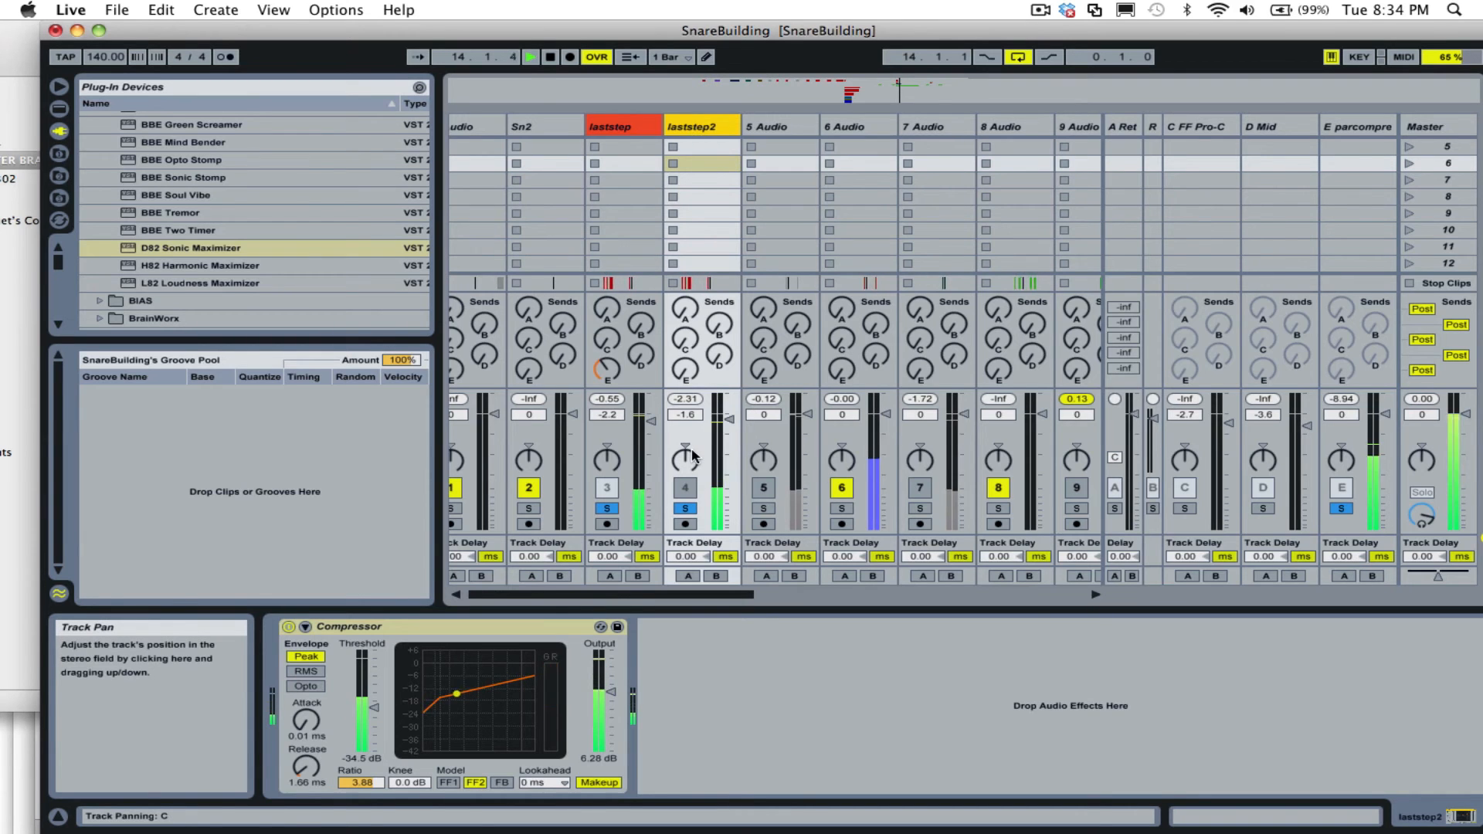
Return to the arrangement, select the DANSN4-1 clip at bar 14 and solo the 6 Audio track.
key("Tab")
left_click_drag(688, 125, 689, 116)
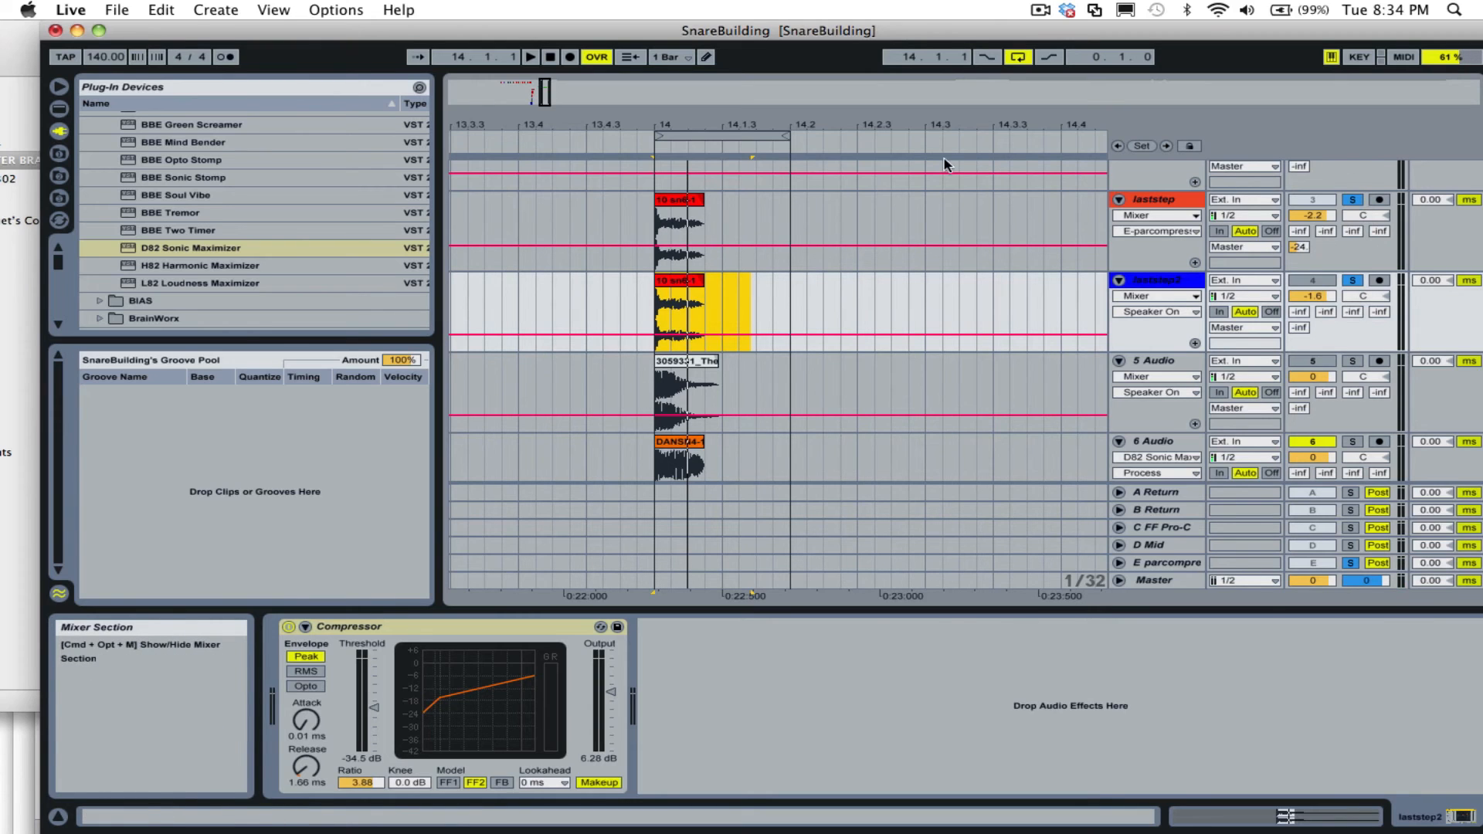
scroll(703, 301, "down", 2)
left_click(740, 322)
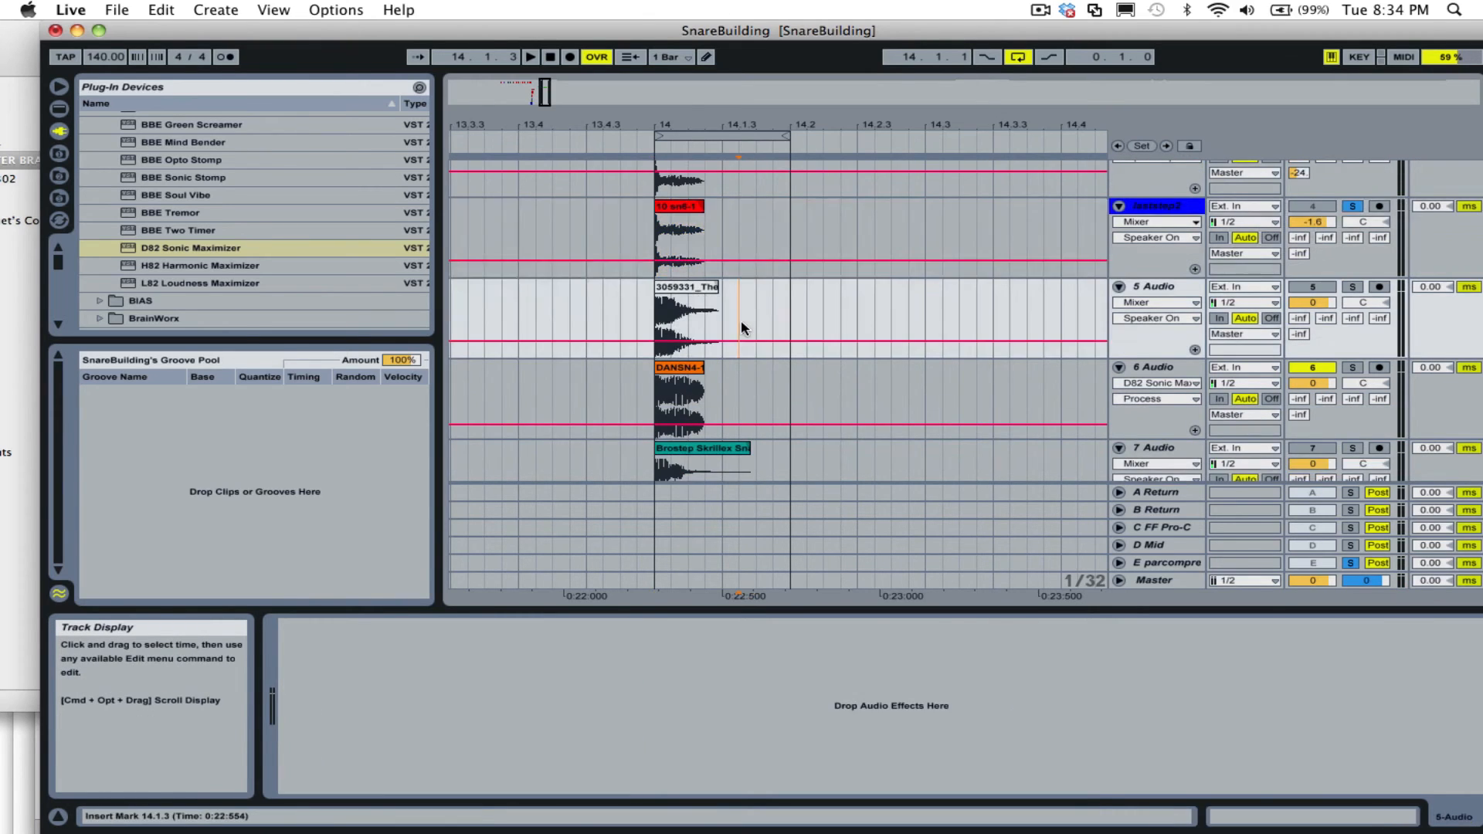
scroll(740, 327, "down", 2)
left_click(683, 340)
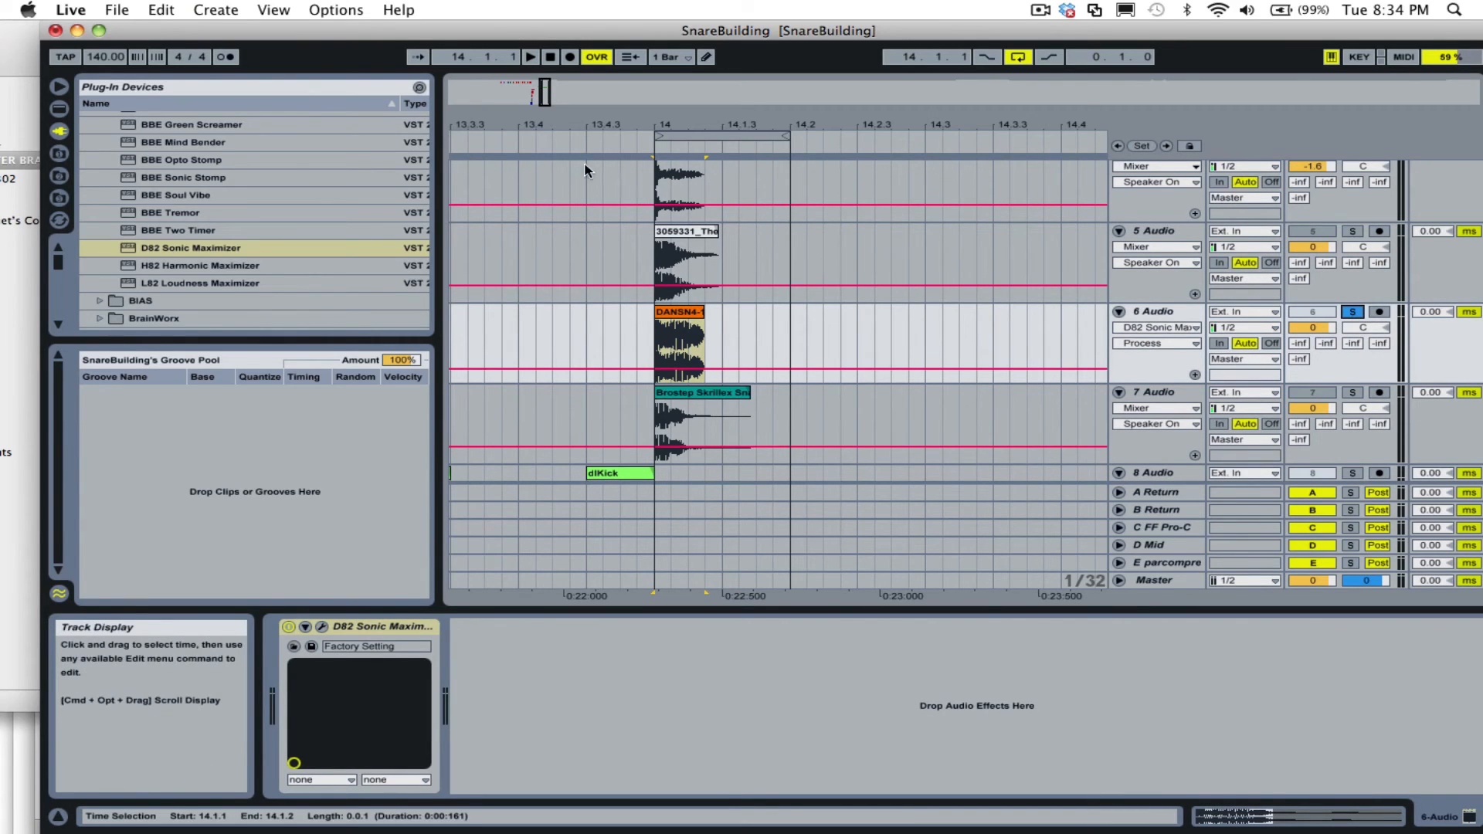
Check the D82 Sonic Maximizer settings on the 6 Audio track and close the plug-in window.
left_click(1157, 311)
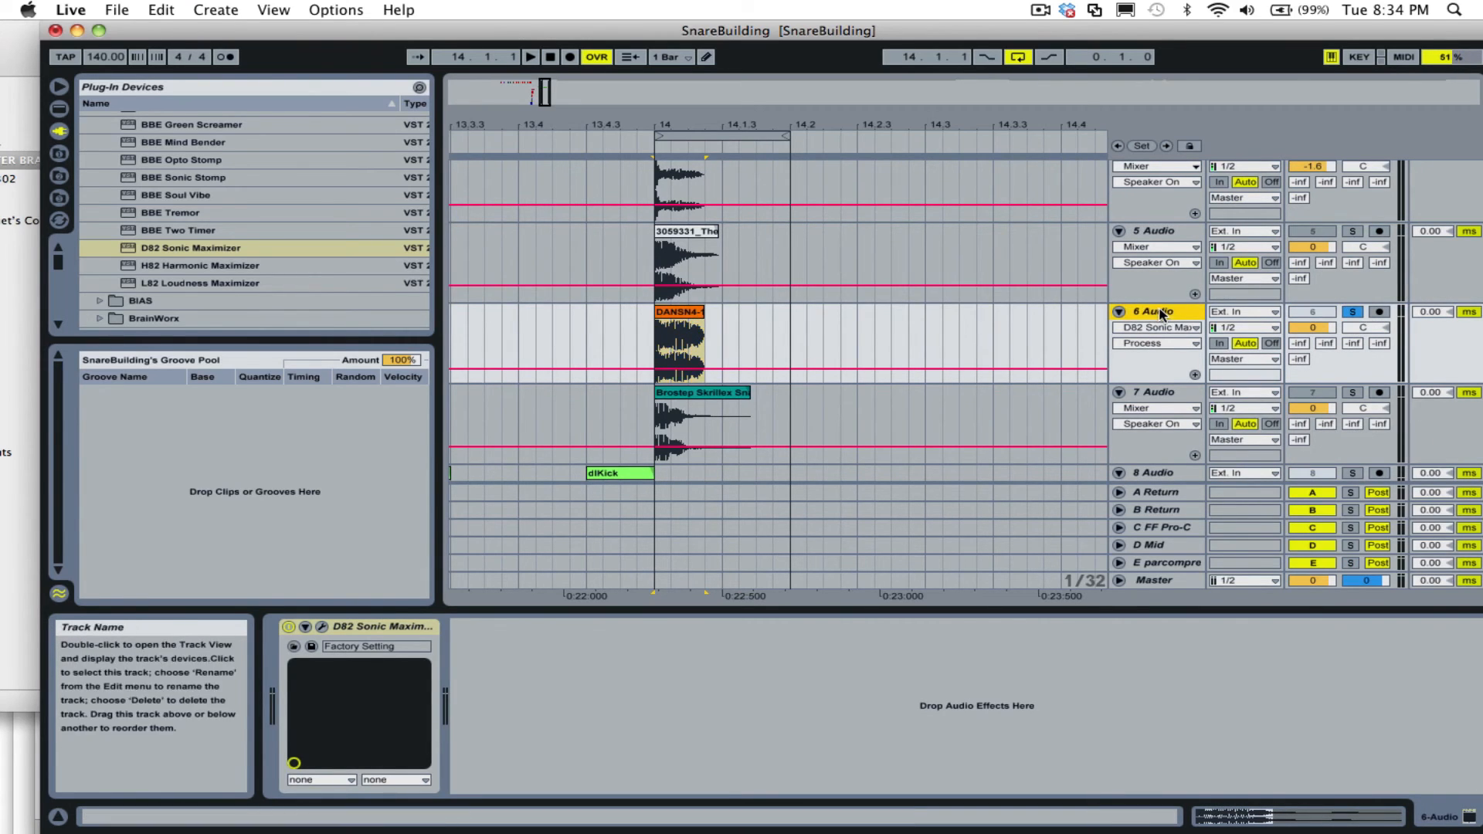
left_click(321, 627)
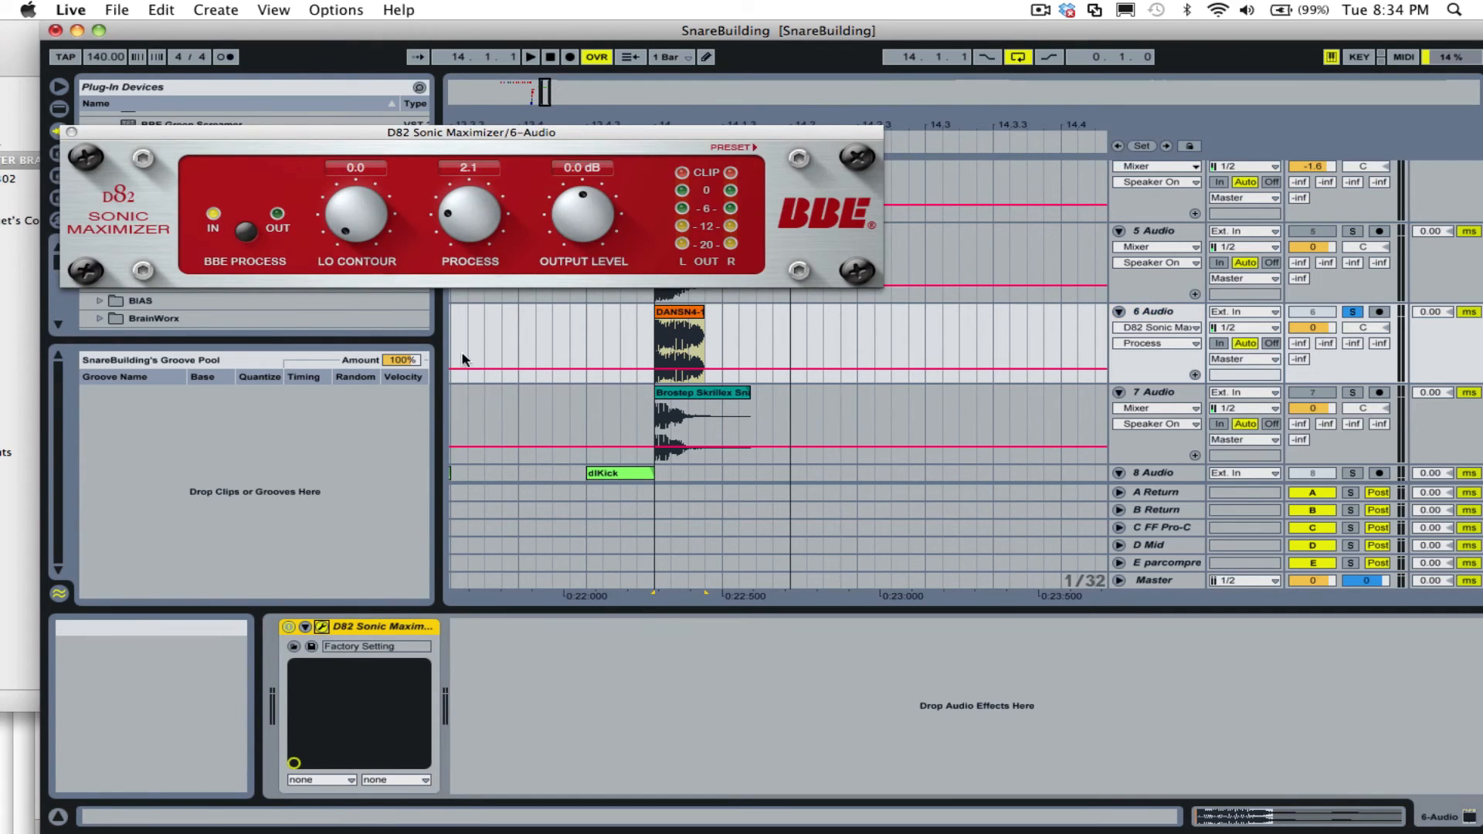
left_click(71, 132)
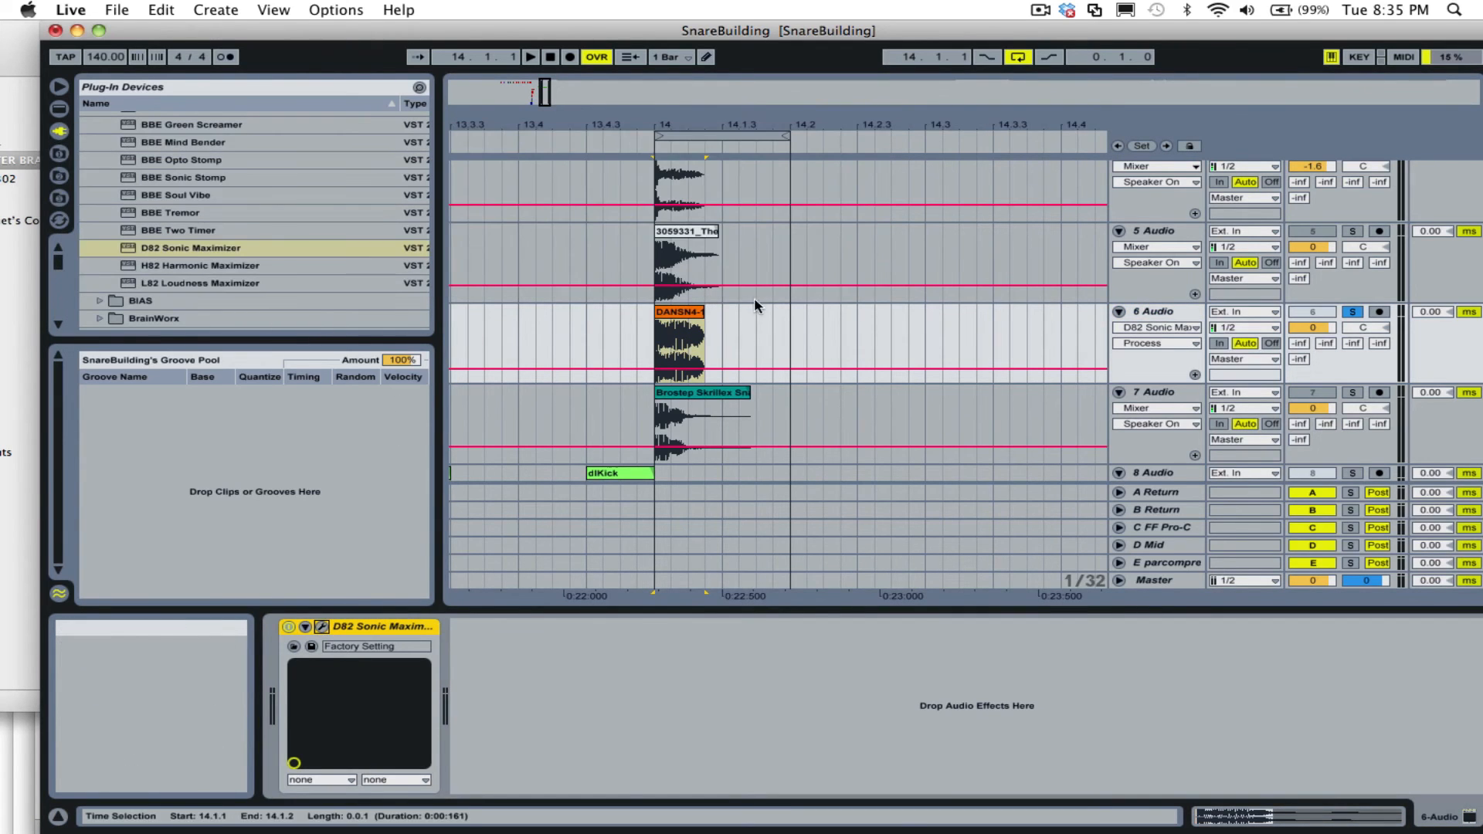
Loop the soloed DANSN4-1 snare clip on 6 Audio and view the surrounding clips from bar 13 to 15.
left_click(674, 311)
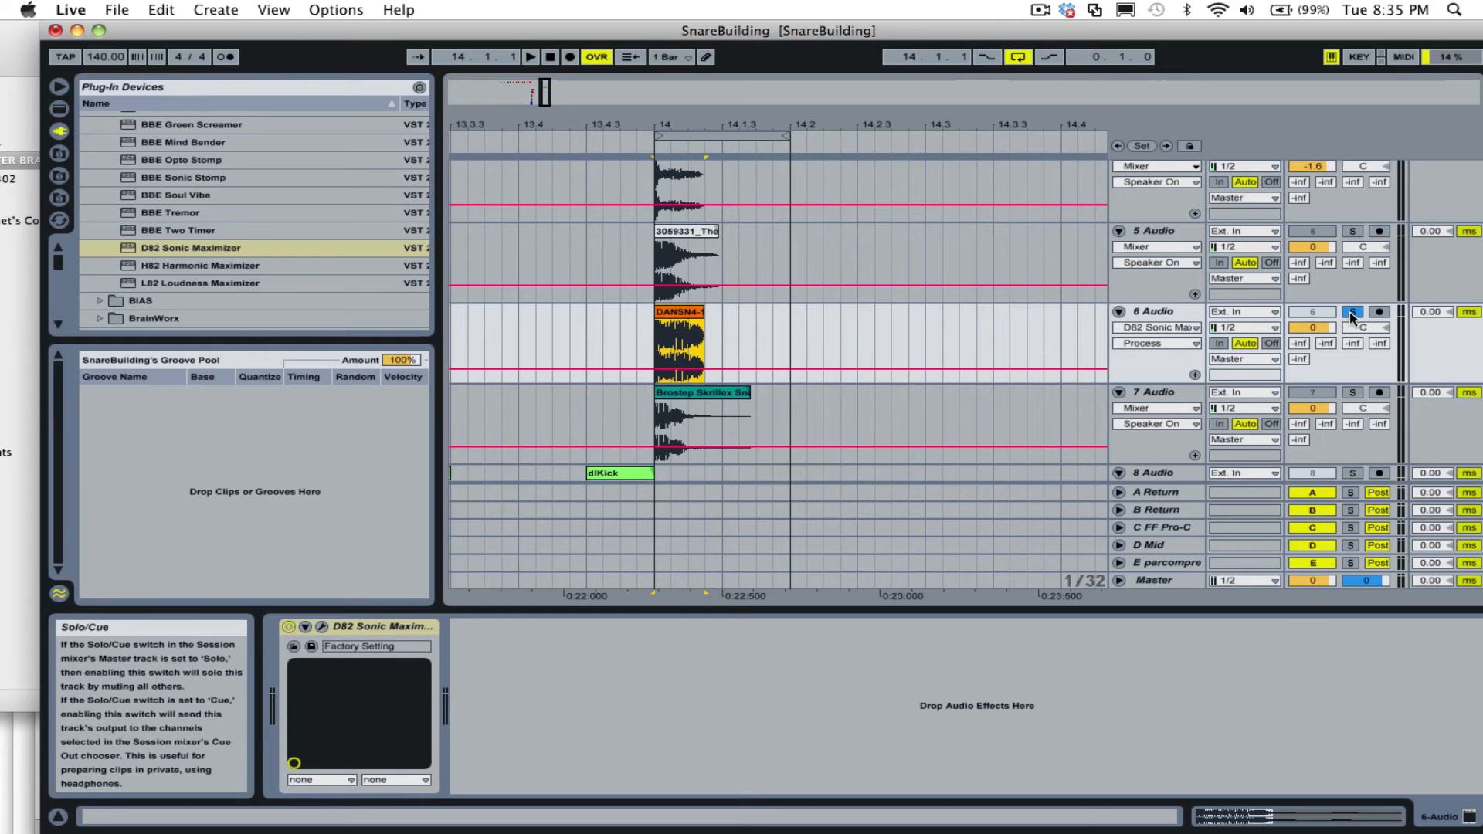
left_click(1352, 313)
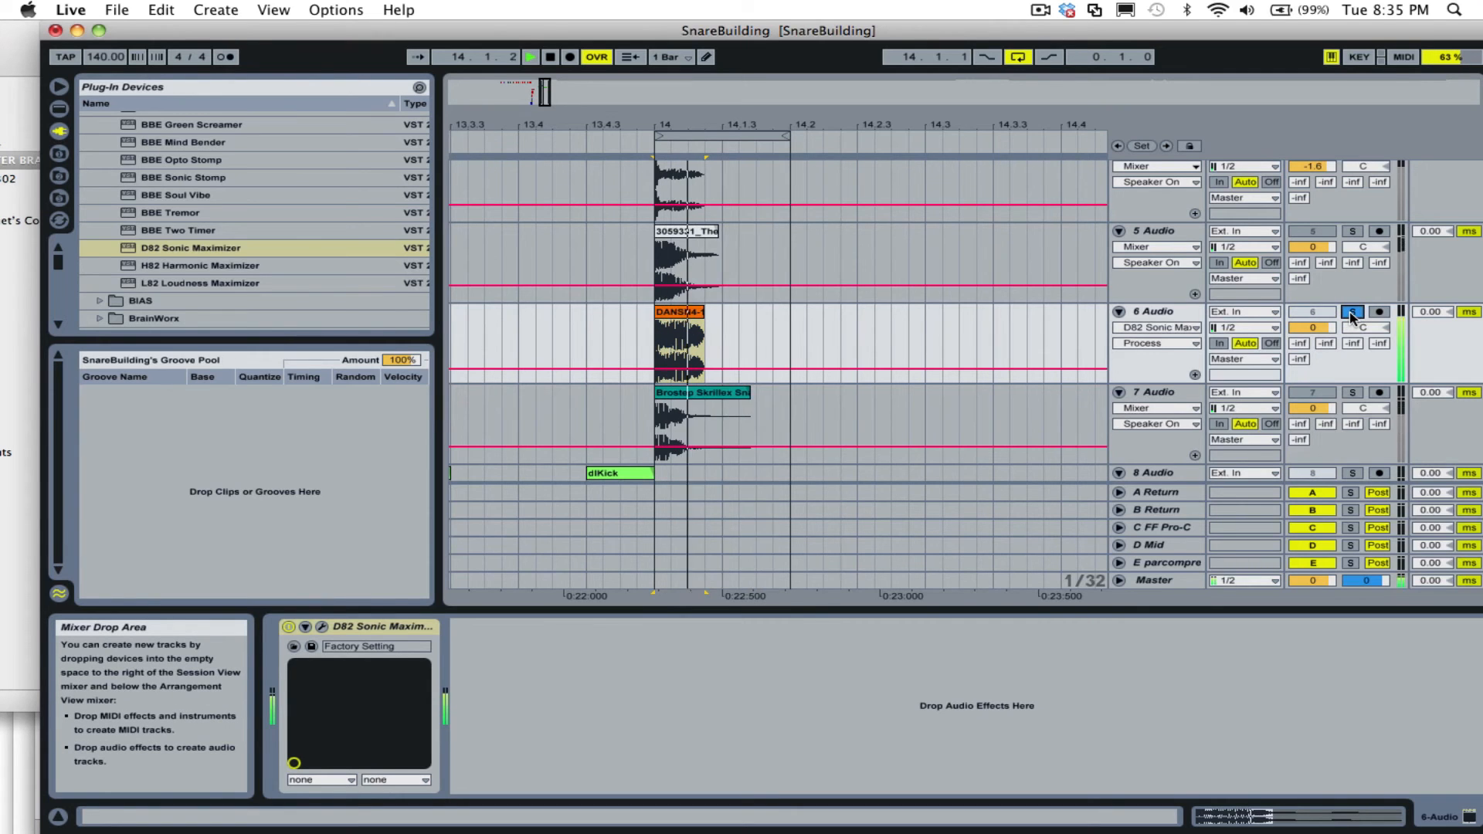
left_click_drag(659, 124, 659, 87)
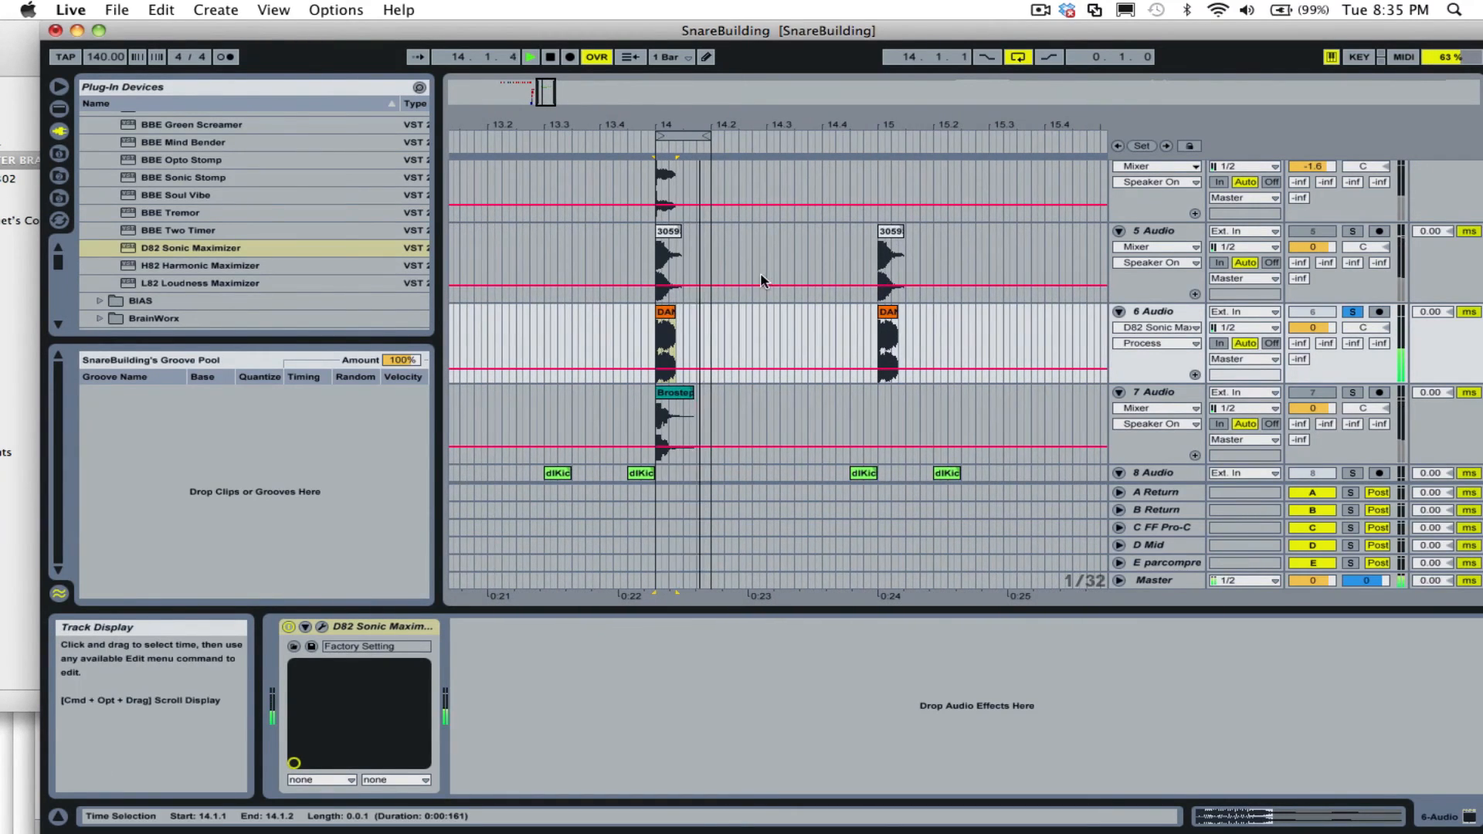
Extend the loop to two bars from 13.3.1 and play the DANSN4-1 snares together with the soloed dlKick clips on 8 Audio.
key("space")
left_click(663, 313)
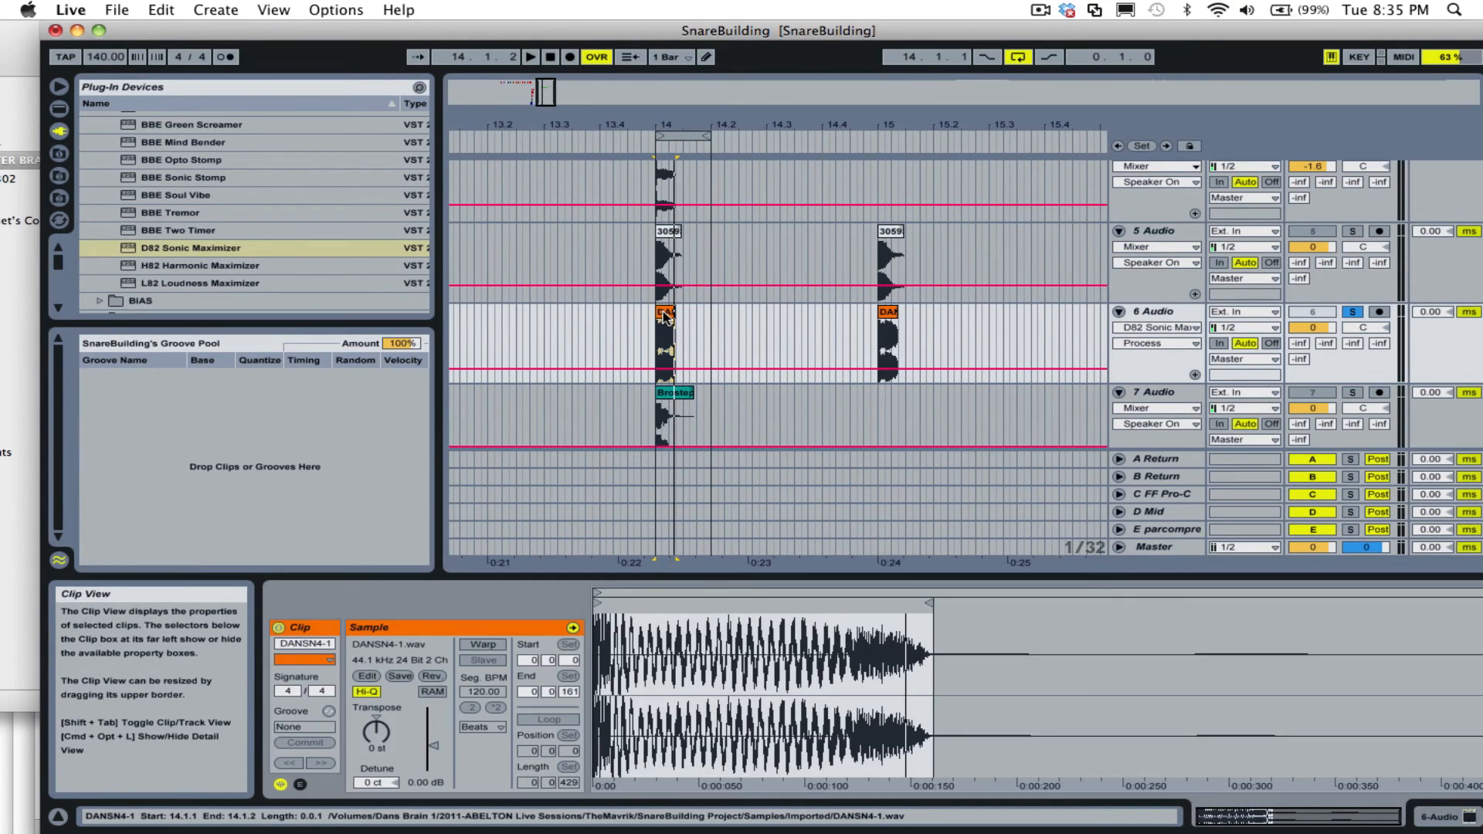
left_click(710, 340)
left_click_drag(705, 137, 919, 138)
scroll(1012, 244, "down", 2)
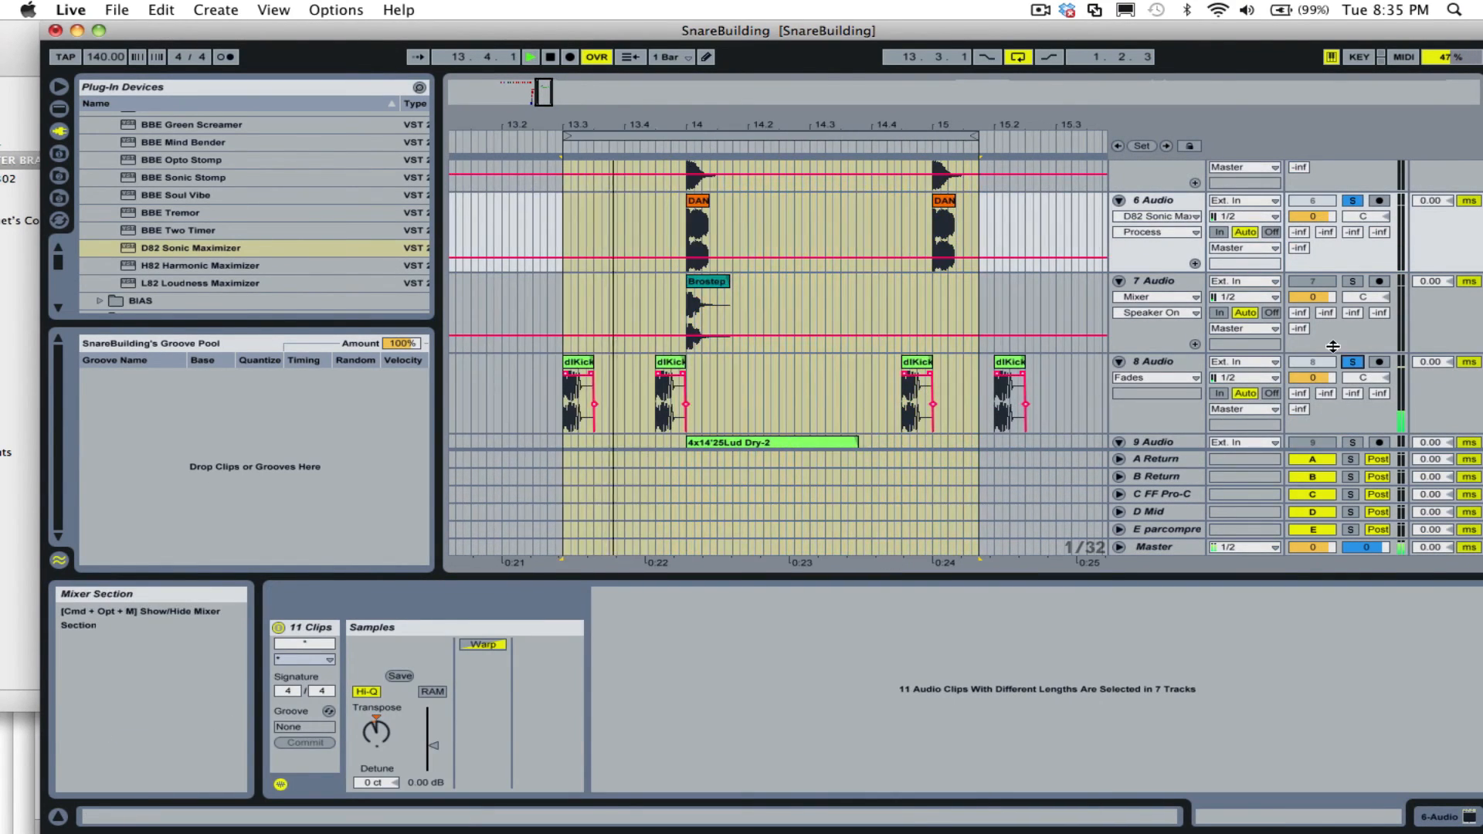
mouse_move(898, 122)
left_mouse_down()
mouse_move(847, 101)
mouse_move(957, 136)
mouse_move(939, 152)
mouse_move(965, 137)
mouse_move(966, 108)
left_mouse_up()
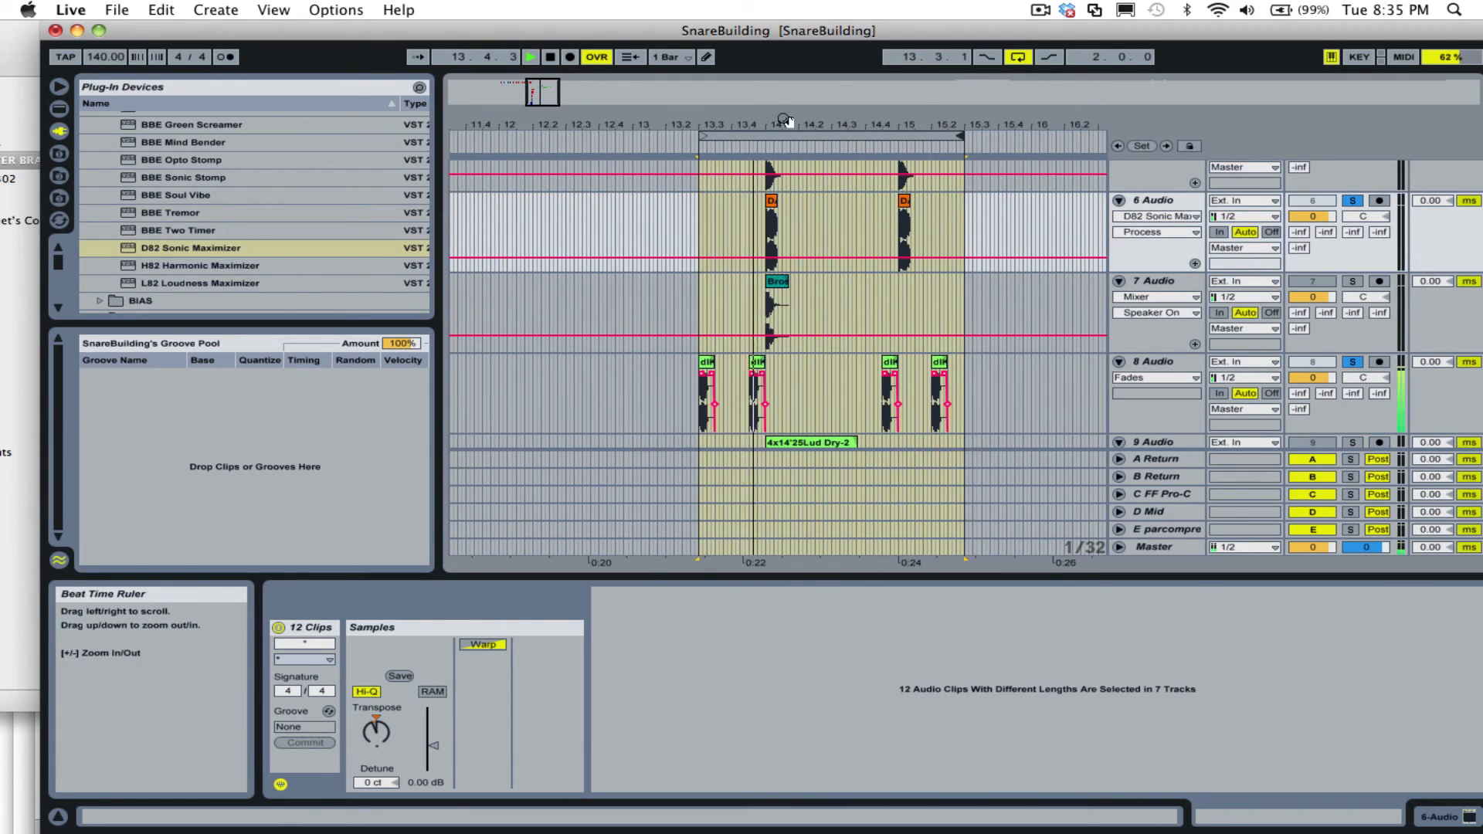
key("space")
Try transposing the bar 14 DANSN4-1 clip by 1, 2 and -1 semitones, auditioning it against the kick.
left_click_drag(786, 126, 787, 159)
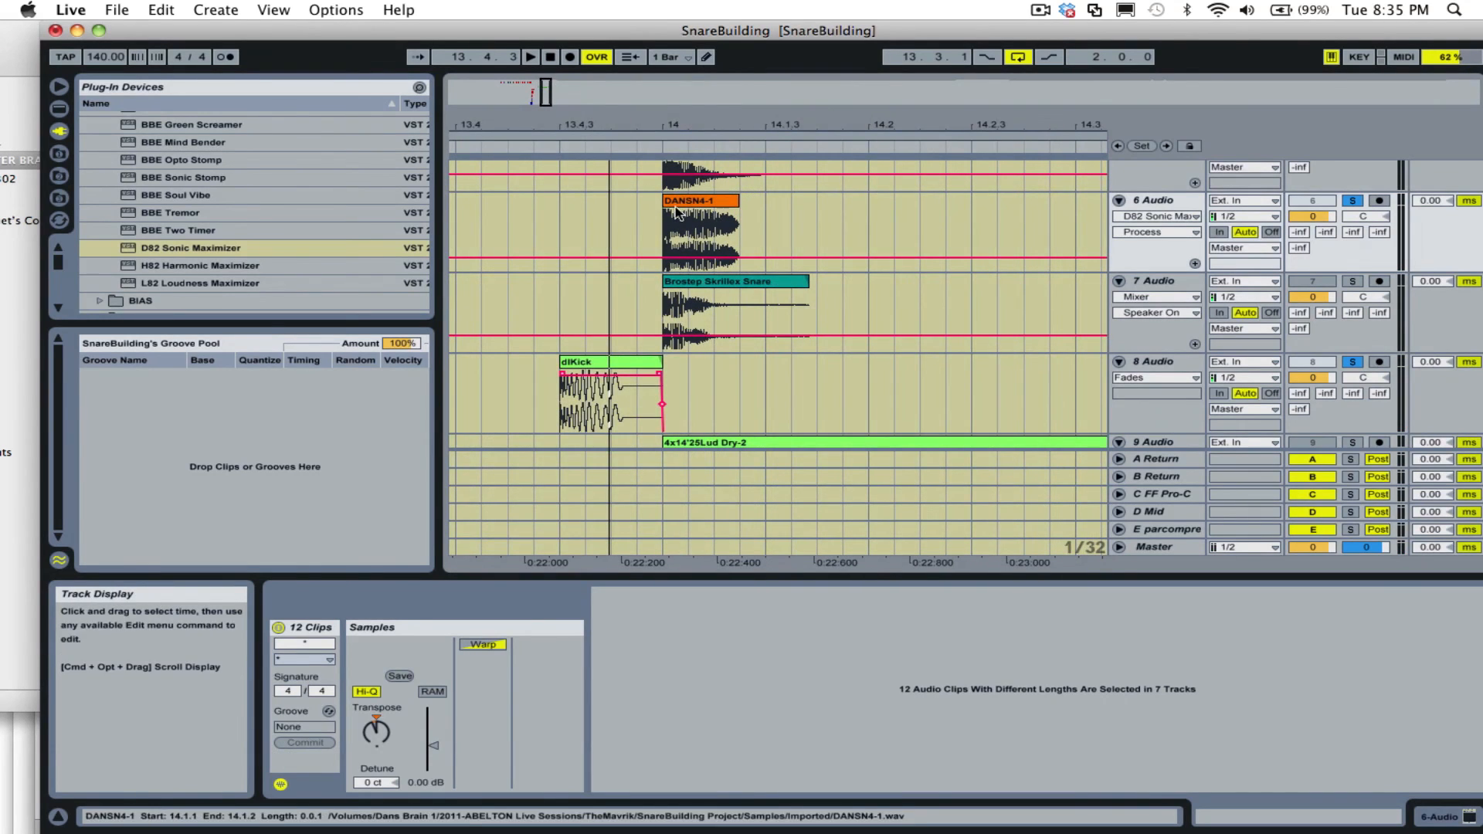
left_click_drag(710, 125, 712, 112)
key("space")
left_click(706, 201)
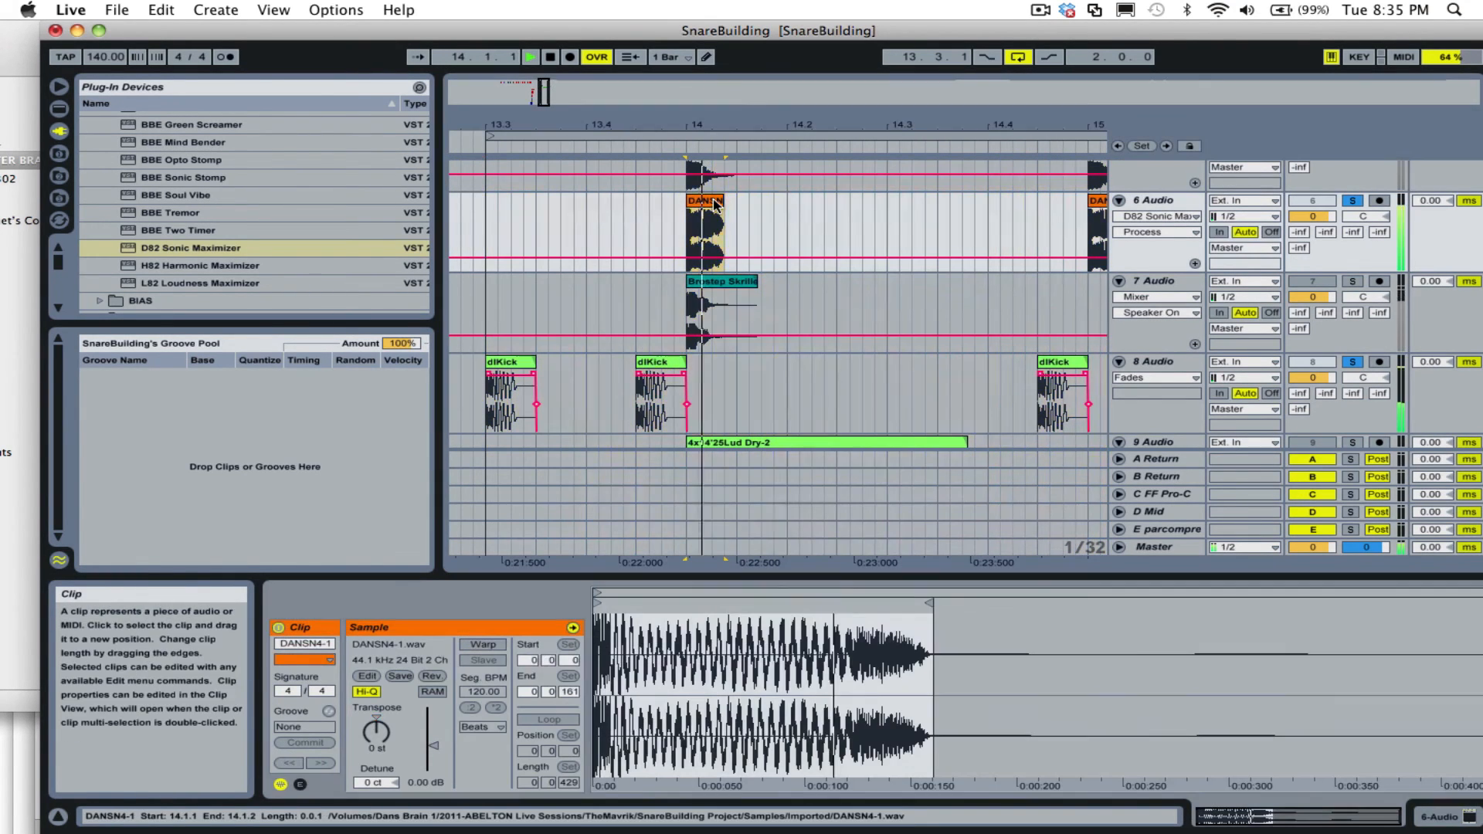
key("space")
left_click_drag(376, 730, 377, 722)
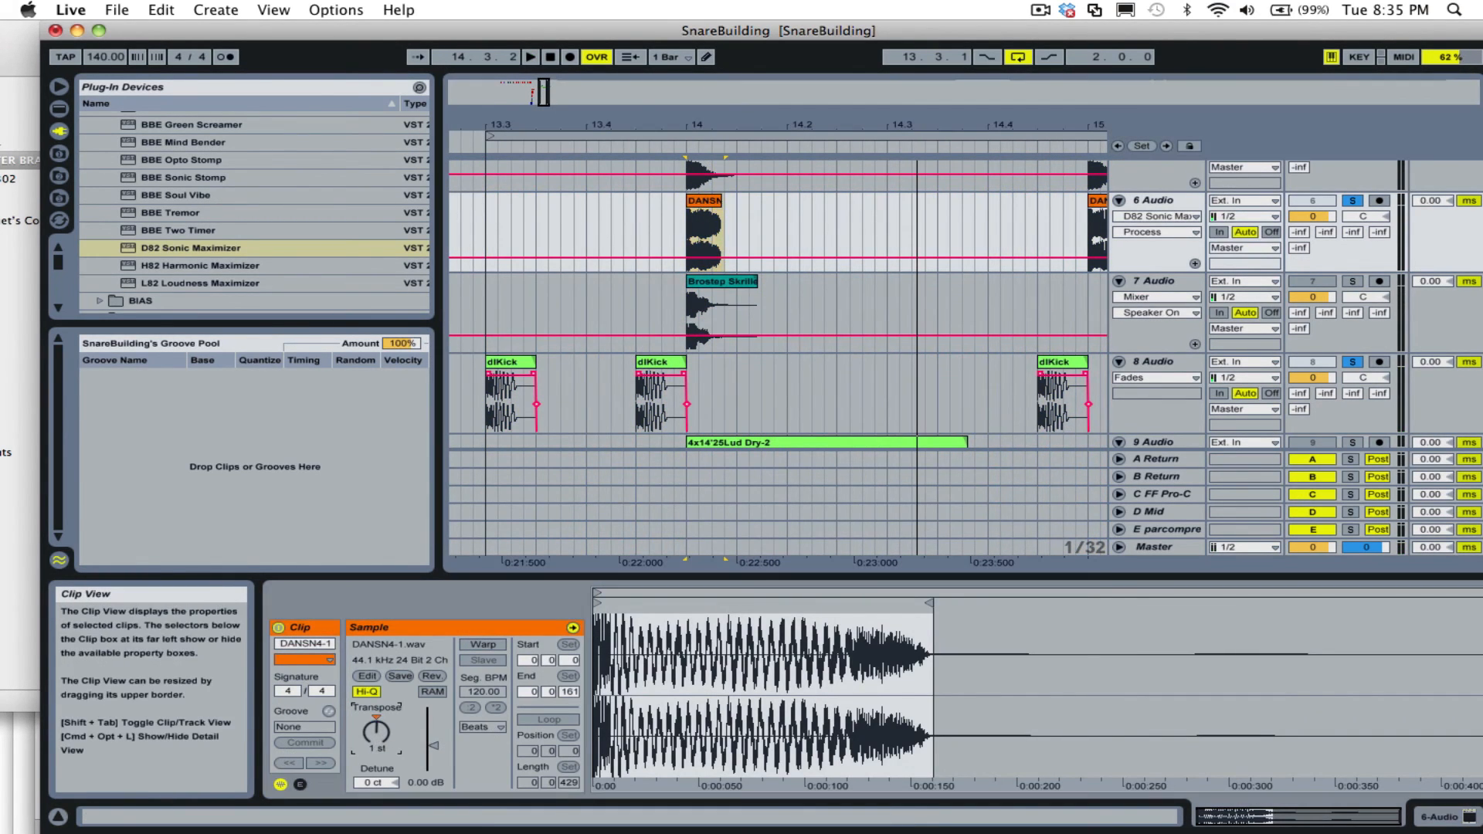
key("space")
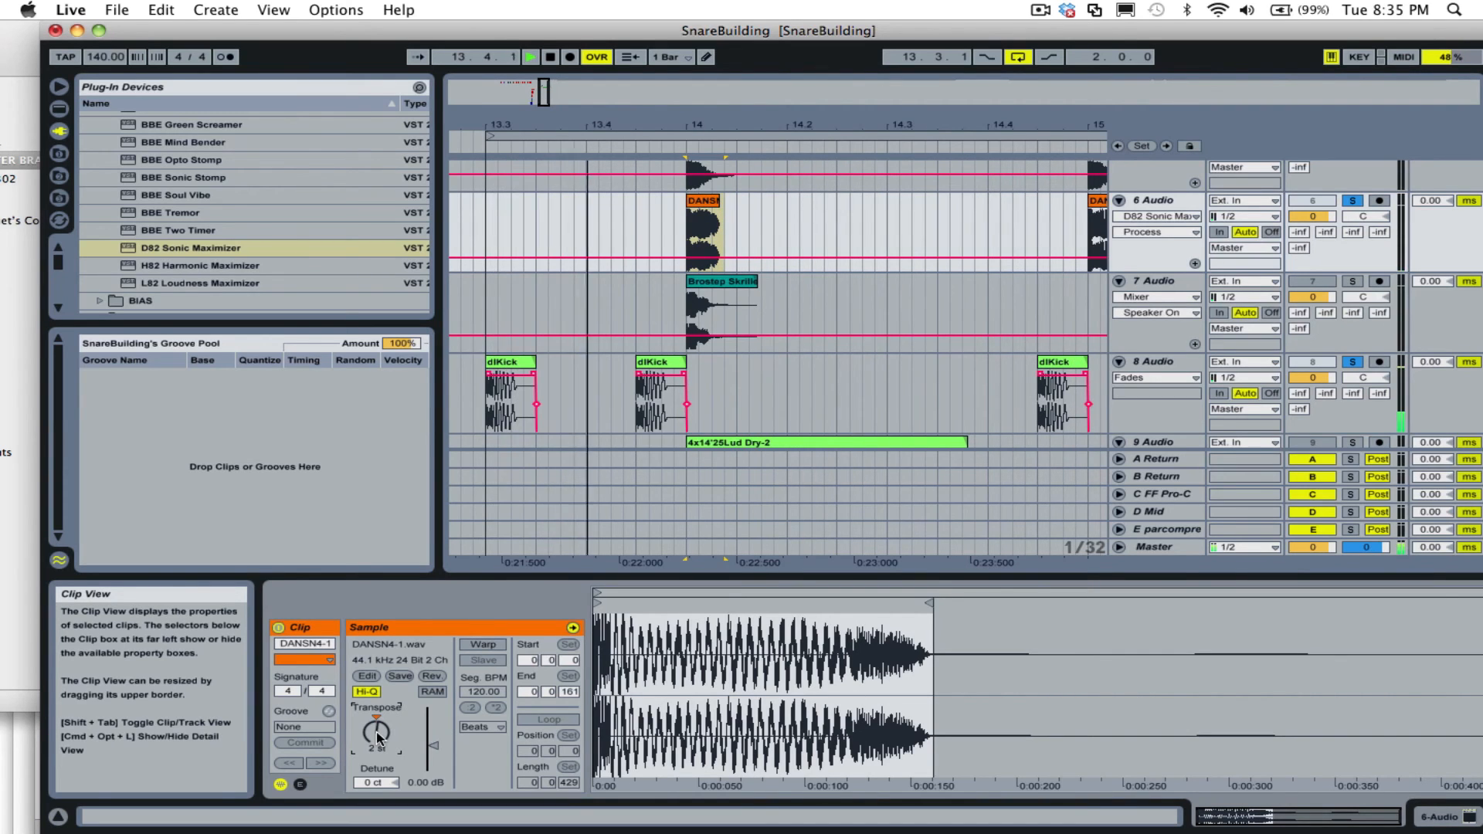
left_click_drag(378, 738, 378, 746)
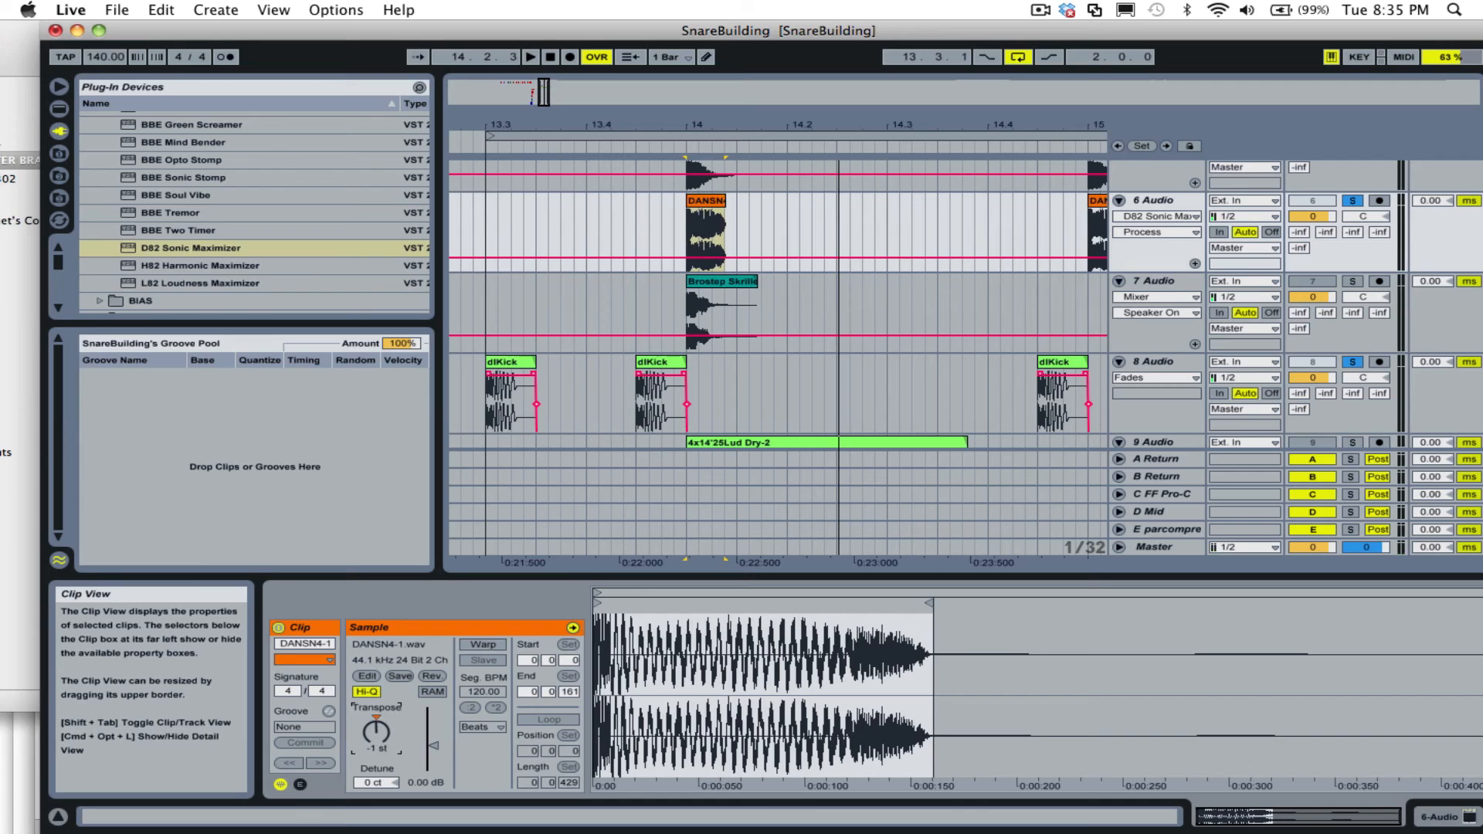
key("space")
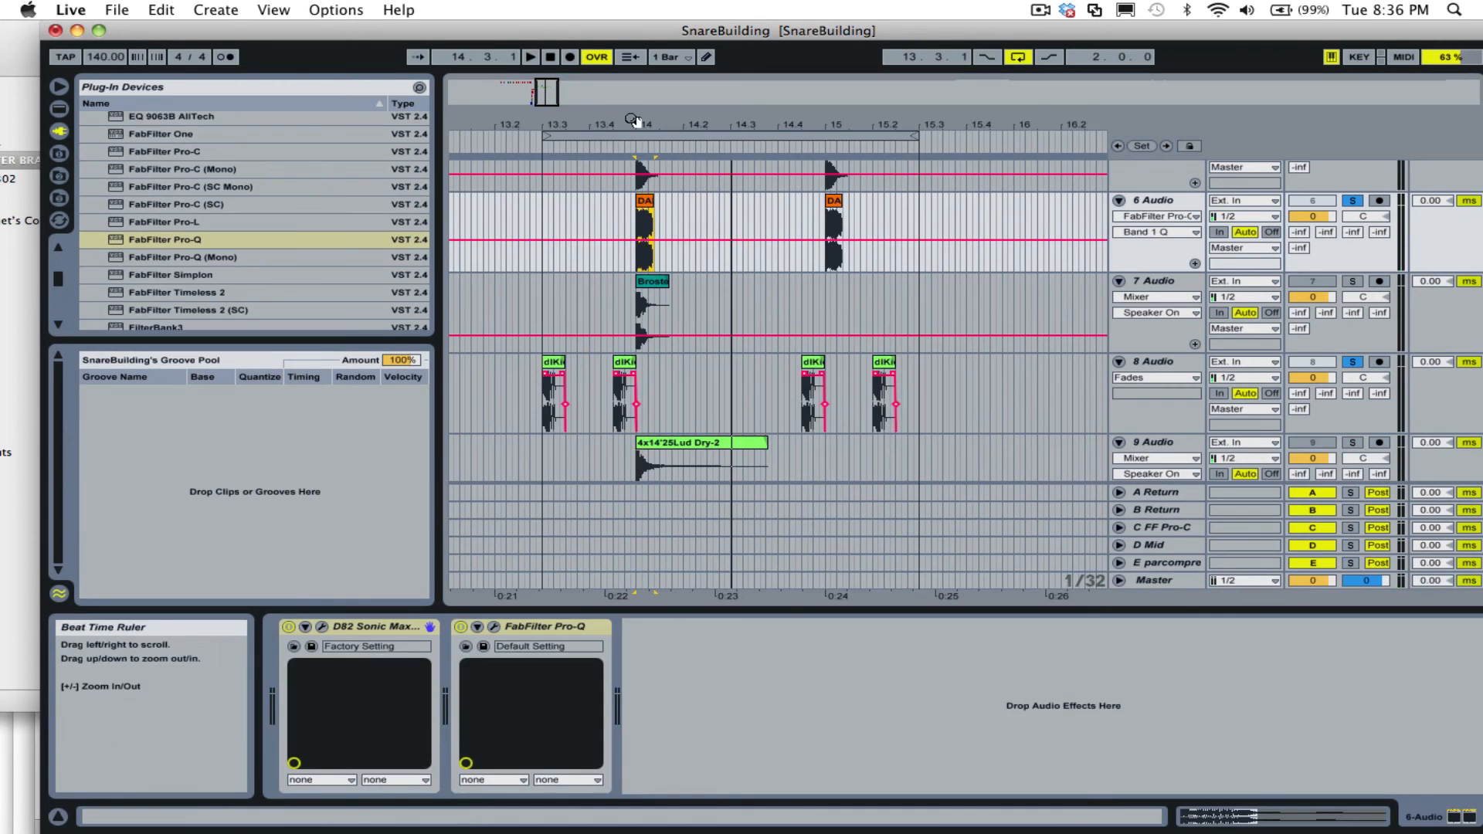
Clear the solos on the 6 Audio and 8 Audio tracks.
mouse_move(633, 131)
left_mouse_down()
mouse_move(635, 117)
mouse_move(746, 108)
mouse_move(605, 124)
left_mouse_up()
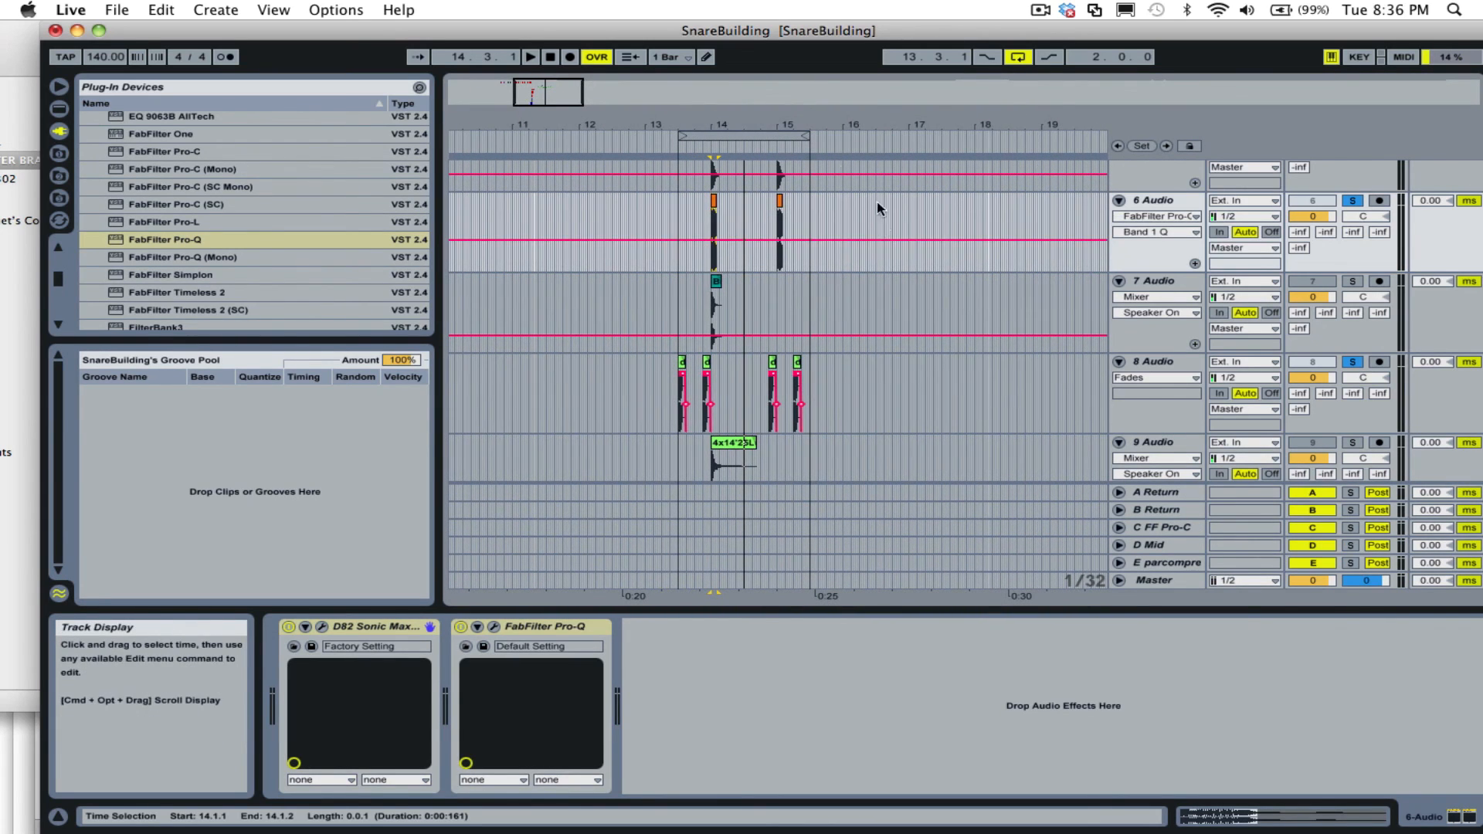
left_click_drag(721, 124, 659, 206)
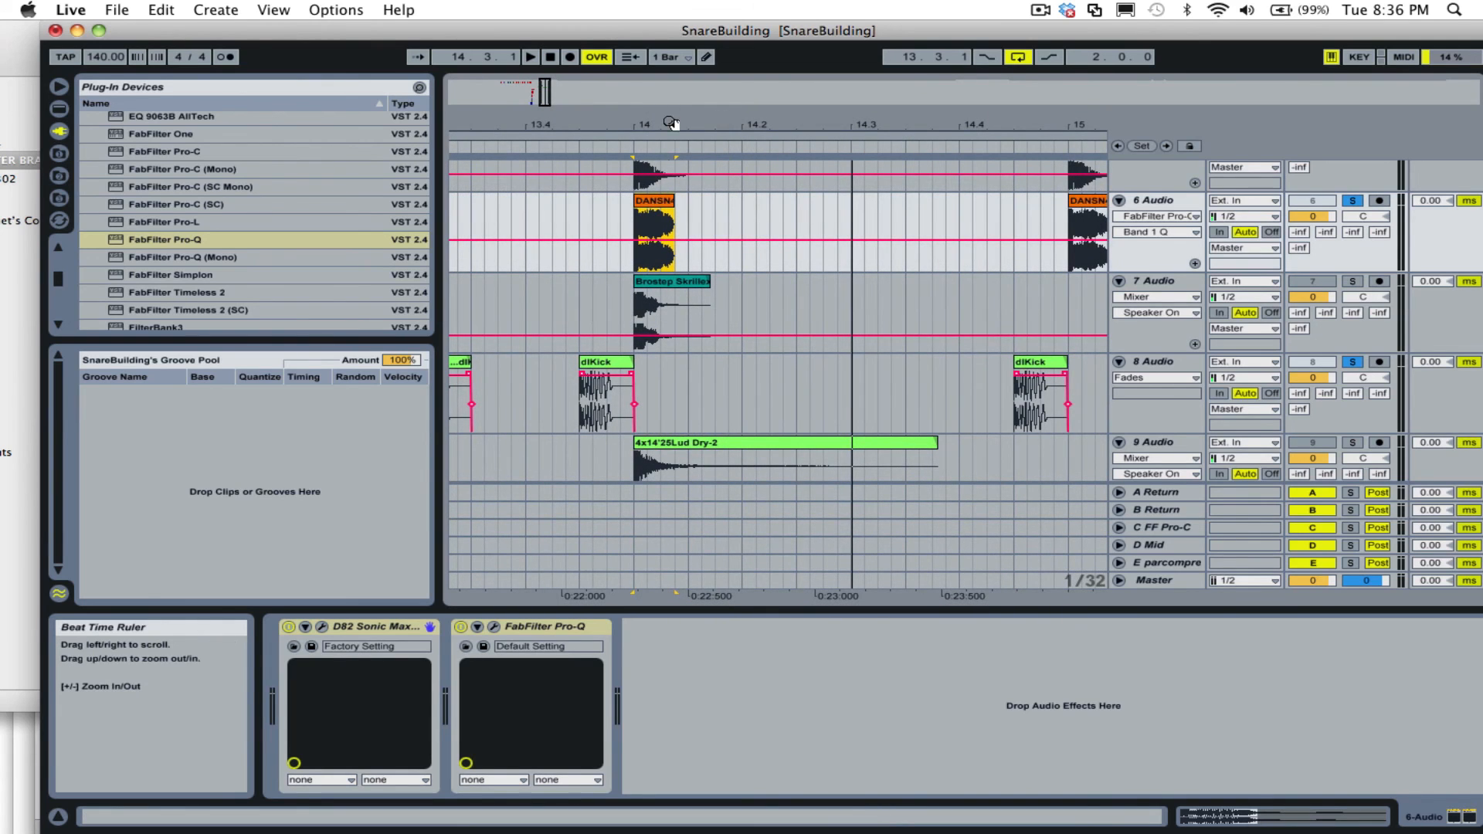
left_click_drag(671, 124, 729, 21)
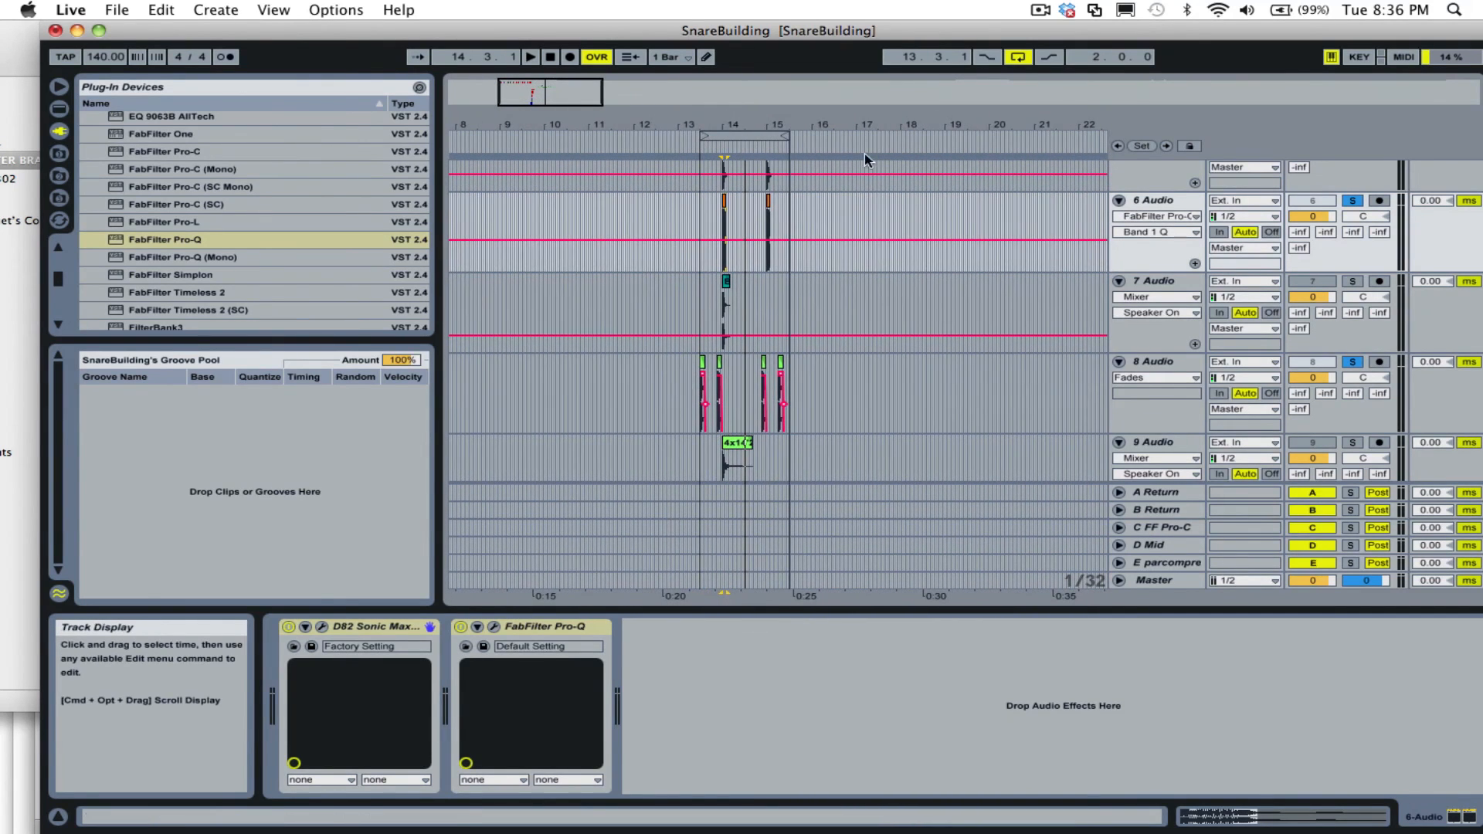
scroll(717, 251, "left", 2)
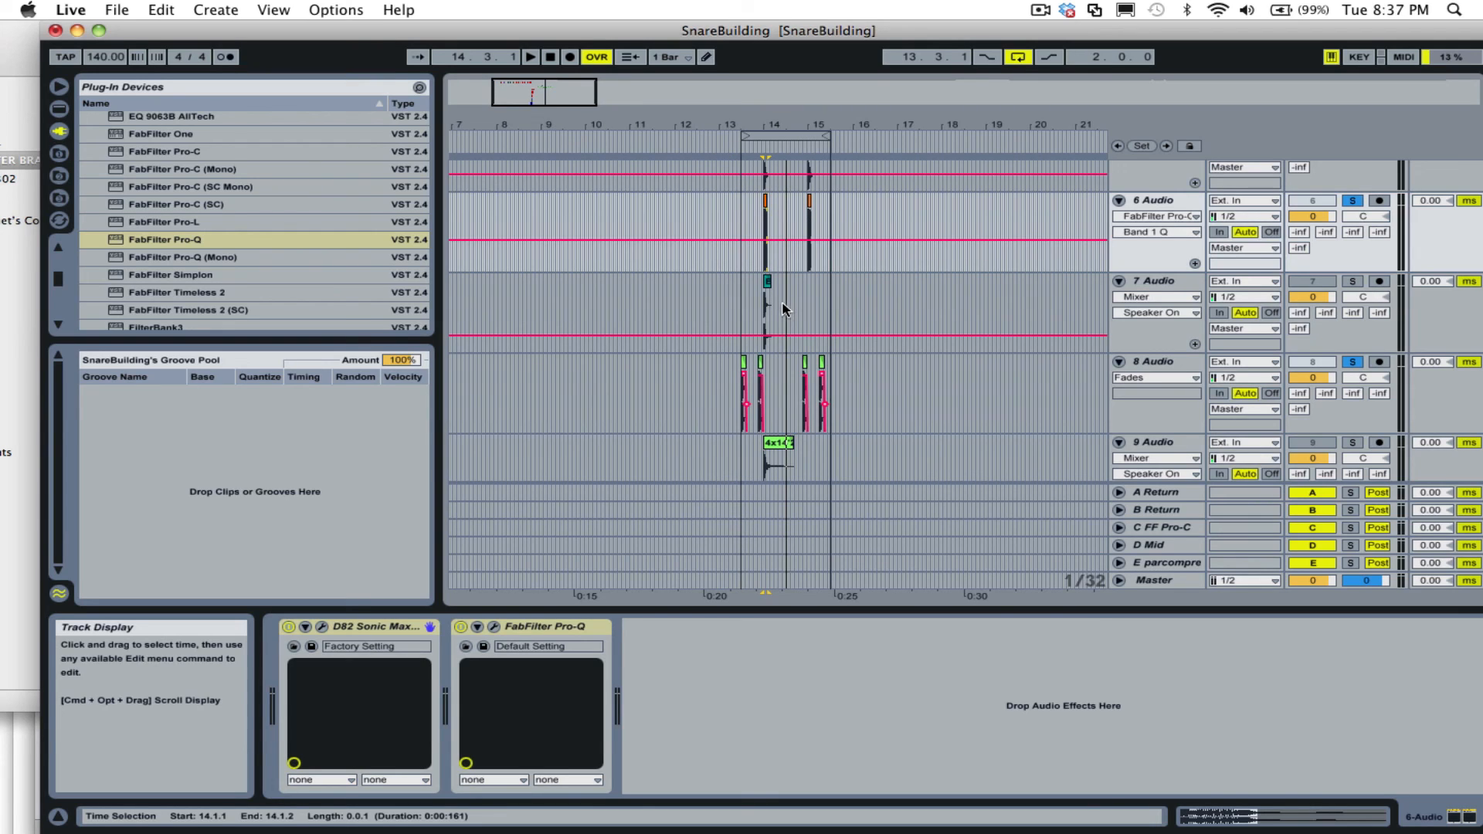
left_click(1352, 201)
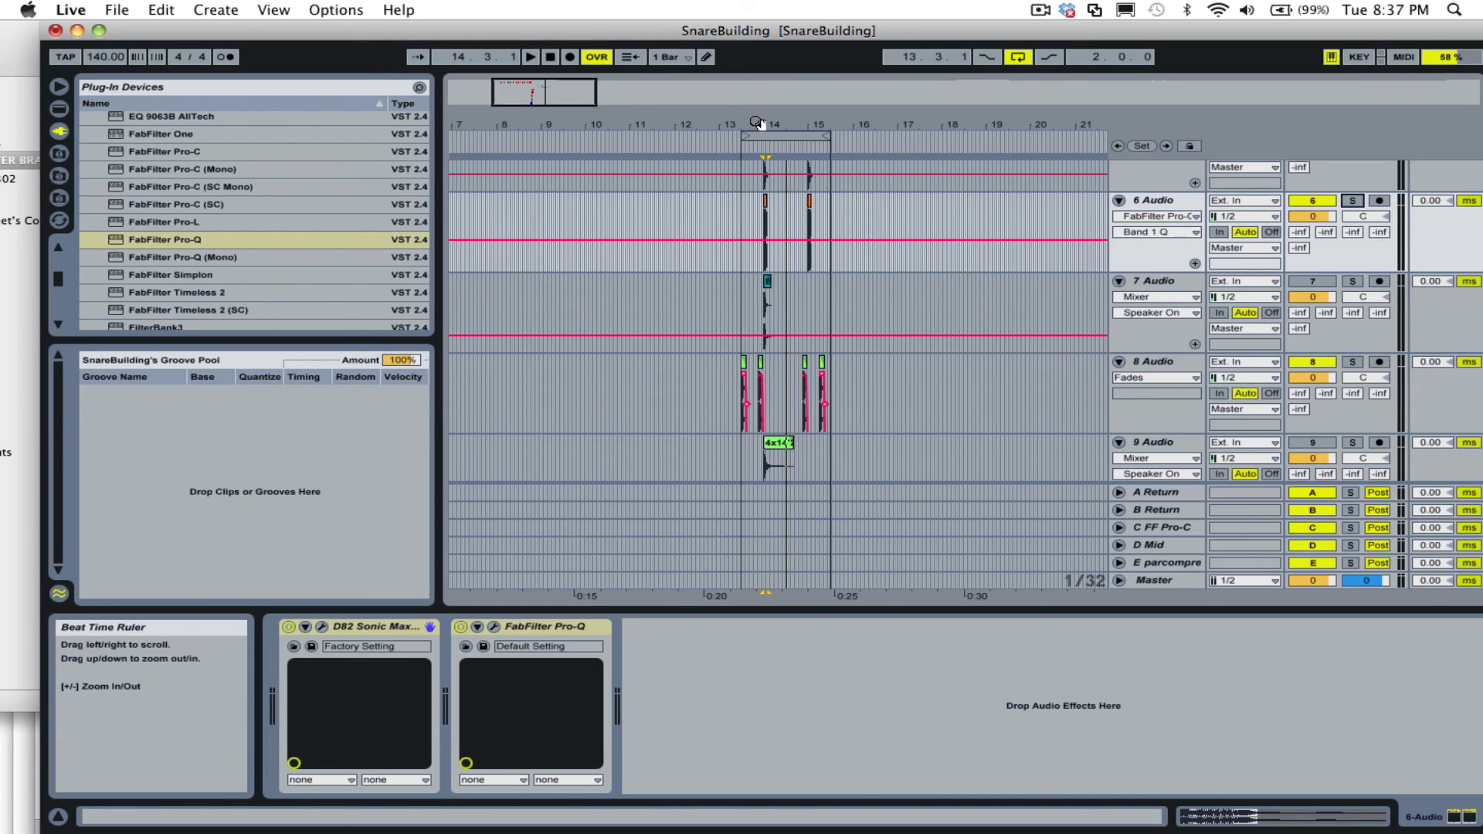
Look over the arrangement from 1 Audio down to the Step2-2 snare layers, and inspect the reference snare clips on 5 Audio and 6 Audio around bar 15.
left_click_drag(751, 123, 757, 166)
key("Tab")
key("Tab")
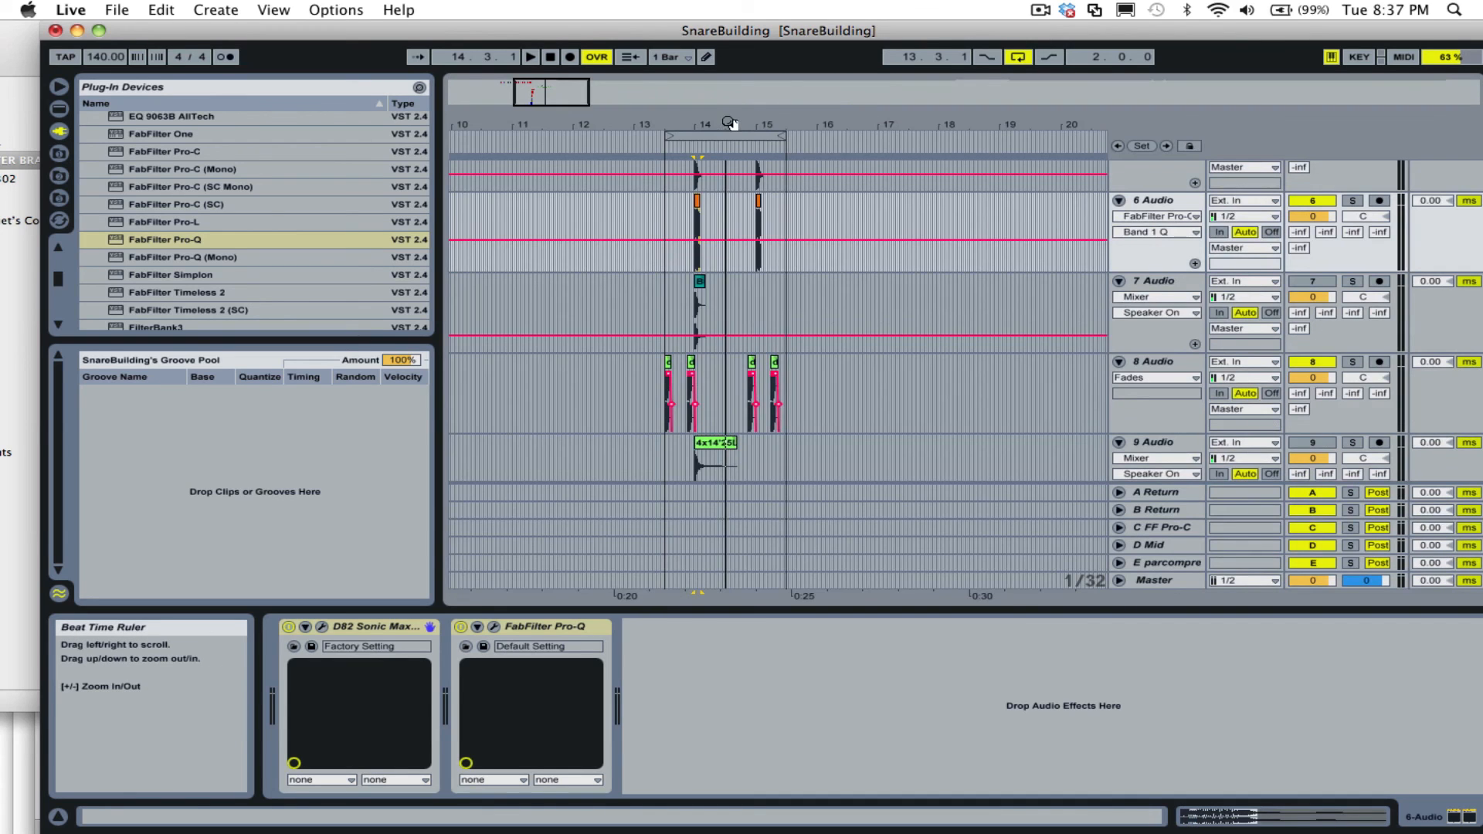
scroll(813, 234, "up", 10)
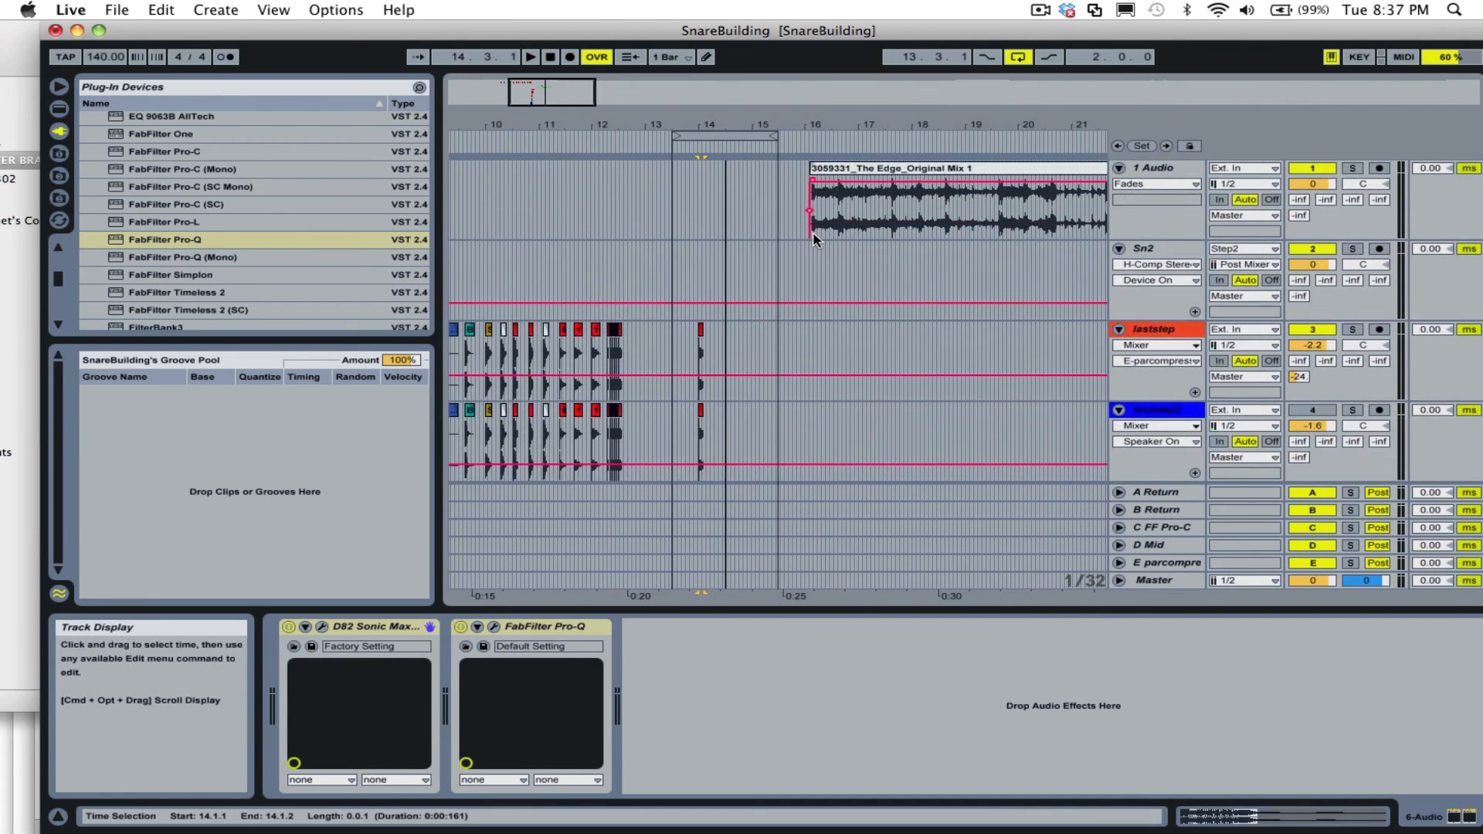
scroll(804, 229, "down", 4)
scroll(773, 220, "up", 4)
scroll(755, 226, "left", 3)
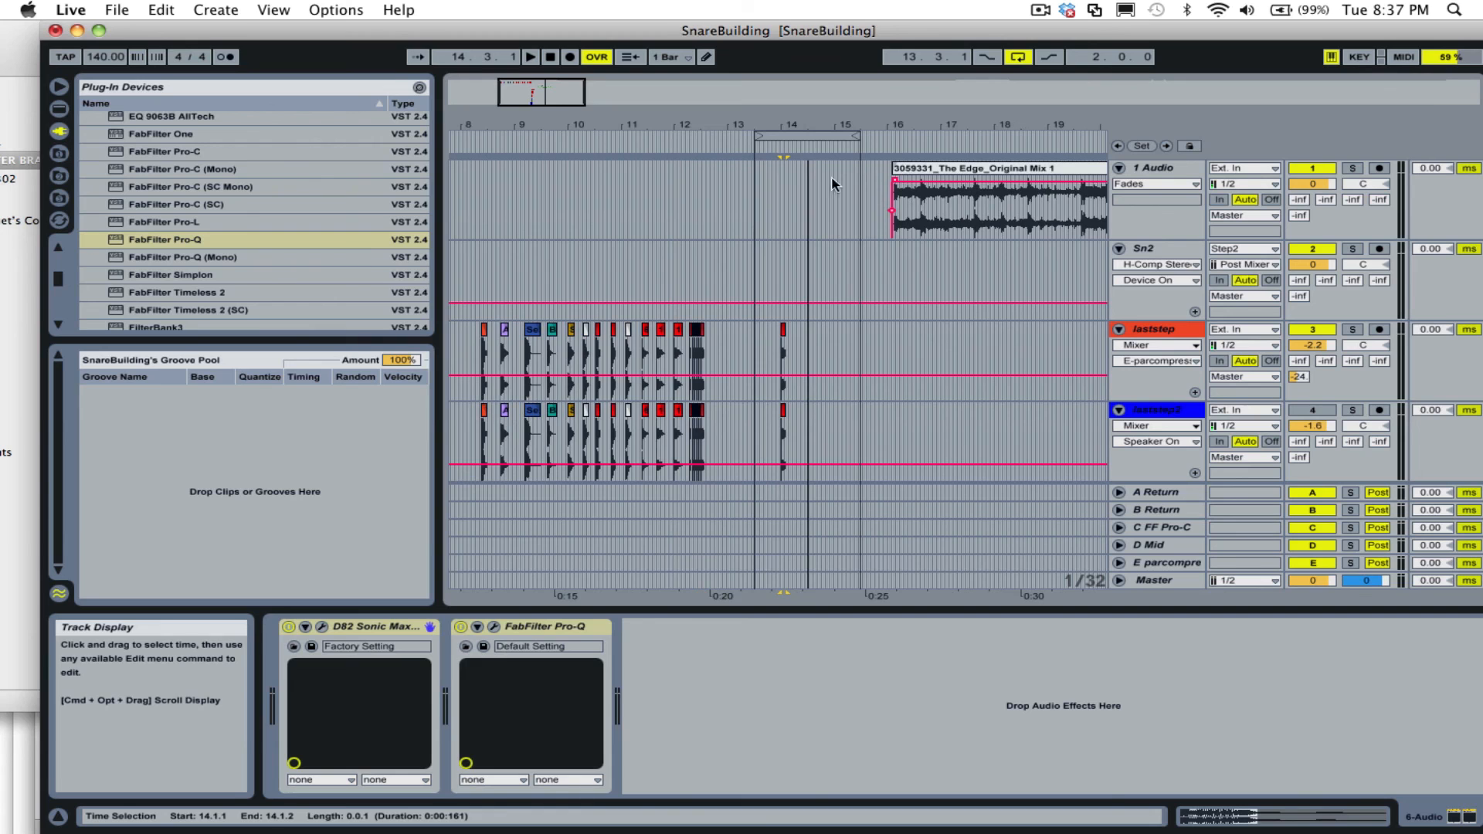
left_click_drag(843, 124, 842, 154)
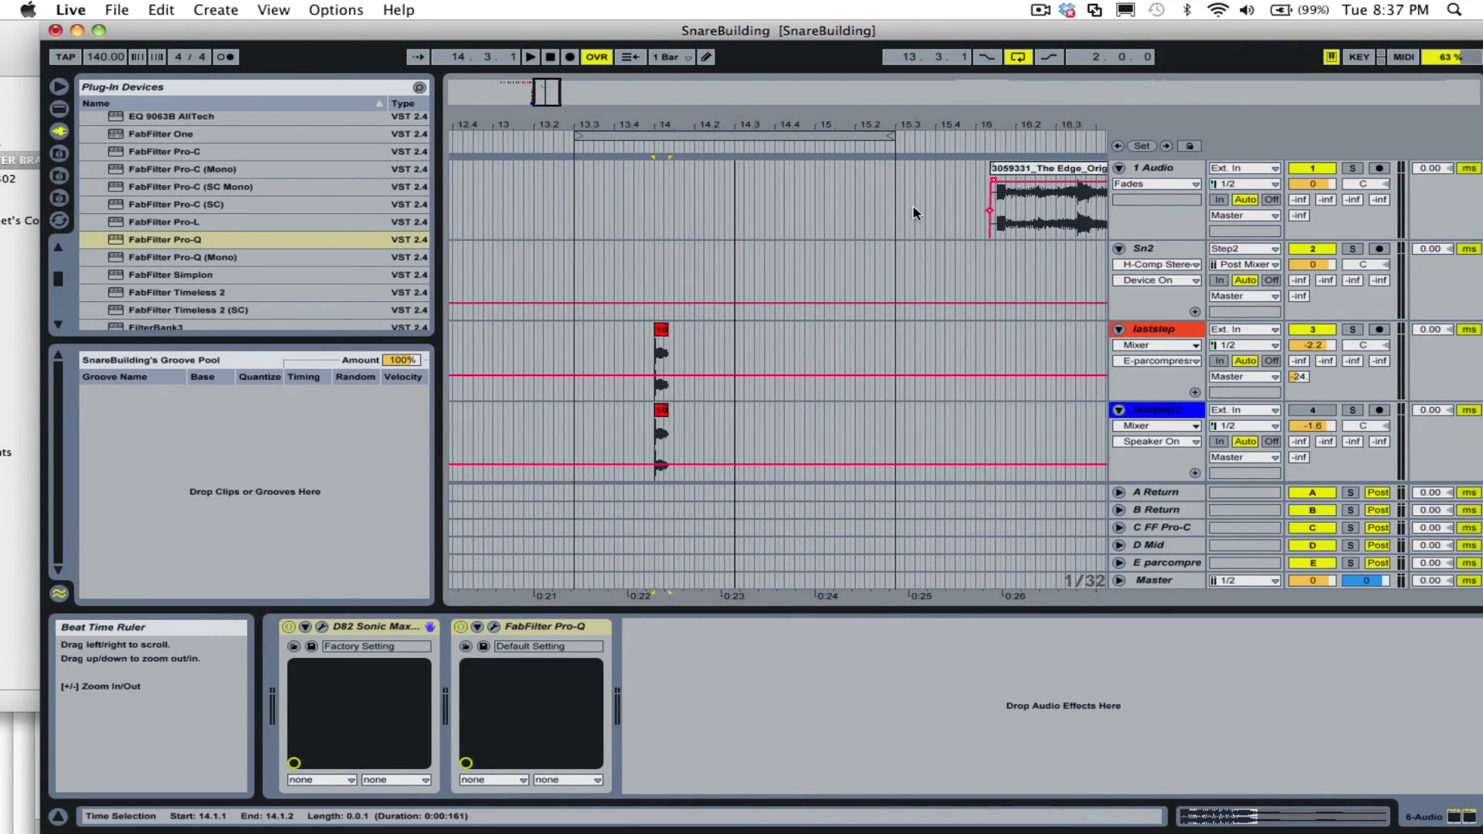
scroll(914, 215, "down", 10)
scroll(914, 212, "up", 5)
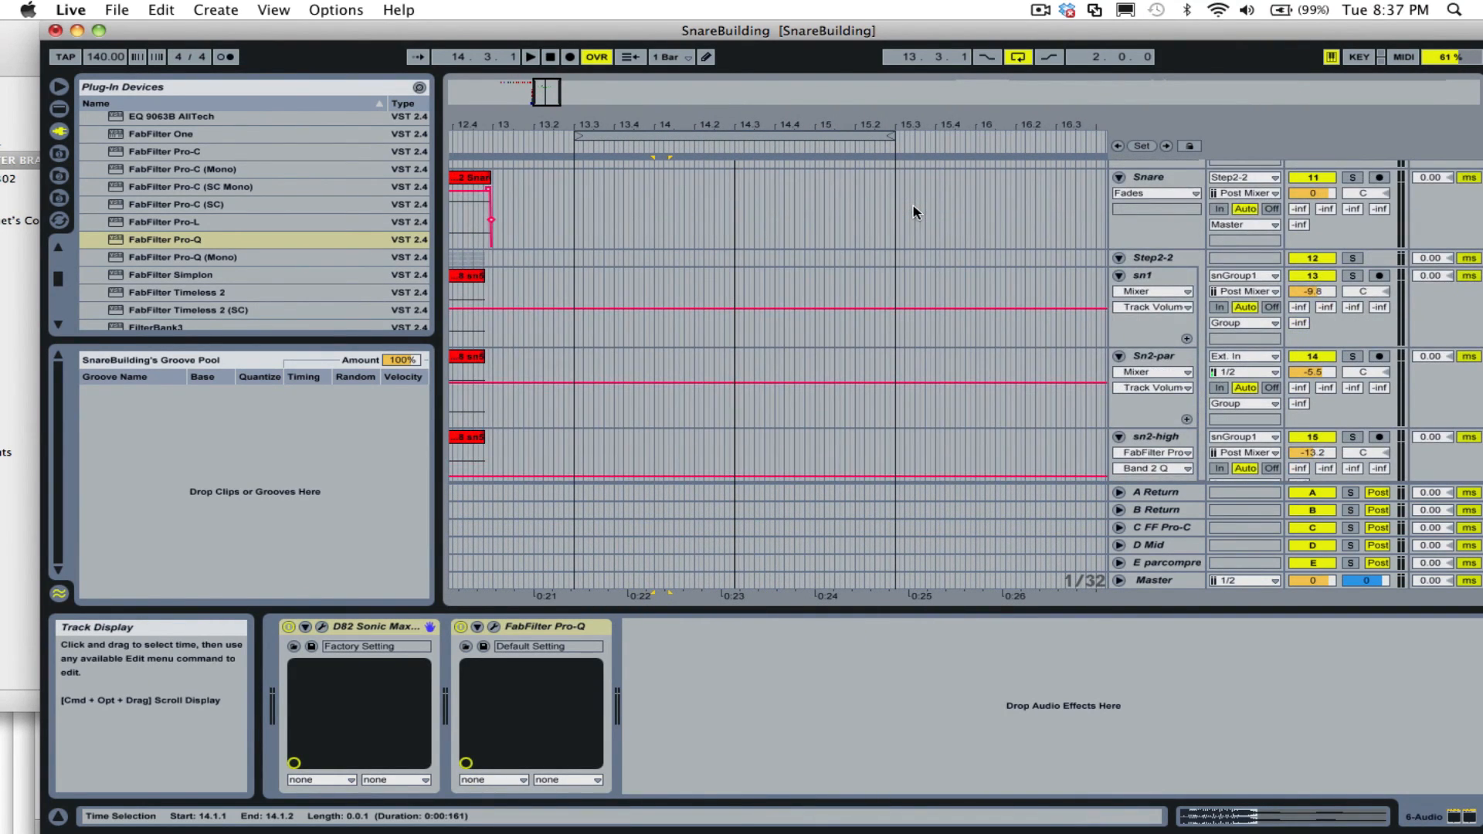
scroll(664, 227, "down", 8)
left_click_drag(645, 127, 645, 101)
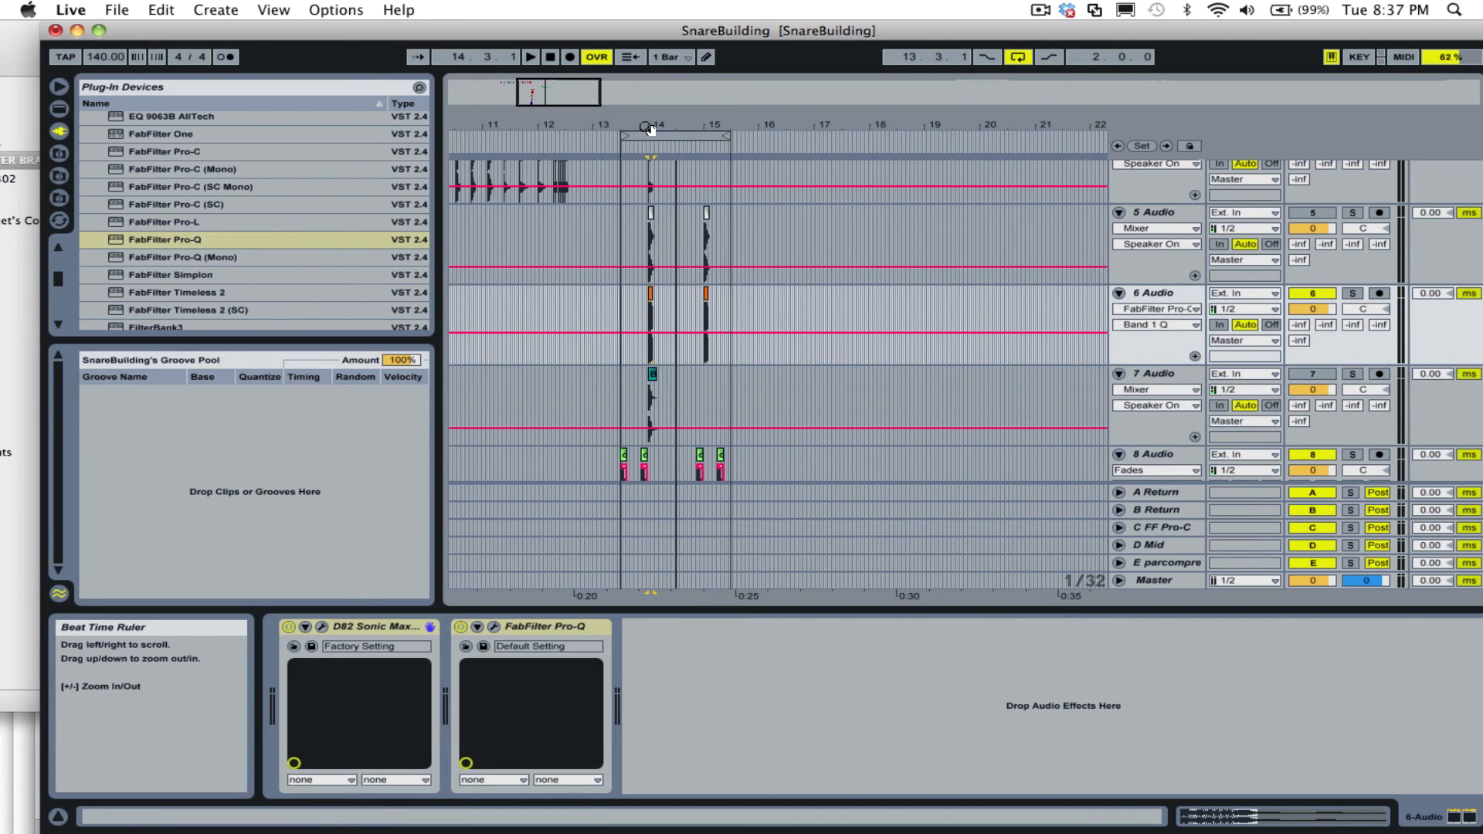
left_click_drag(685, 126, 610, 154)
left_click(658, 262)
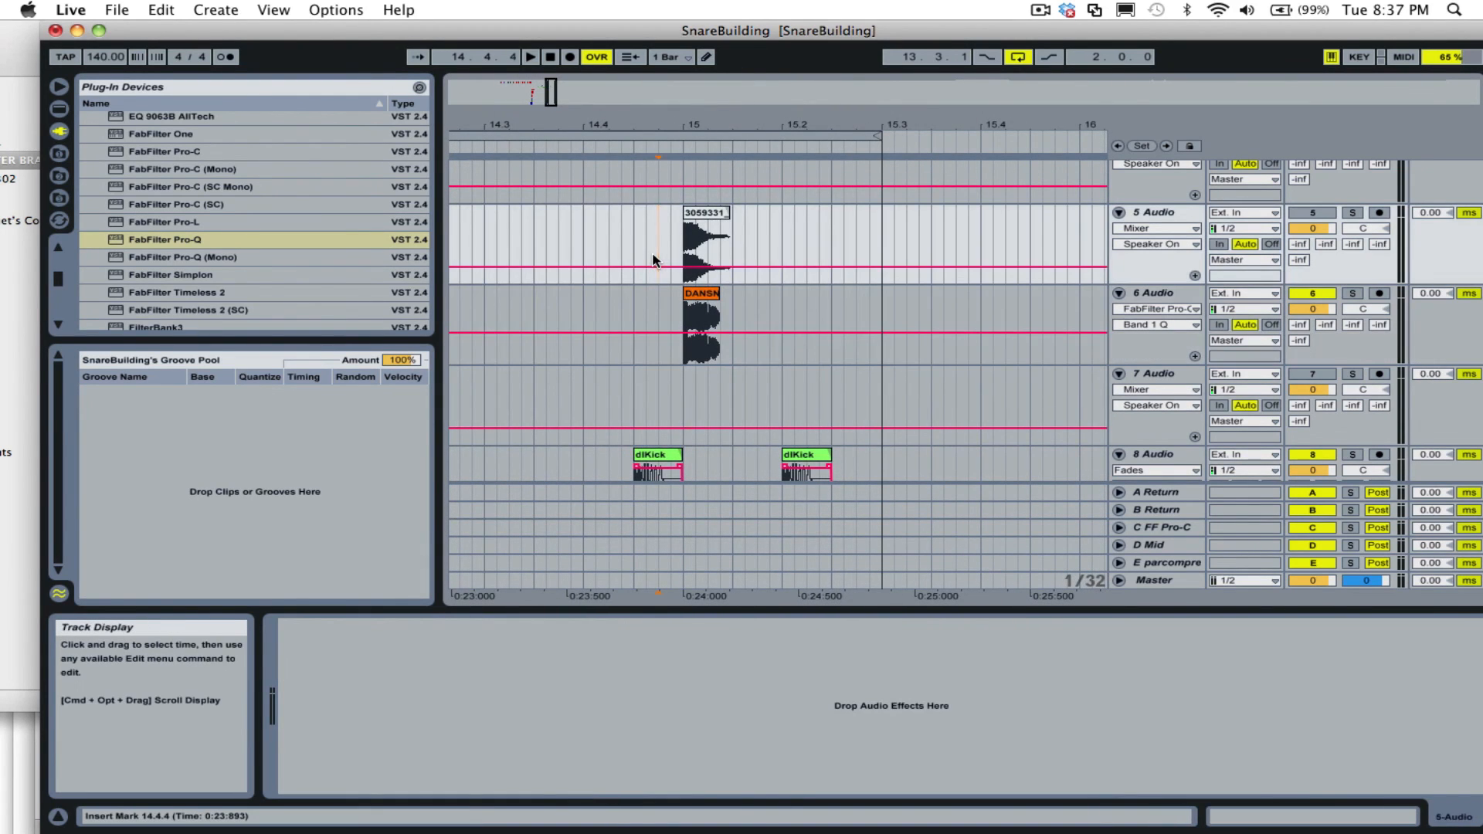